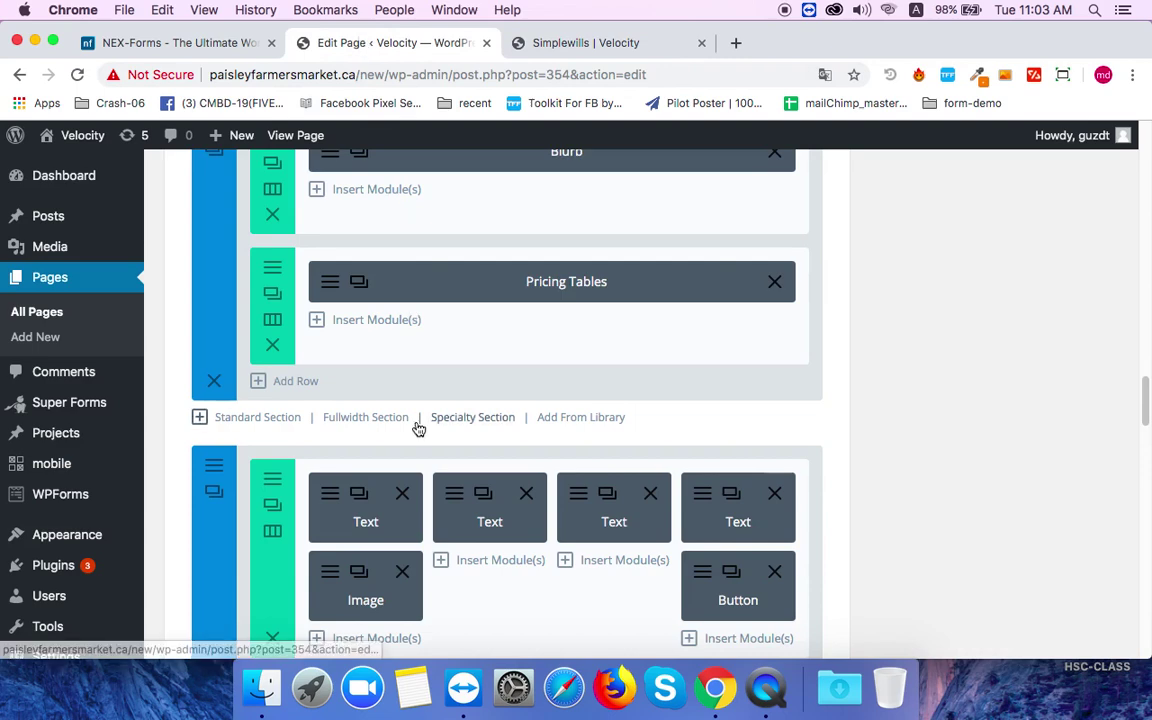
# Add a standard section with a single-column row below the Pricing Tables section and insert a Contact Form module in it.
pyautogui.scroll(-1, 380, 370)
pyautogui.click(274, 414)
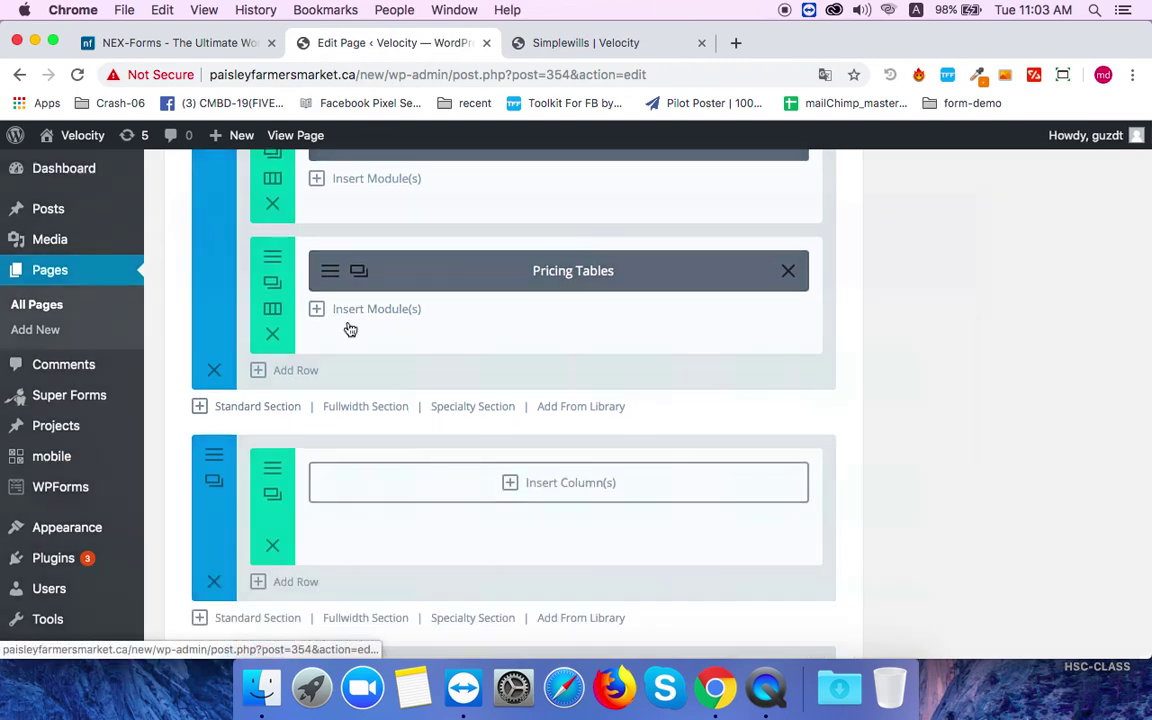
pyautogui.click(373, 472)
pyautogui.click(347, 388)
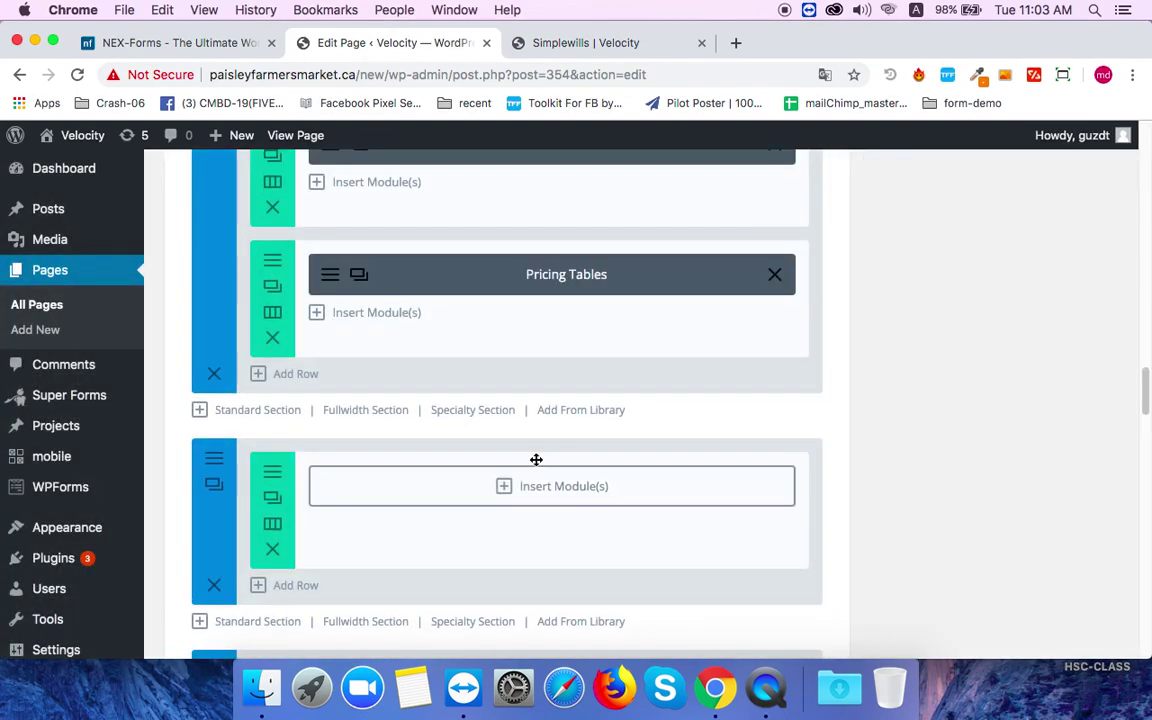
pyautogui.click(510, 488)
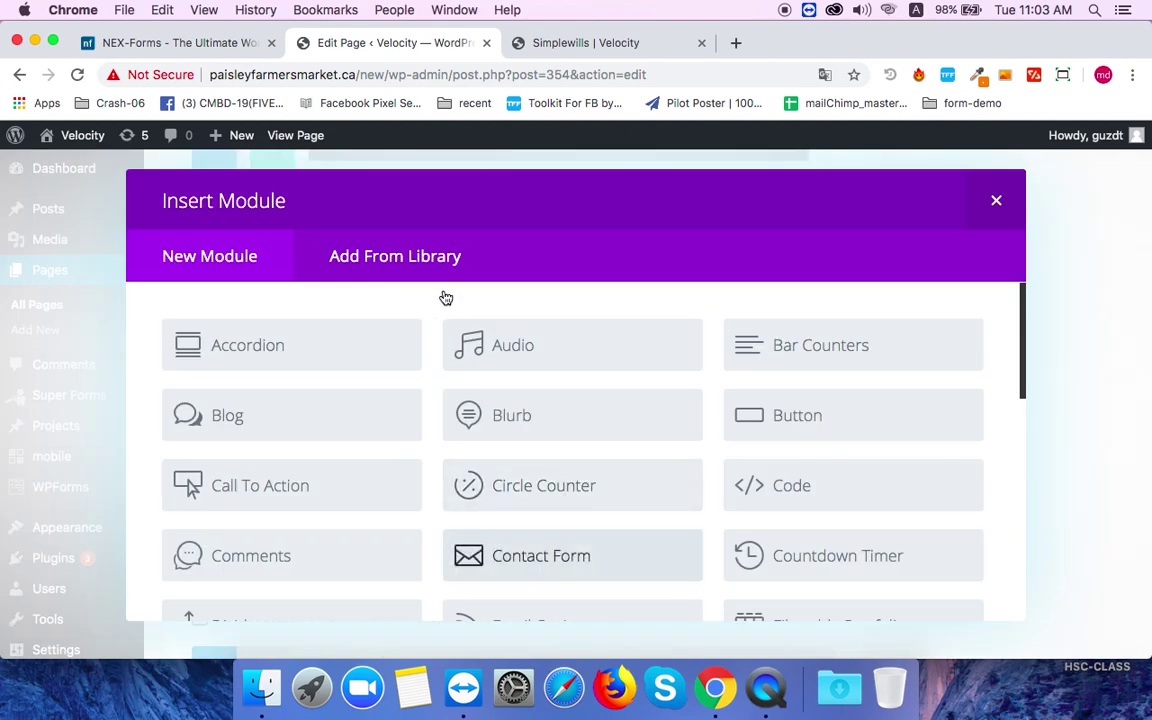
pyautogui.click(473, 553)
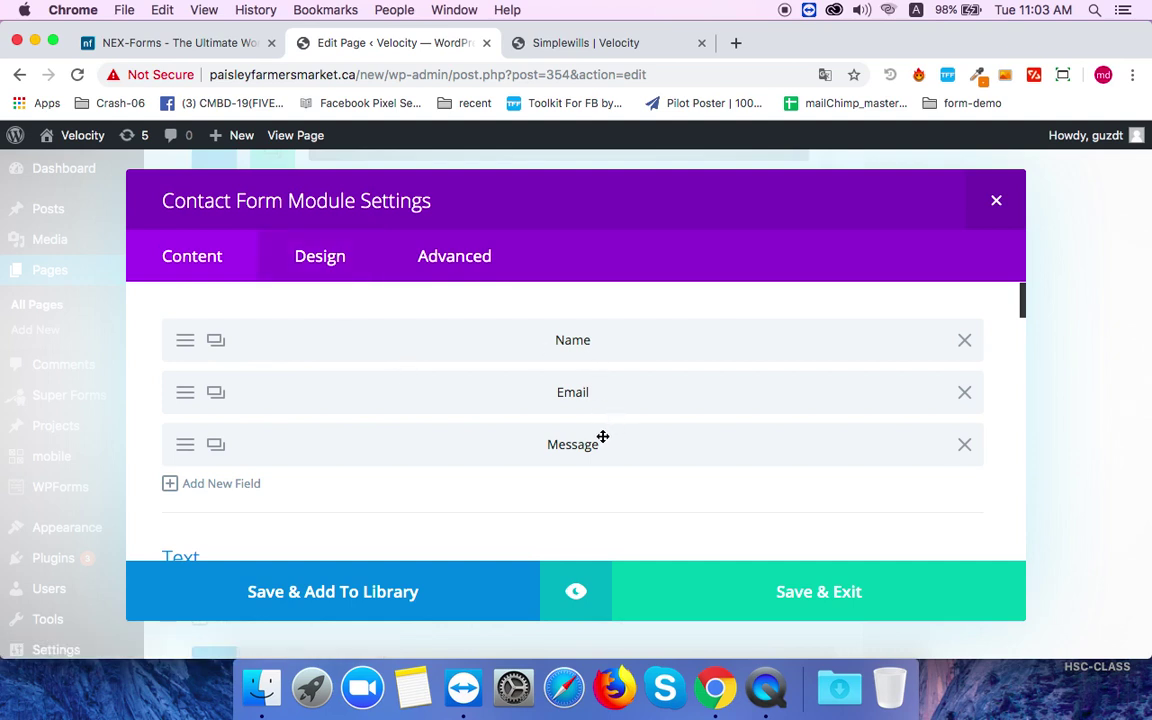
# Review the Name field's content settings down to Conditional Logic, and save the field to return to the form's settings.
pyautogui.click(188, 345)
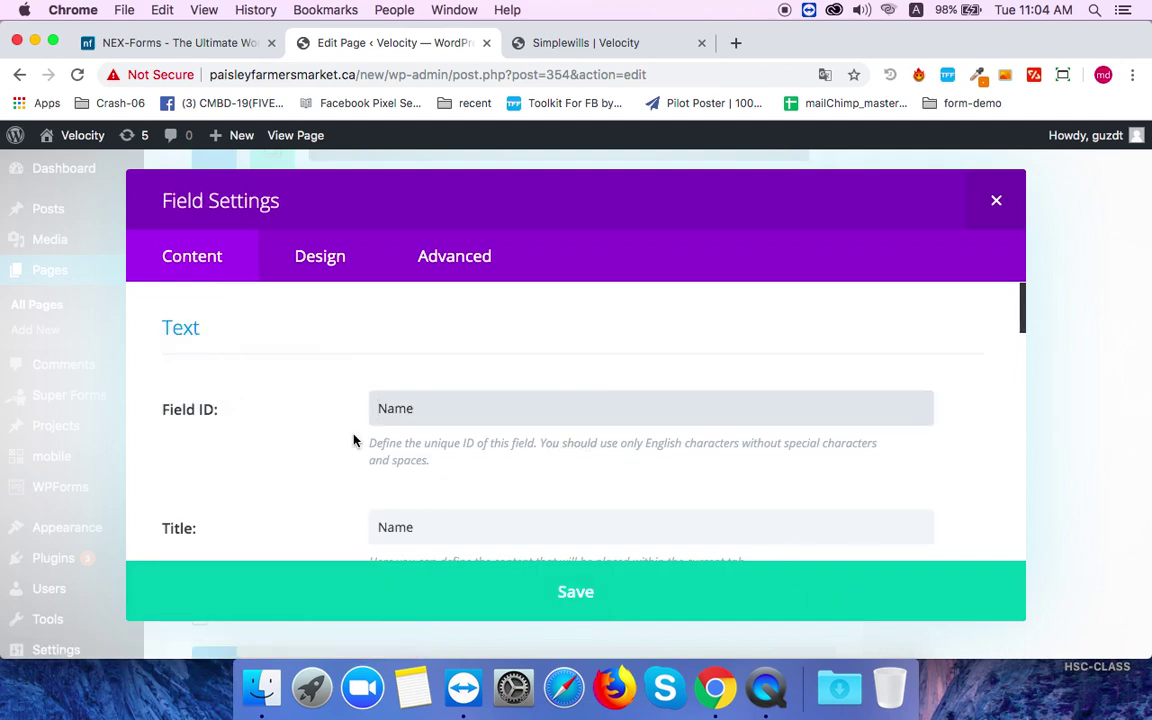
pyautogui.scroll(-1, 353, 440)
pyautogui.scroll(-8, 353, 440)
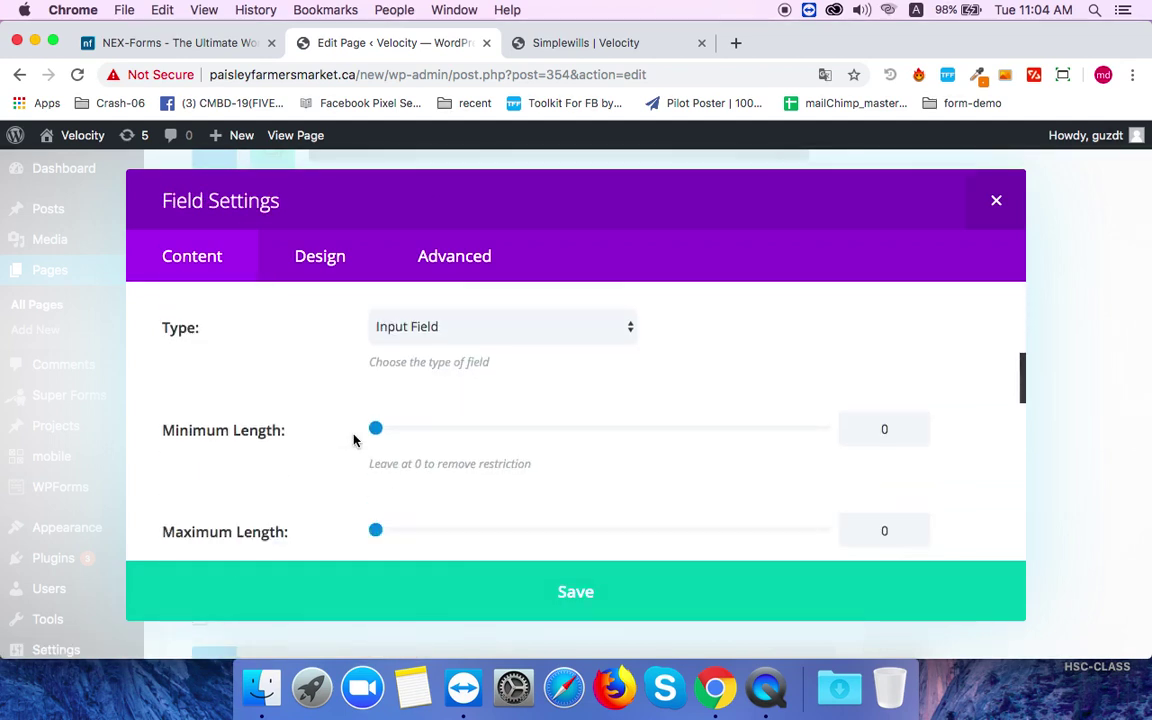
pyautogui.scroll(-5, 353, 440)
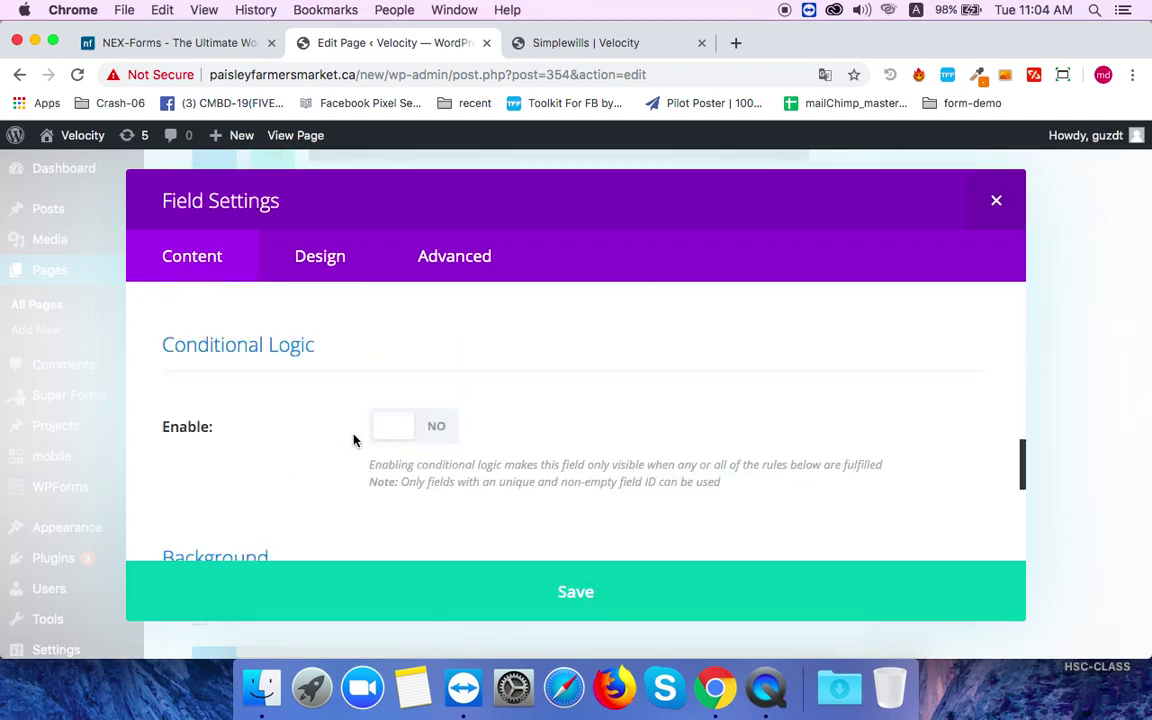
pyautogui.scroll(15, 353, 440)
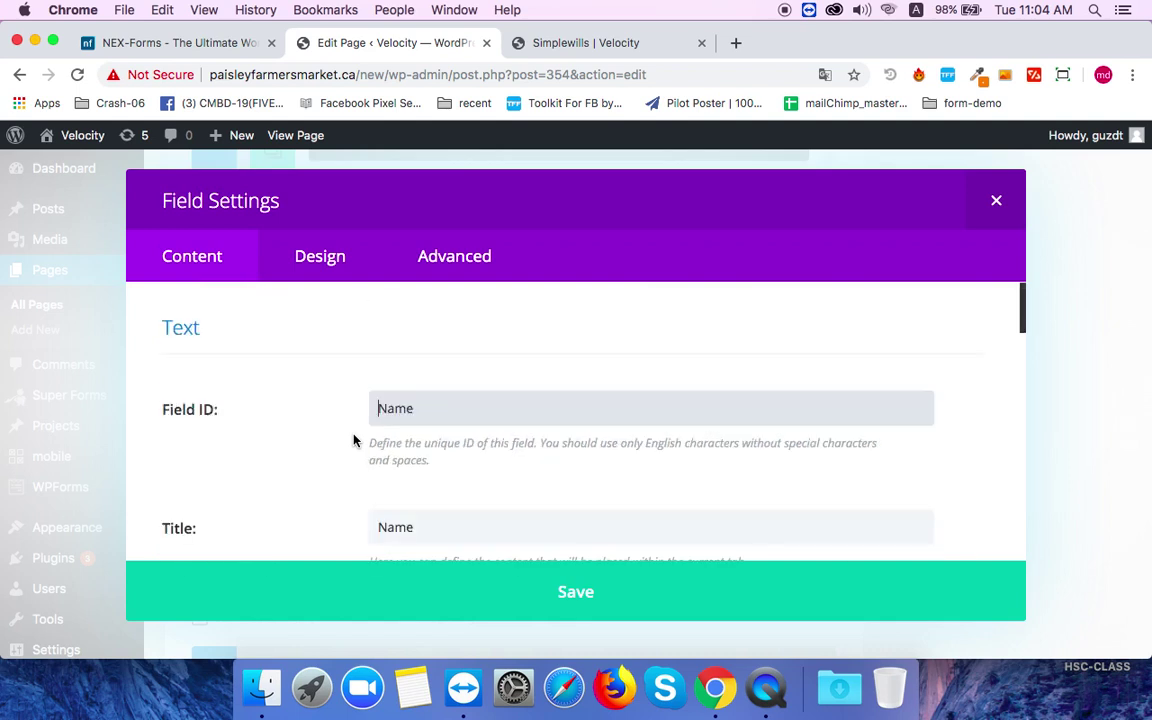
pyautogui.click(576, 591)
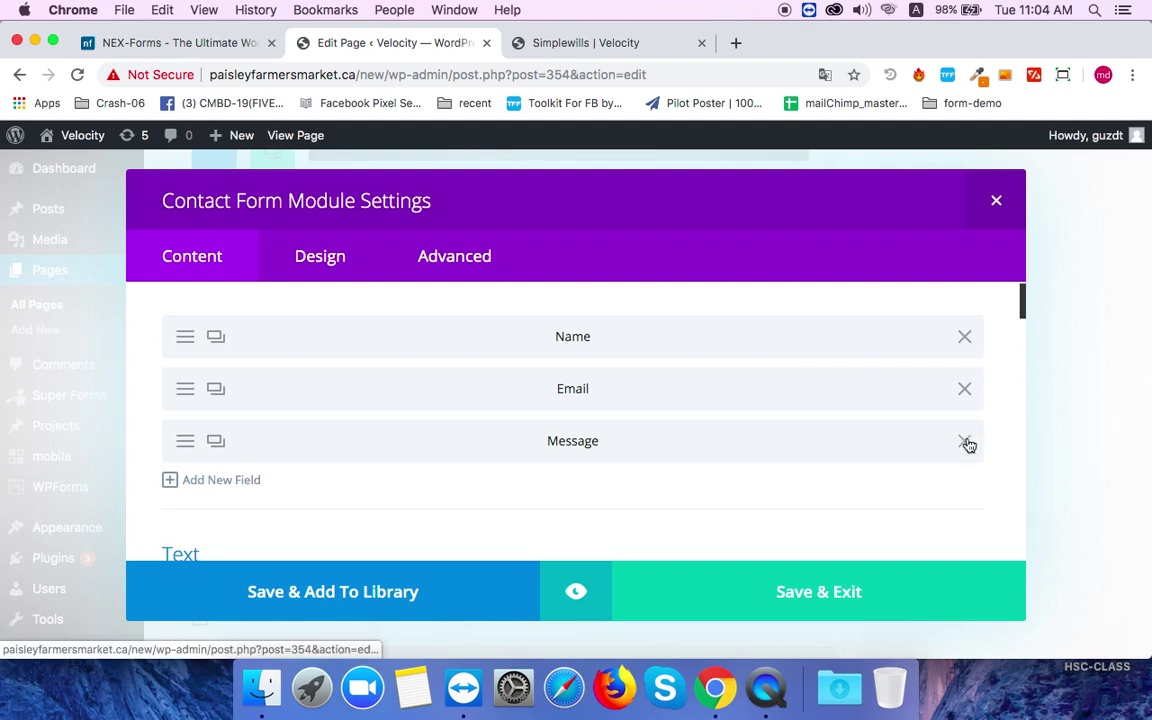
# Delete the Message field and add a new form field with the Field ID location.
pyautogui.click(965, 443)
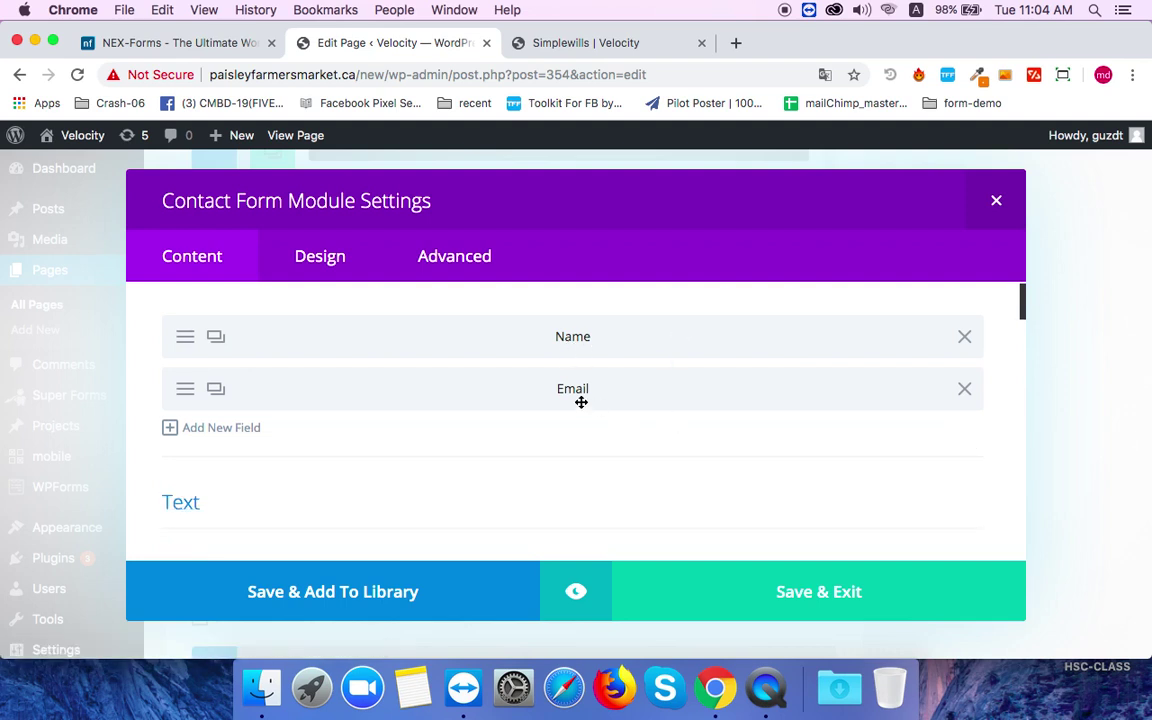
pyautogui.scroll(-1, 290, 491)
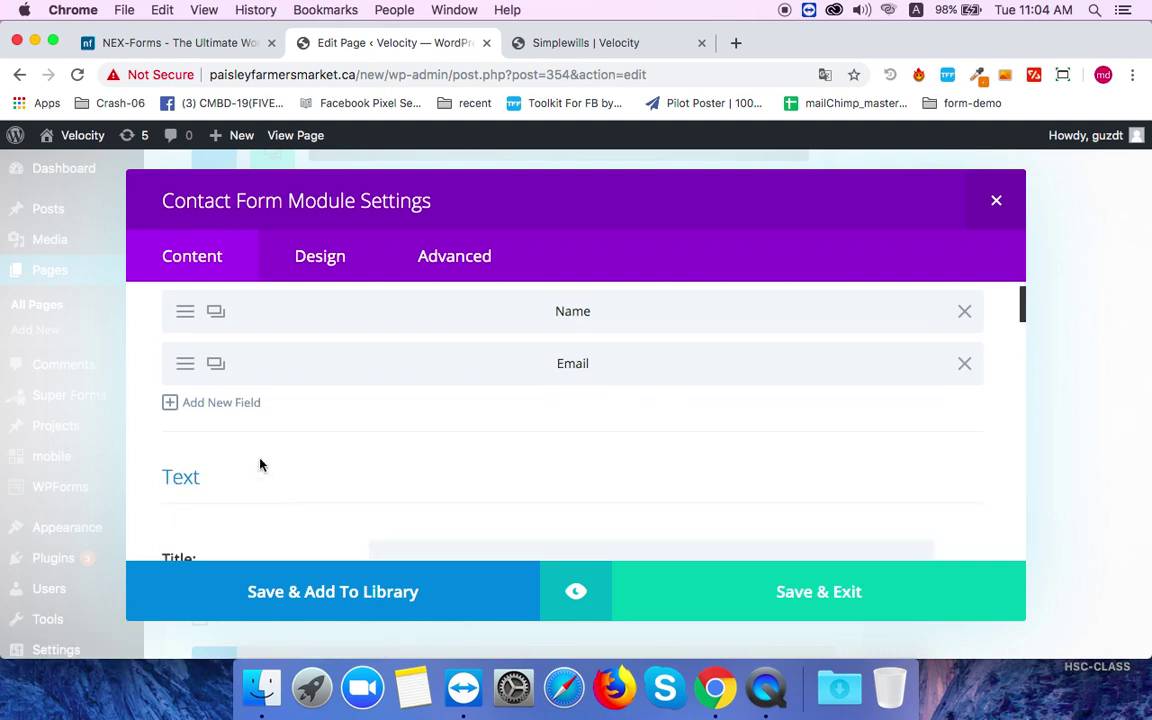
pyautogui.click(204, 403)
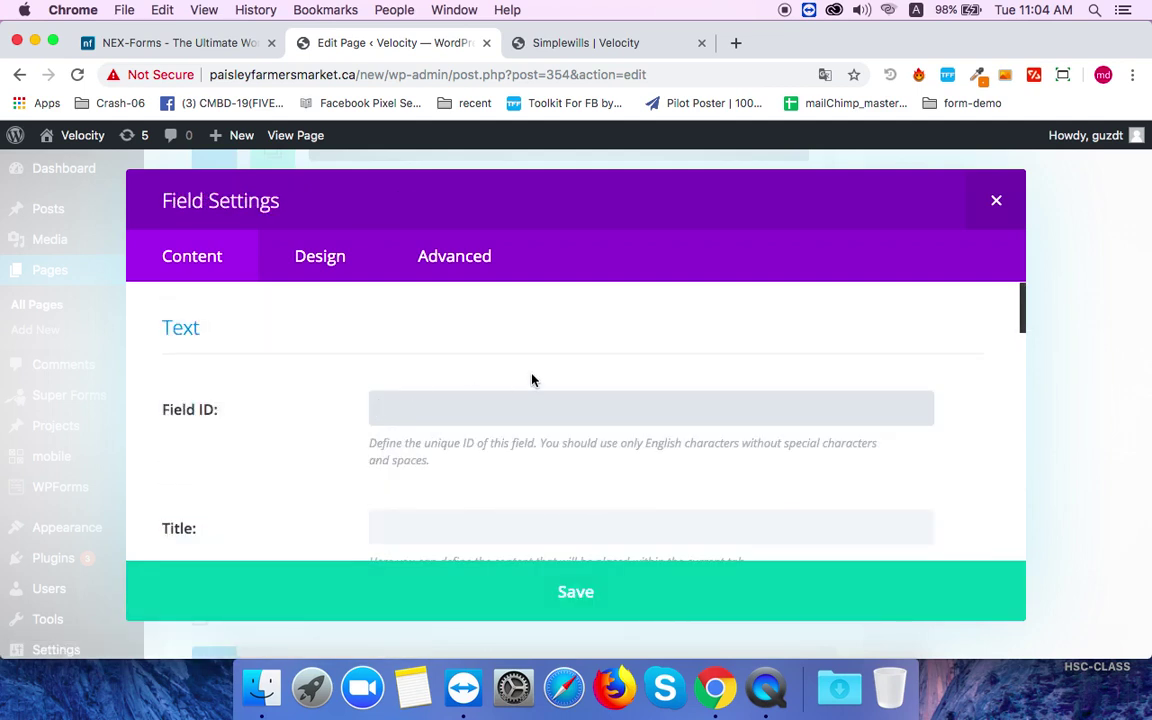
pyautogui.write('colation')
pyautogui.rightClick(410, 417)
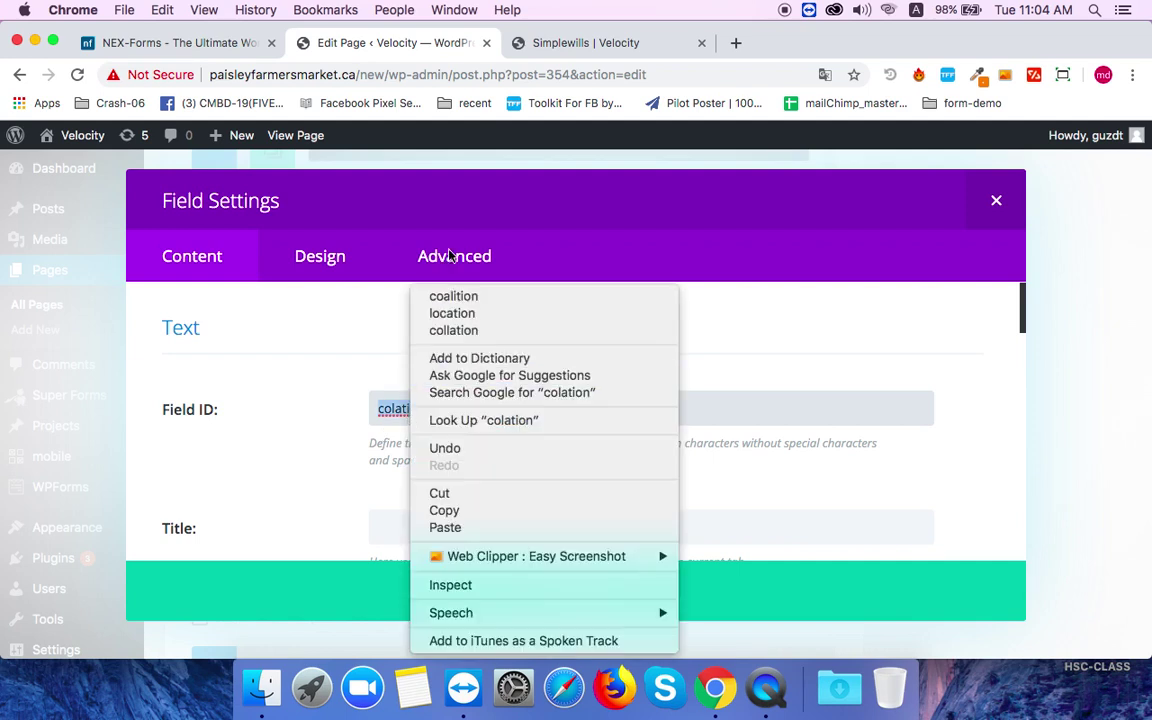
pyautogui.click(469, 318)
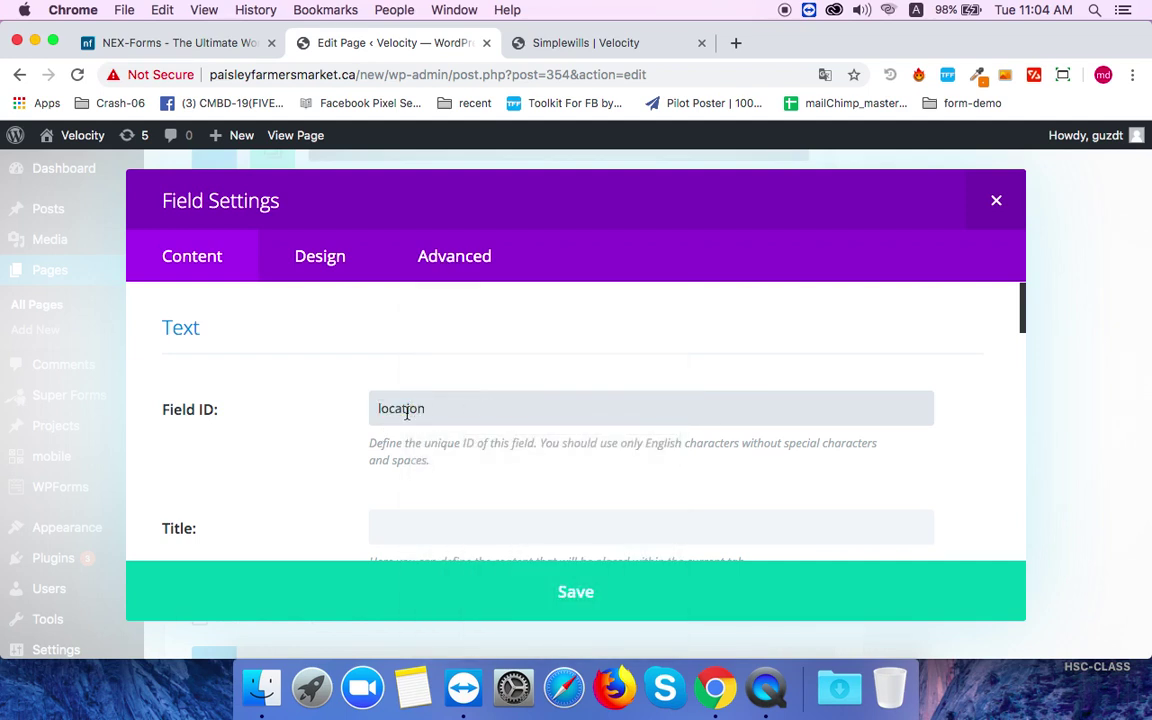
# Reuse the Field ID text to set the new field's title to Your Location.
pyautogui.doubleClick(407, 410)
pyautogui.press('super+c')
pyautogui.click(545, 408)
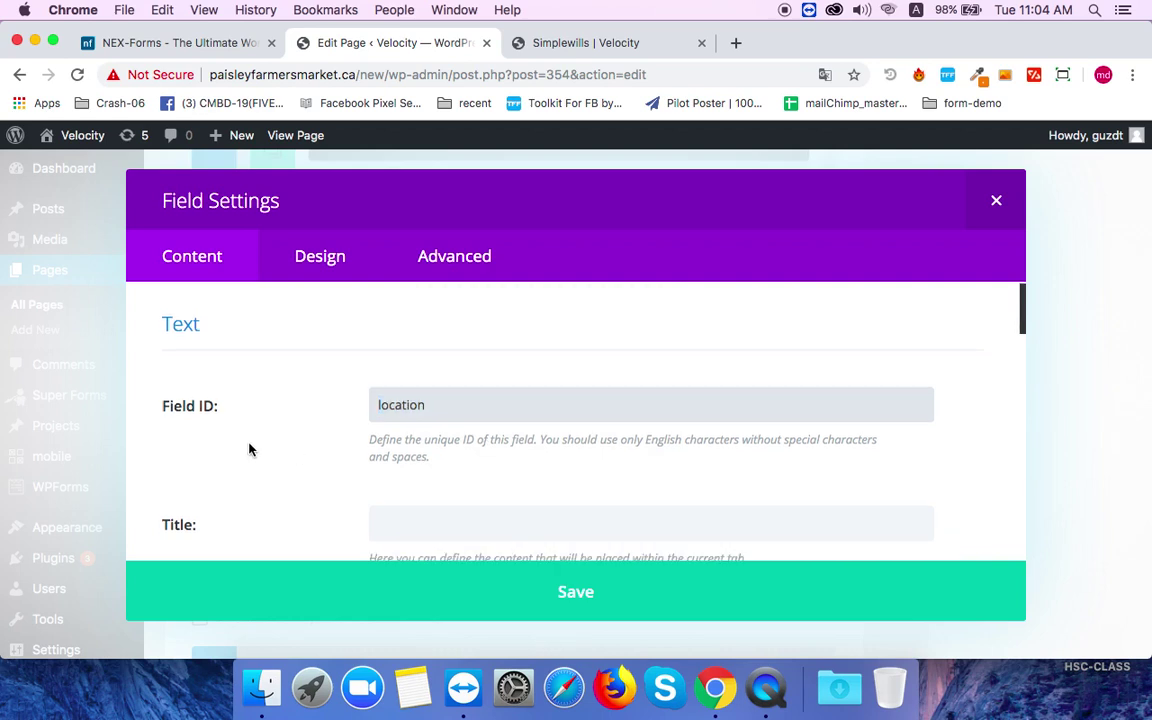
pyautogui.scroll(-3, 344, 432)
pyautogui.scroll(-1, 518, 453)
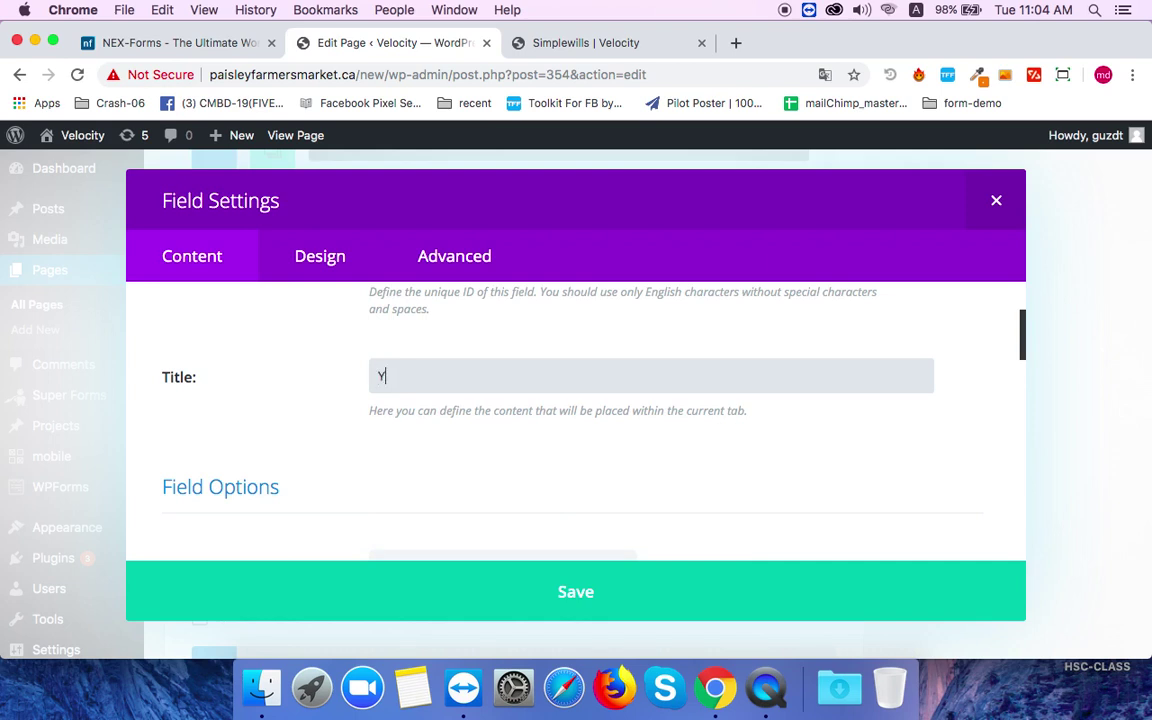
pyautogui.press('super+v')
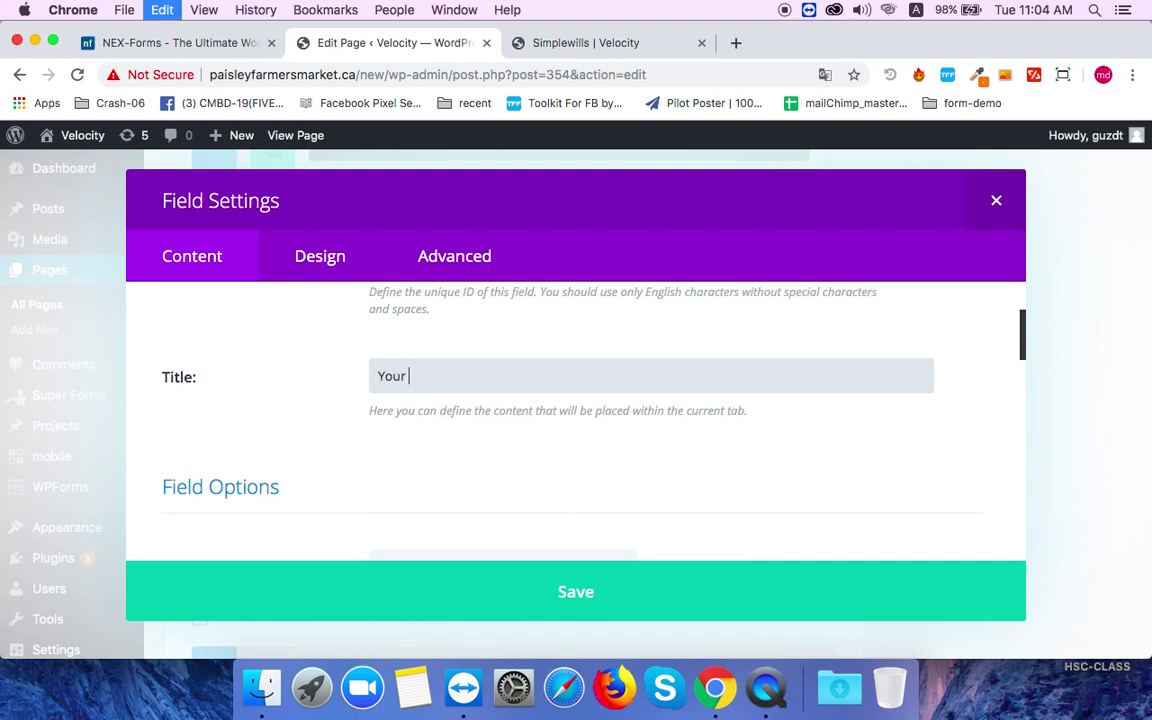
pyautogui.click(413, 377)
pyautogui.press('BackSpace')
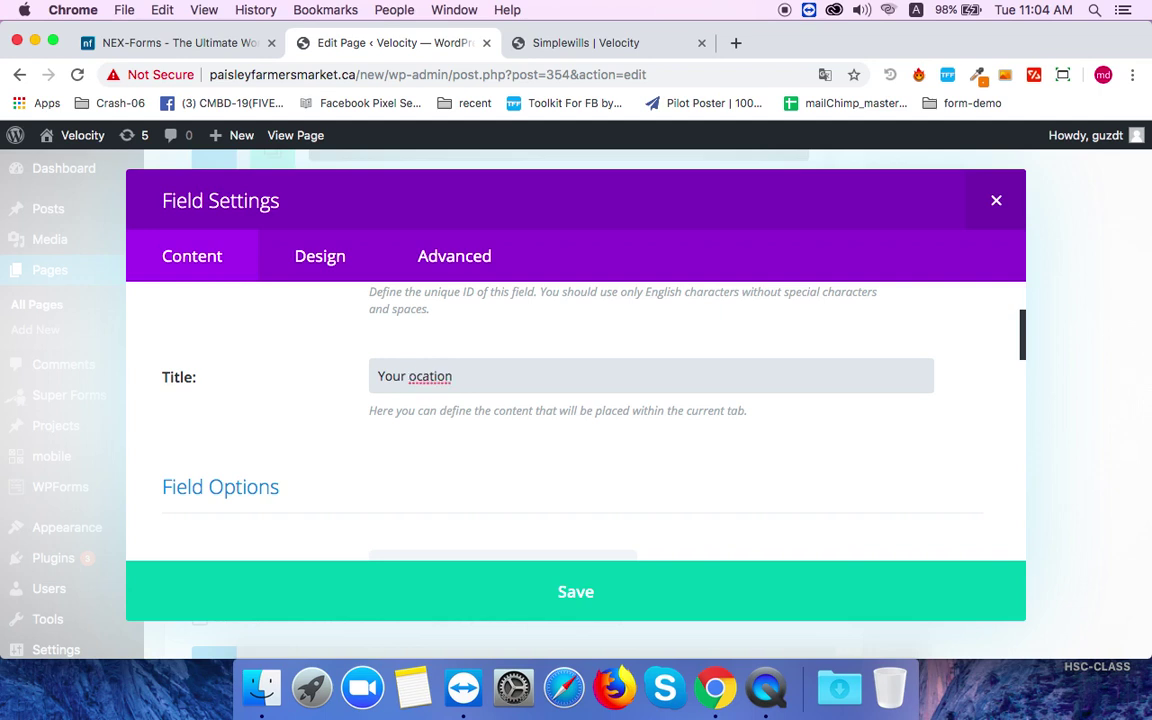
pyautogui.write('L')
# Change the location field's type to Select Dropdown.
pyautogui.scroll(-3, 505, 505)
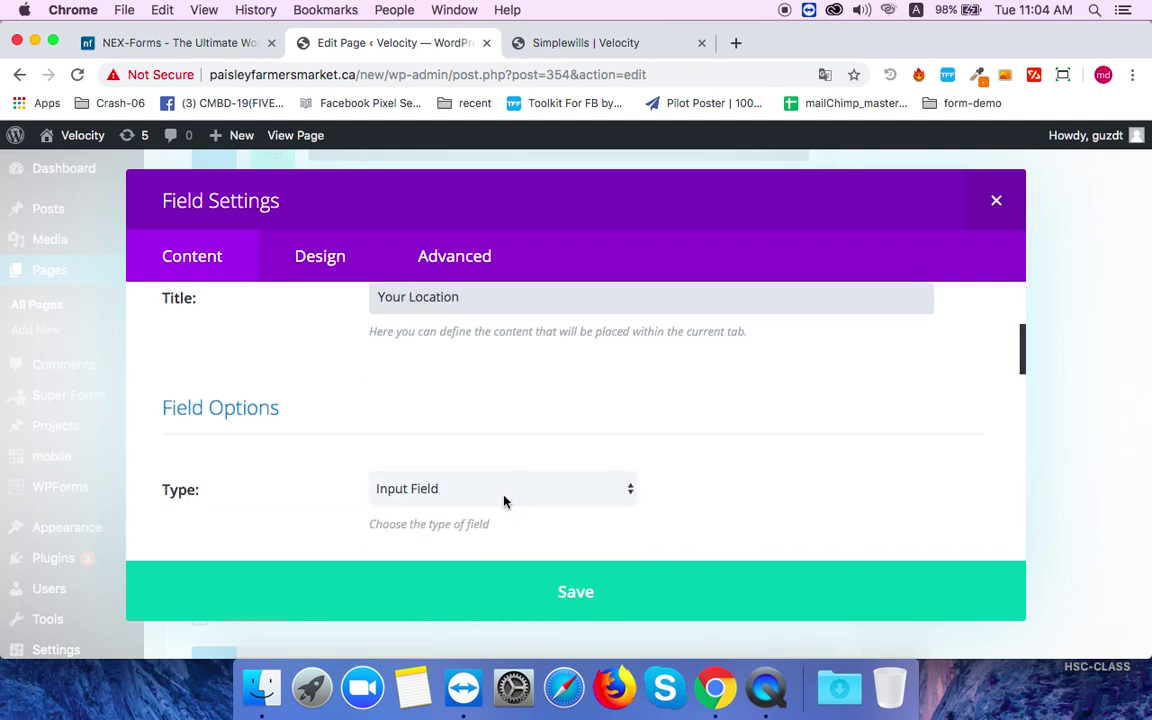
pyautogui.click(505, 492)
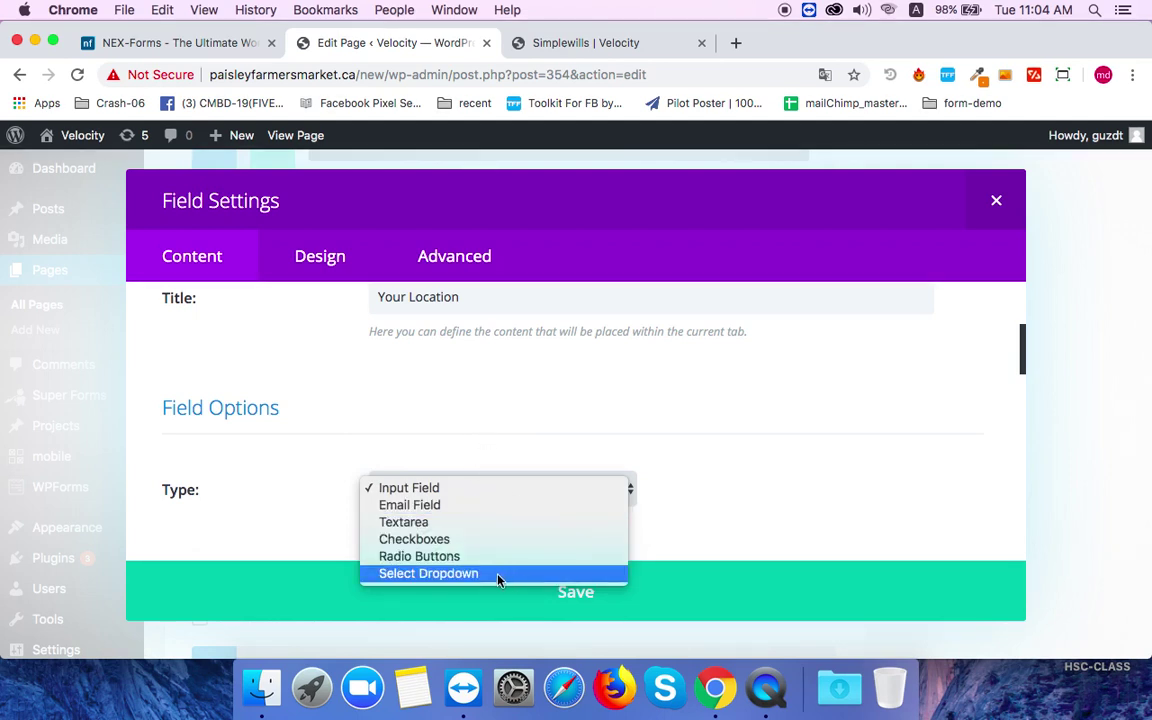
pyautogui.click(470, 573)
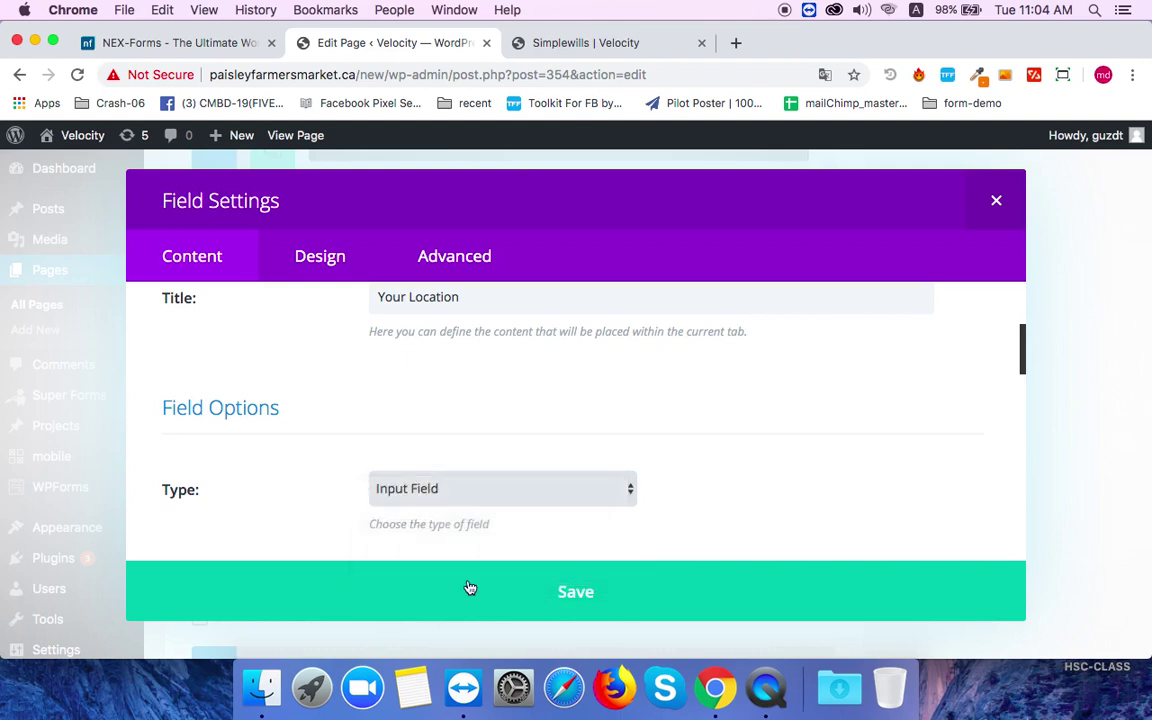
# Enter Dhaka and Chittagong as options of the location dropdown.
pyautogui.scroll(-1, 616, 468)
pyautogui.scroll(-1, 616, 468)
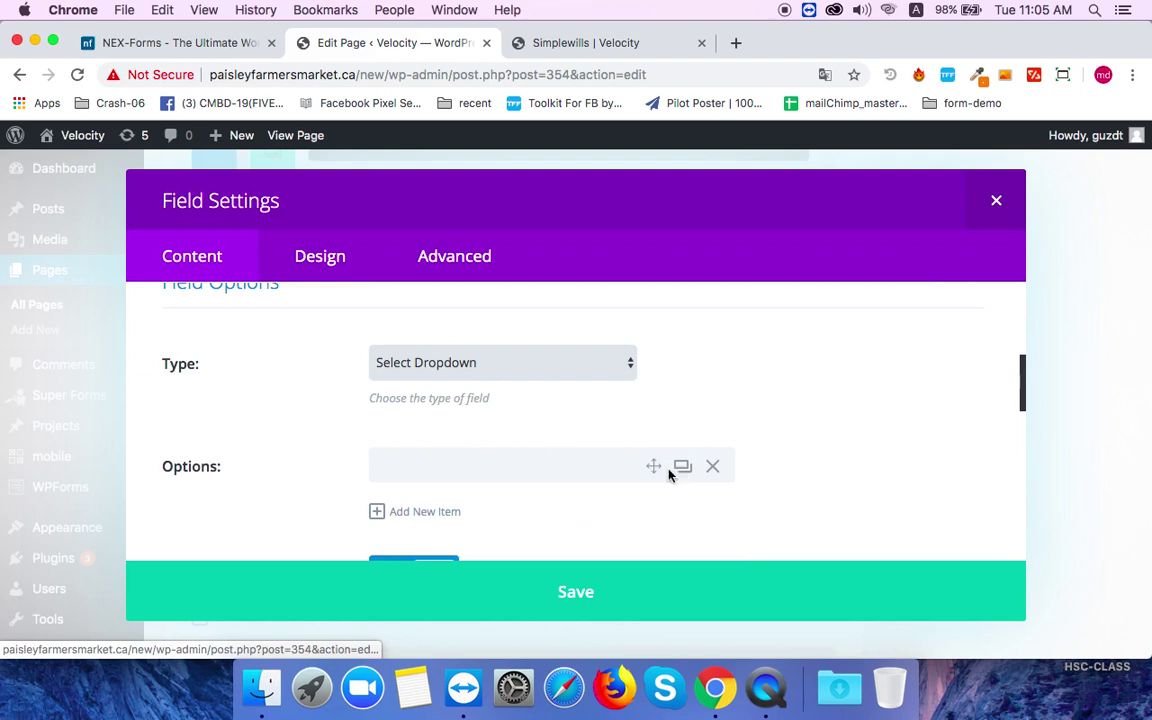
pyautogui.scroll(-2, 669, 474)
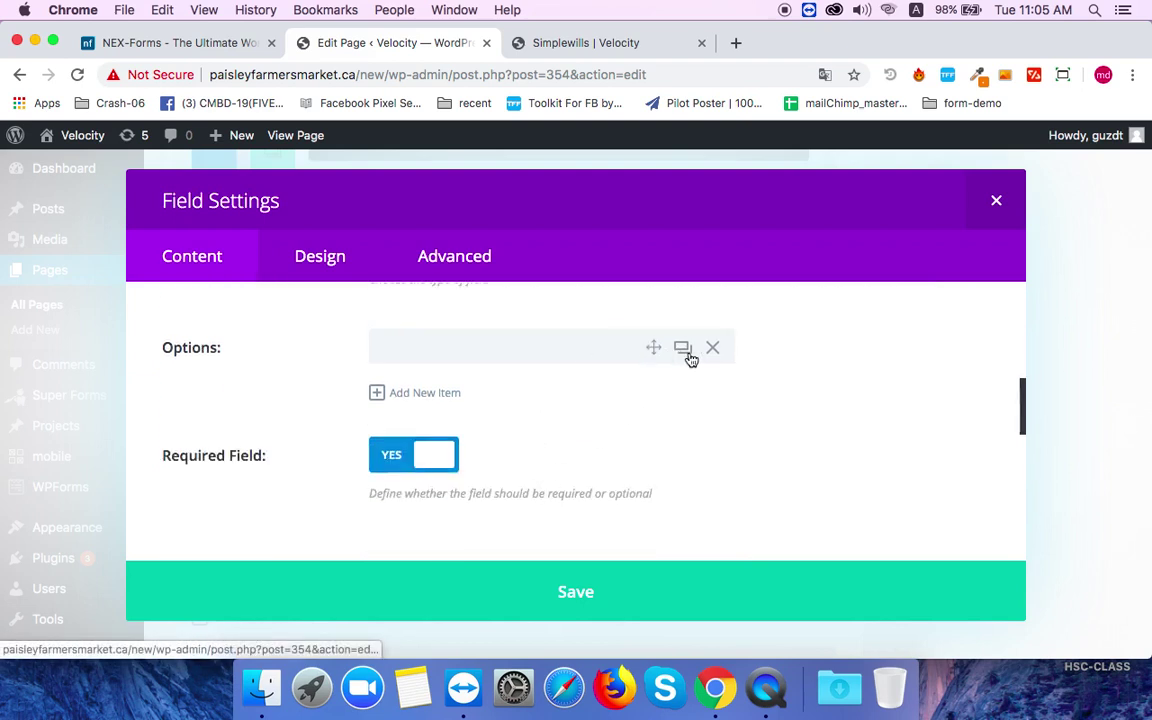
pyautogui.click(517, 347)
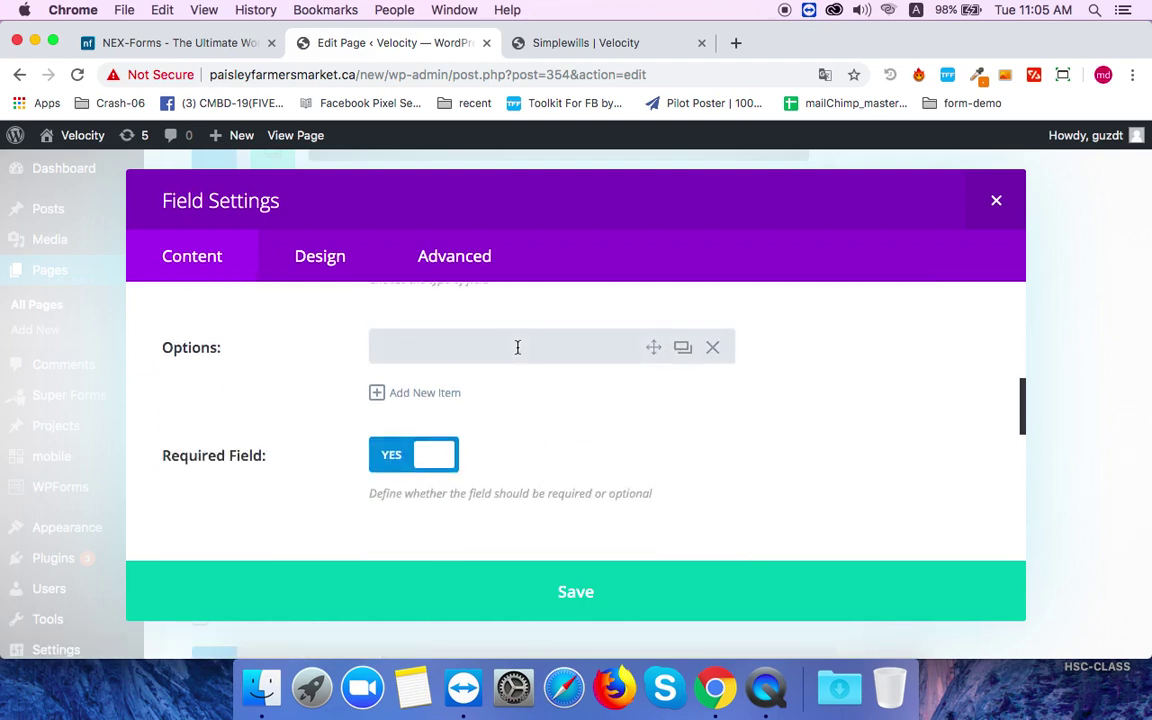
pyautogui.write('Dhaka')
pyautogui.click(384, 393)
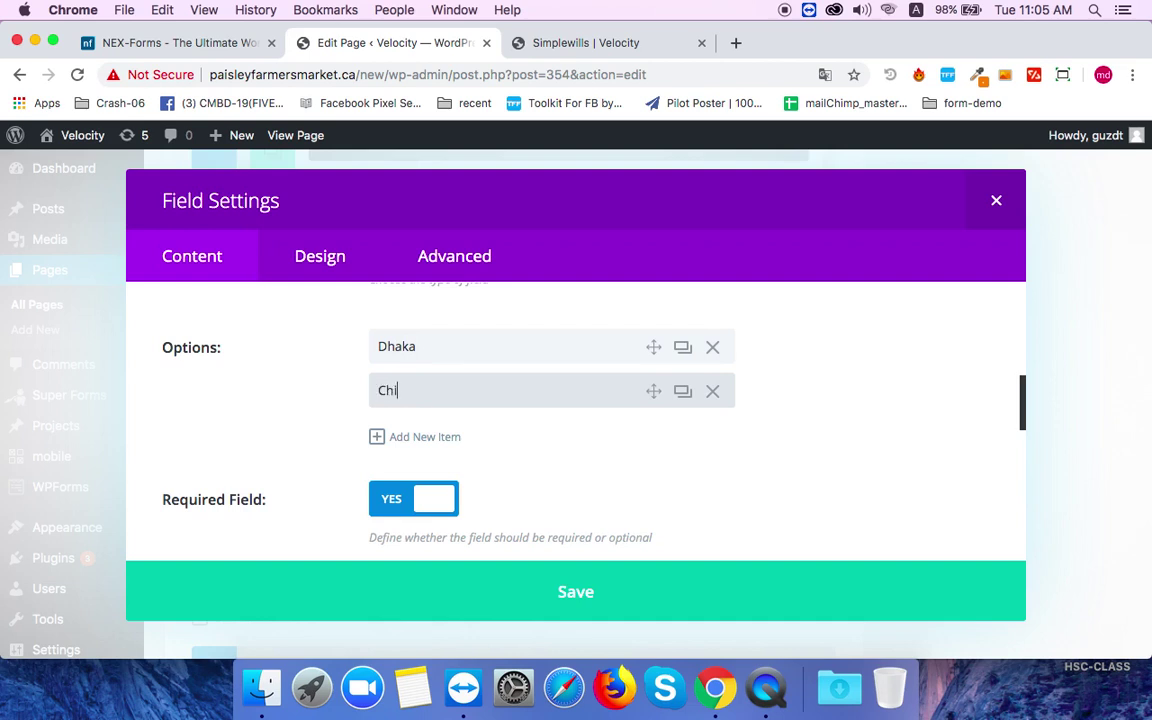
pyautogui.write('Chittagong')
pyautogui.click(543, 478)
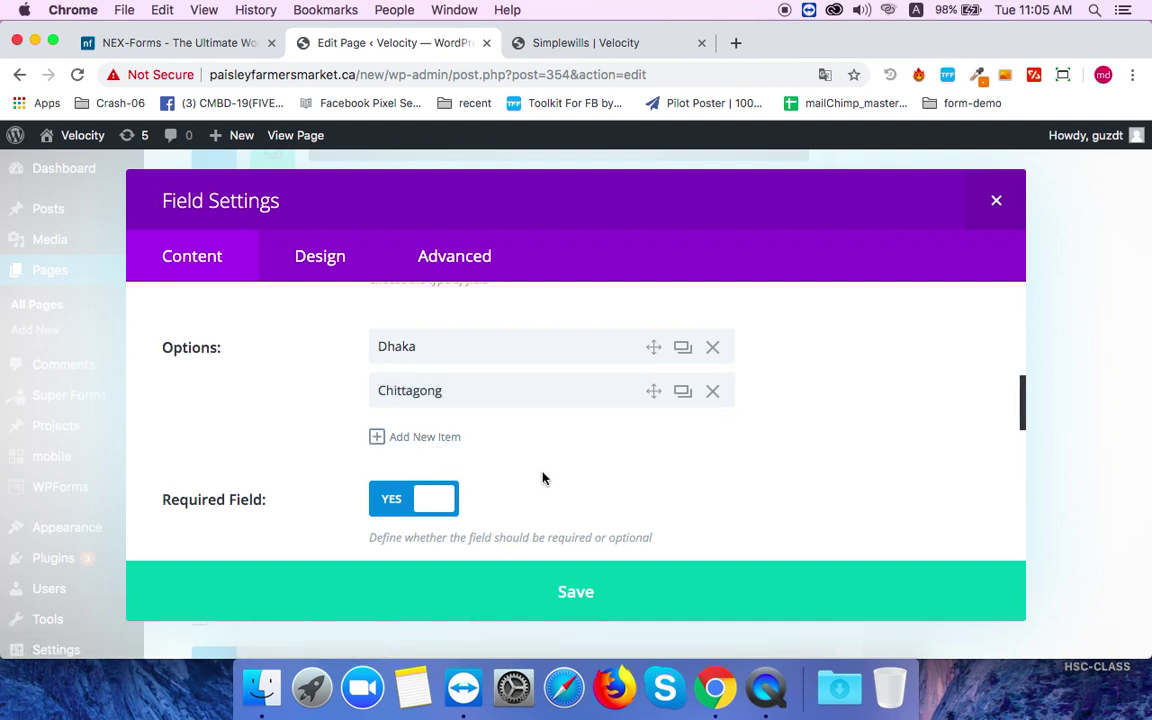
pyautogui.click(682, 391)
# Check the location field's remaining content settings and save the field.
pyautogui.scroll(-5, 550, 505)
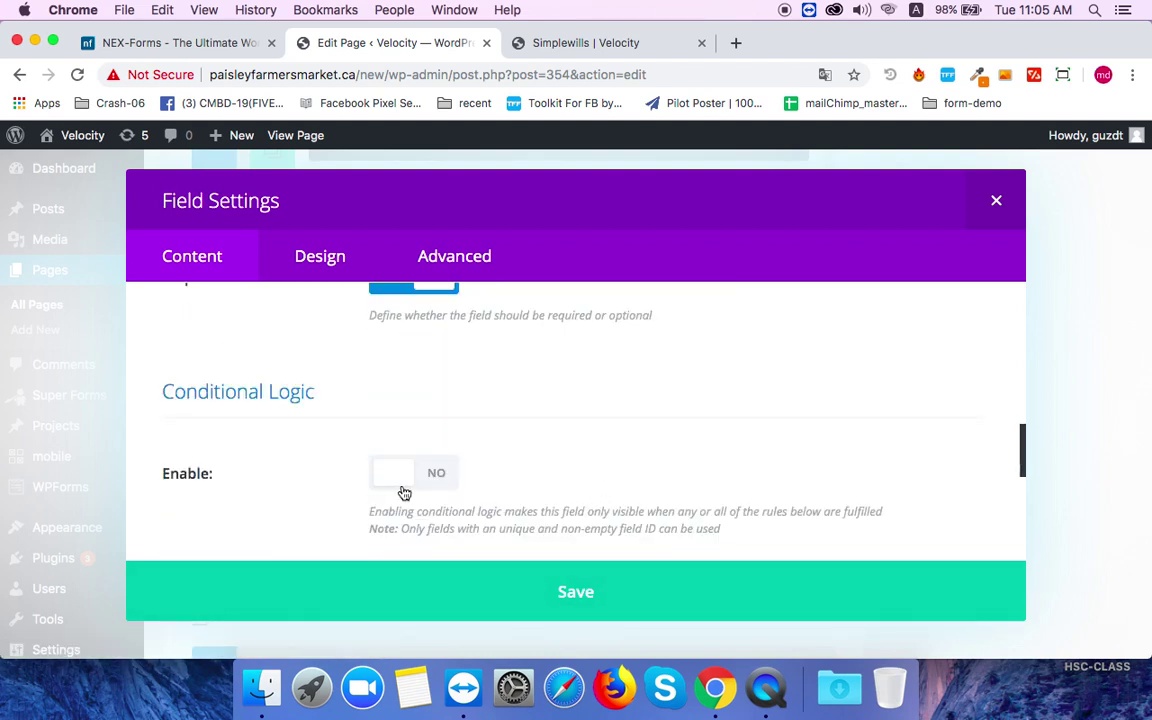
pyautogui.scroll(-2, 404, 491)
pyautogui.scroll(1, 420, 510)
pyautogui.scroll(10, 443, 531)
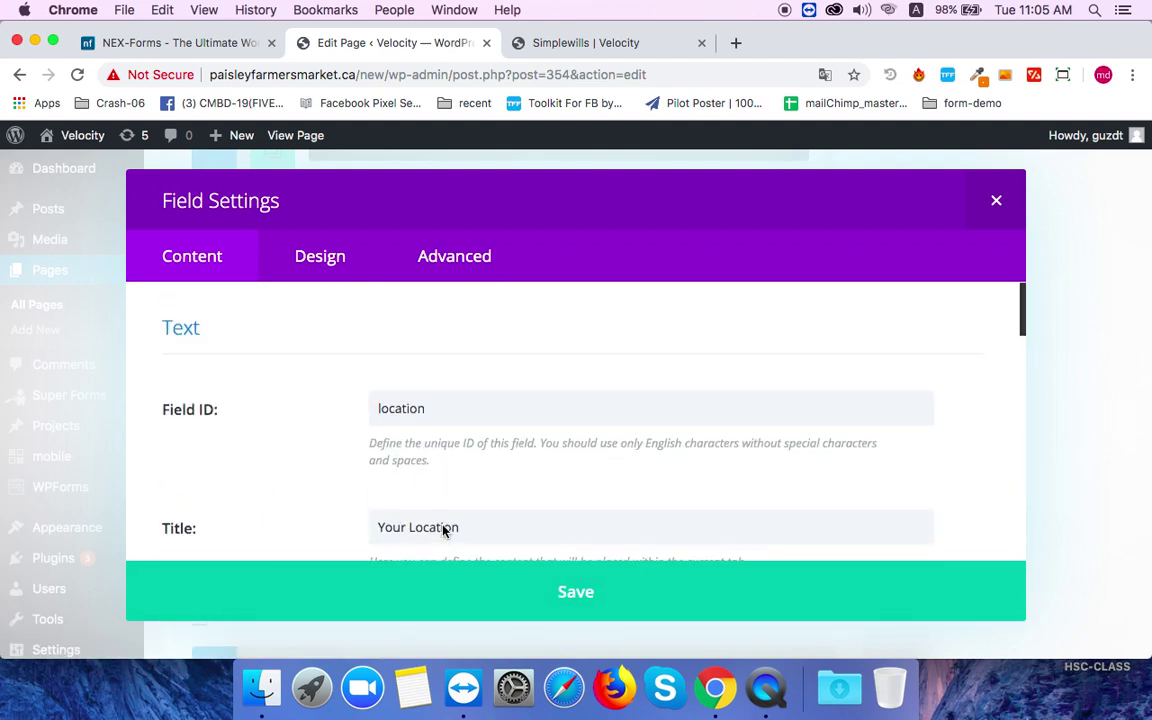
pyautogui.click(521, 588)
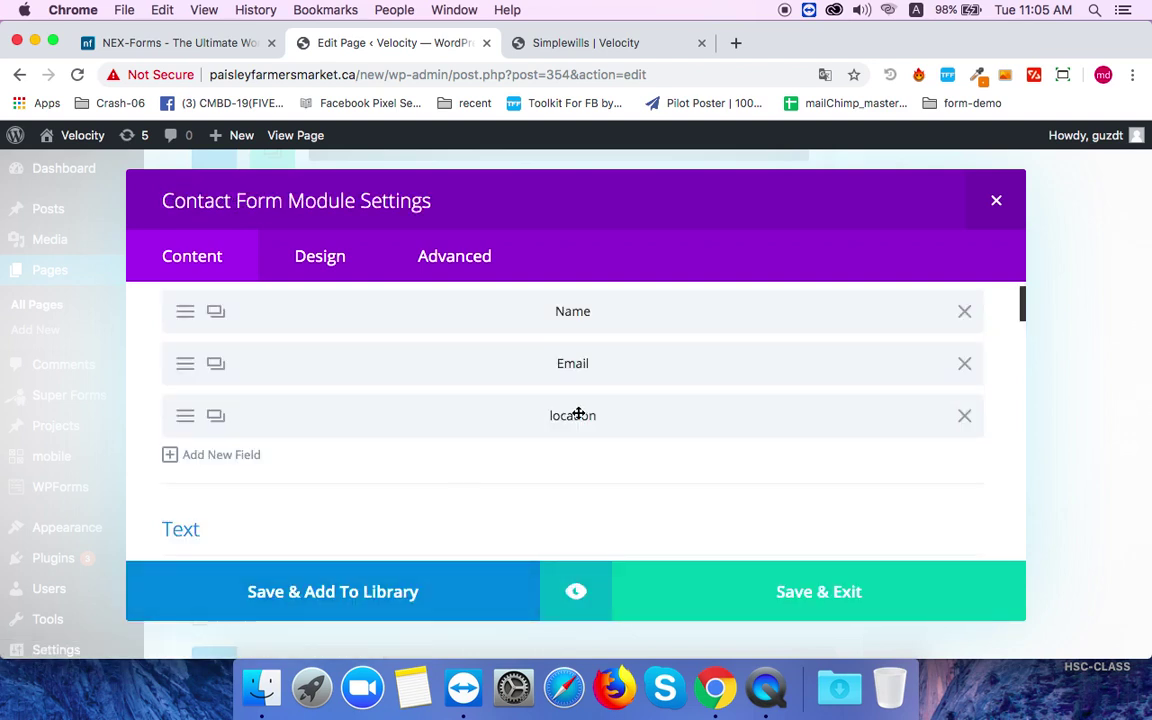
# Add another form field with the Field ID Phone and the title Phone No.
pyautogui.click(207, 466)
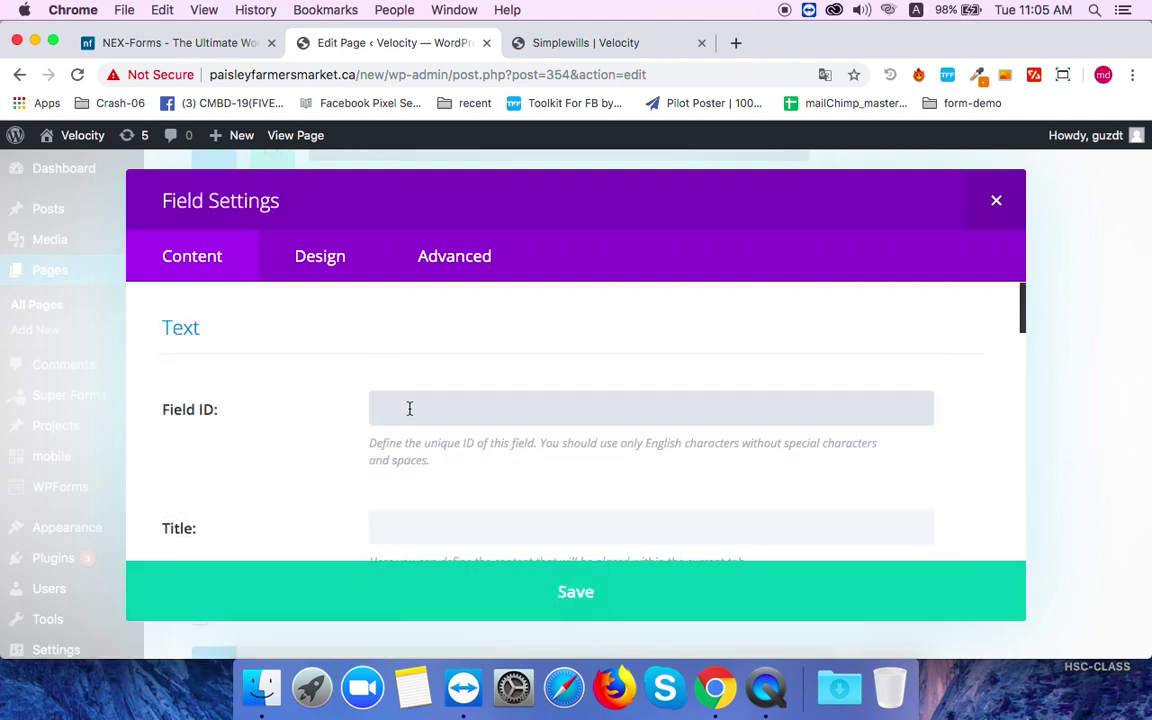
pyautogui.write('Phone')
pyautogui.scroll(-1, 405, 440)
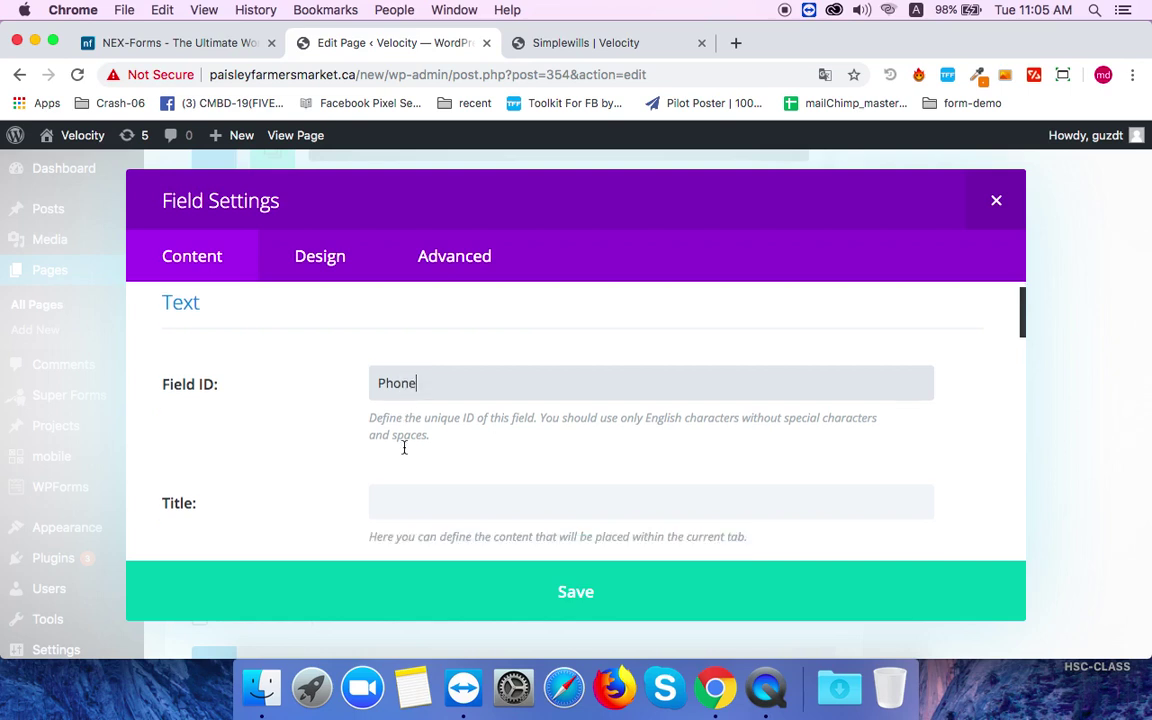
pyautogui.click(414, 505)
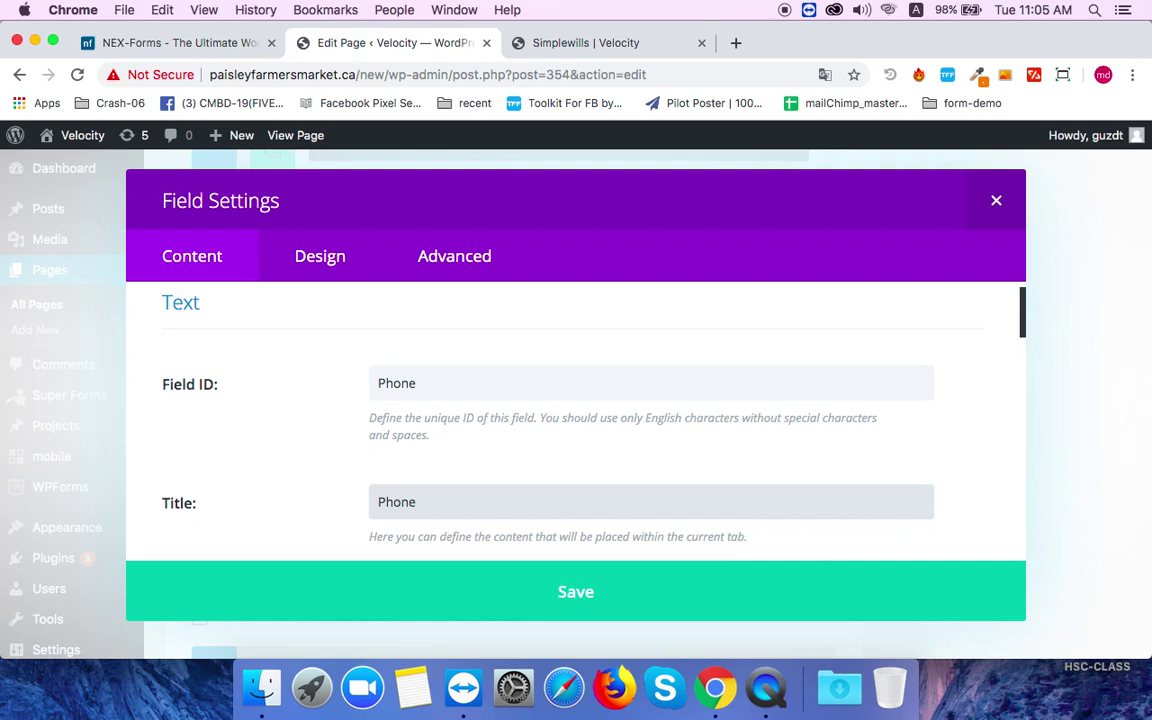
pyautogui.click(378, 502)
pyautogui.write('No')
# Choose Input Field as the type of the Phone field.
pyautogui.scroll(-5, 597, 526)
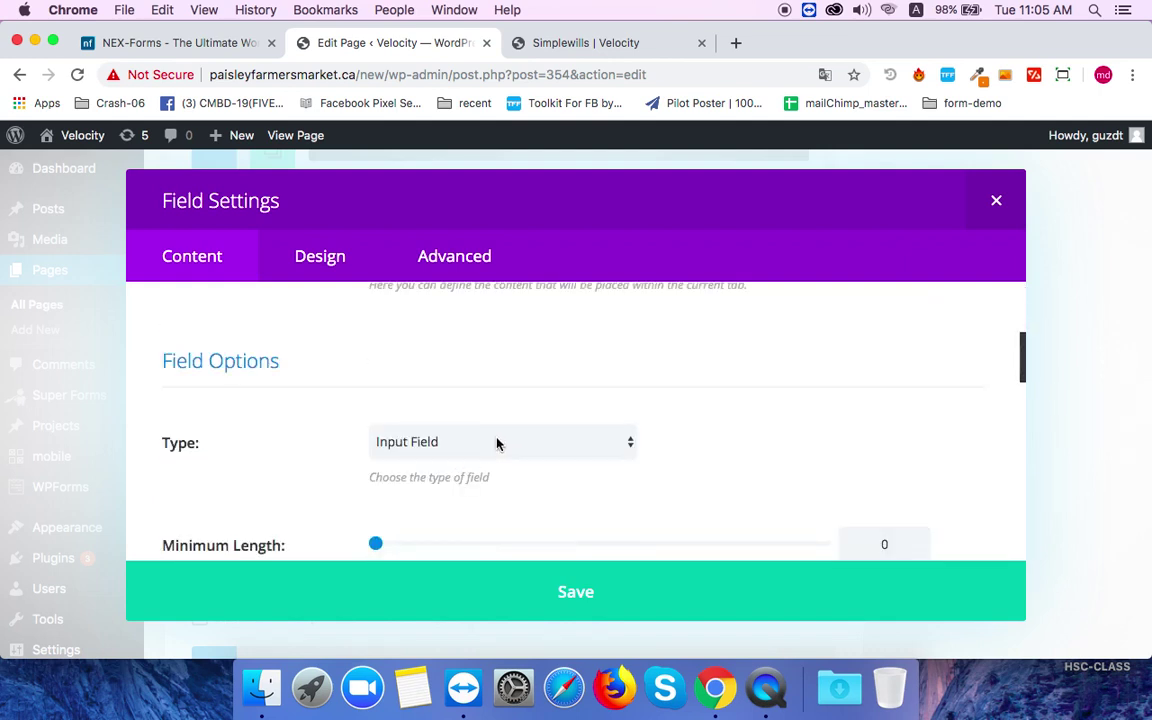
pyautogui.click(497, 443)
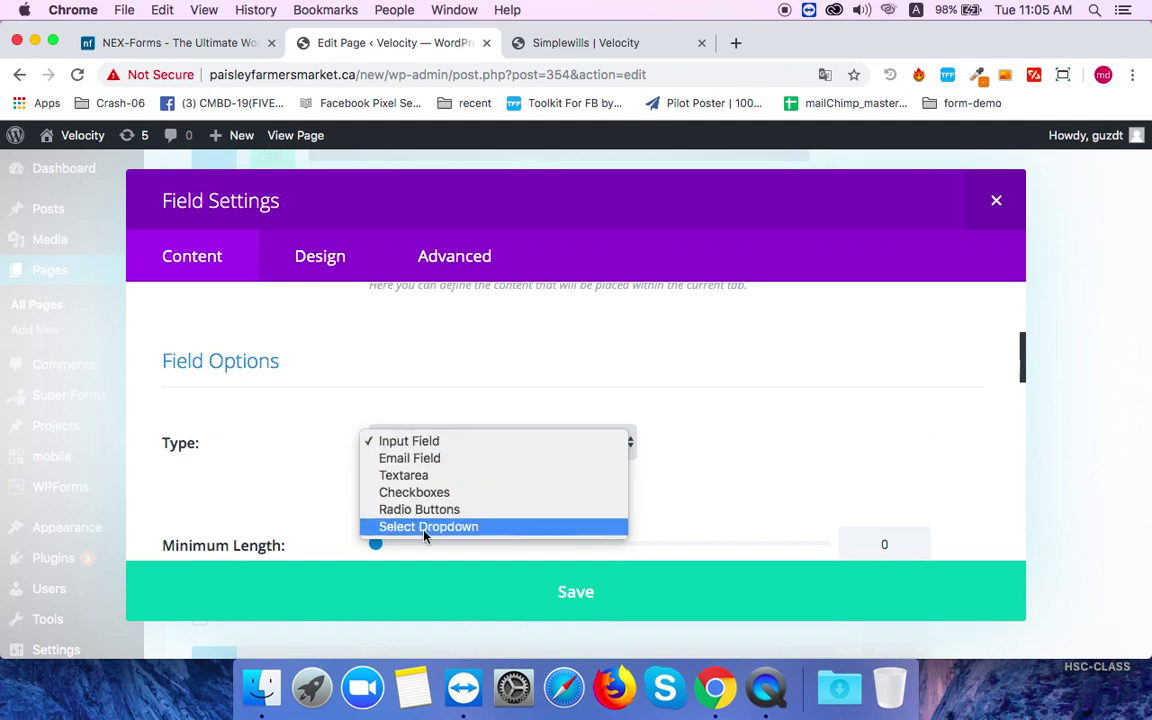
pyautogui.click(432, 442)
pyautogui.scroll(-1, 685, 494)
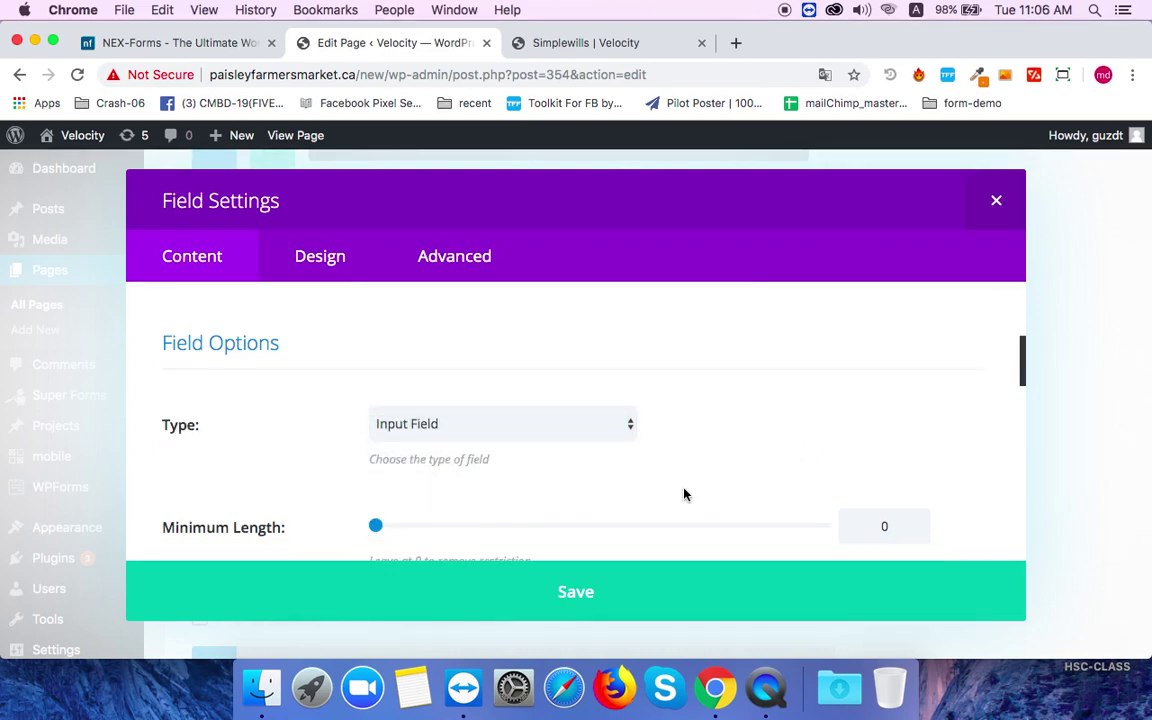
# Check the Phone field's remaining content settings and save the field.
pyautogui.scroll(-2, 680, 492)
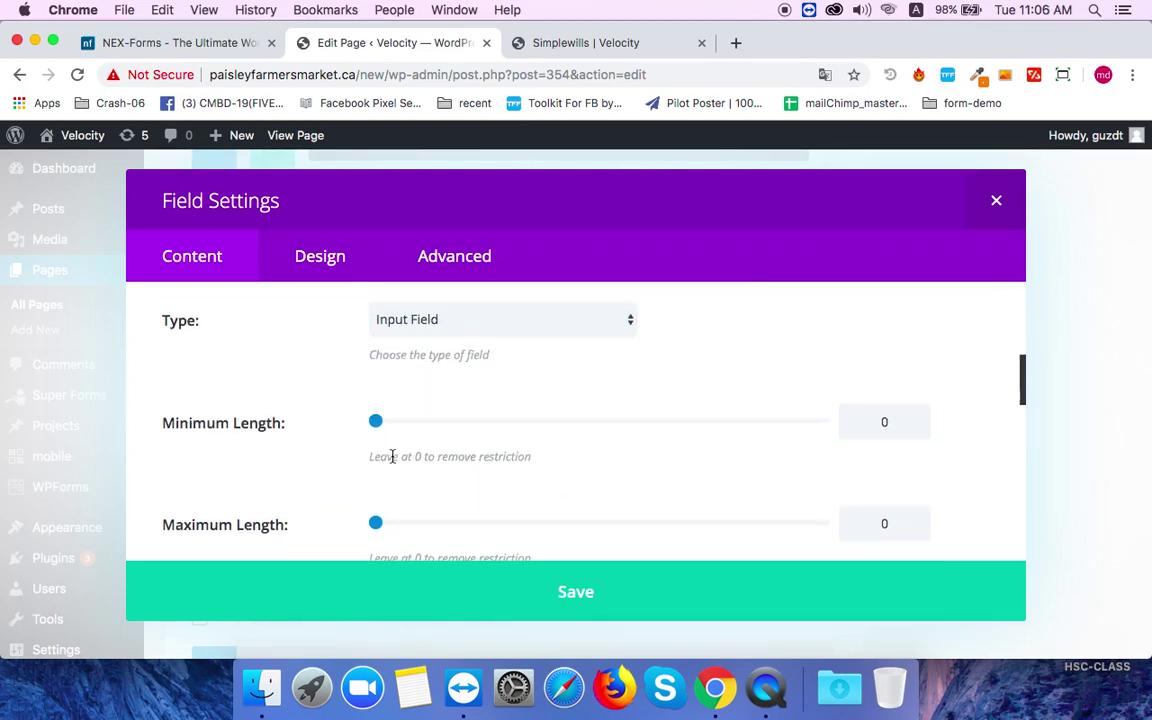
pyautogui.scroll(-4, 392, 456)
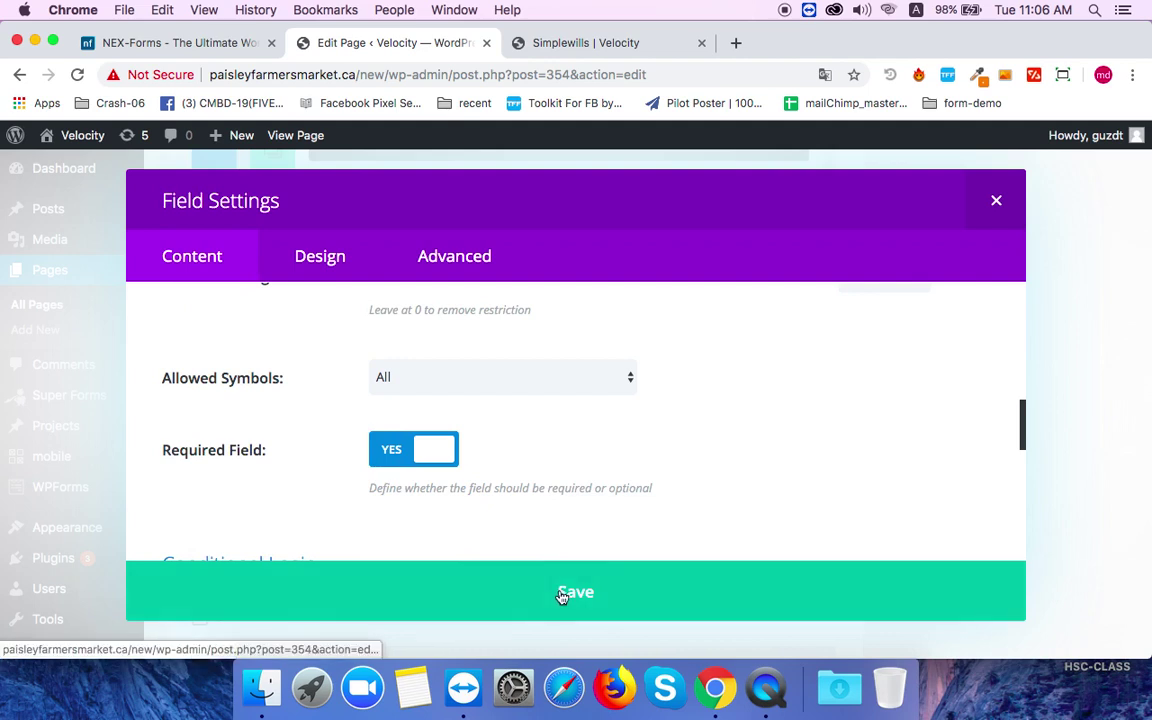
pyautogui.click(562, 596)
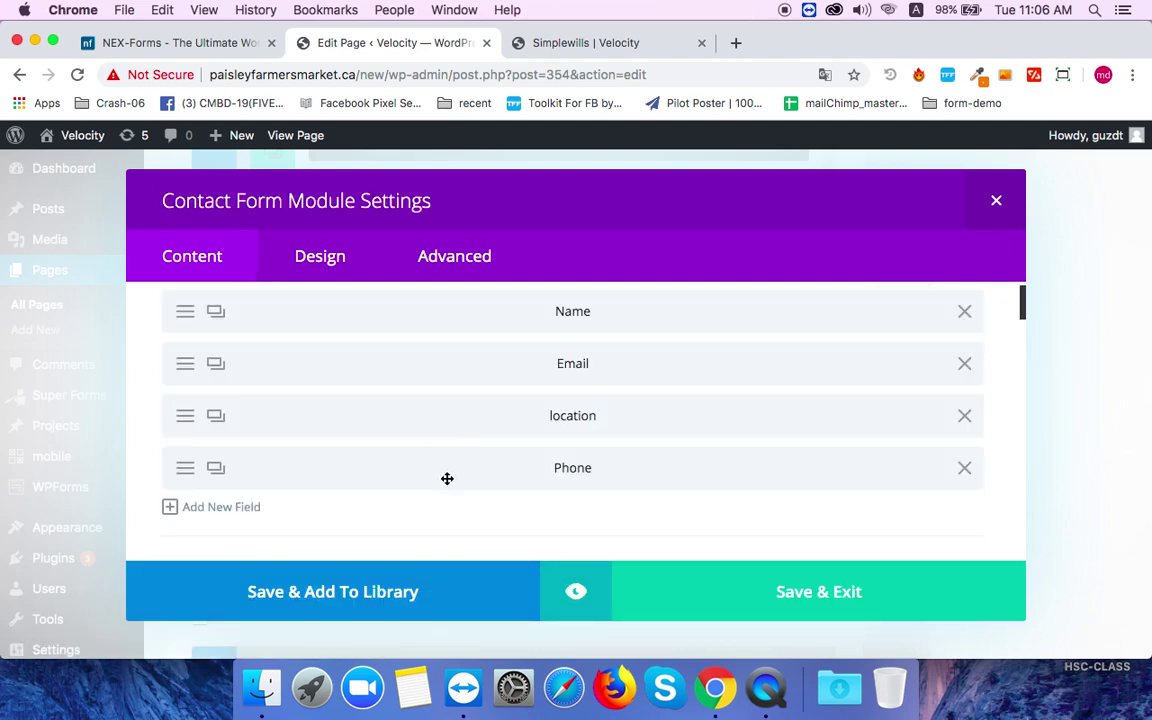
# Move the Phone field between Name and Email, and exit the contact form module settings.
pyautogui.moveTo(447, 479); pyautogui.dragTo(457, 365)
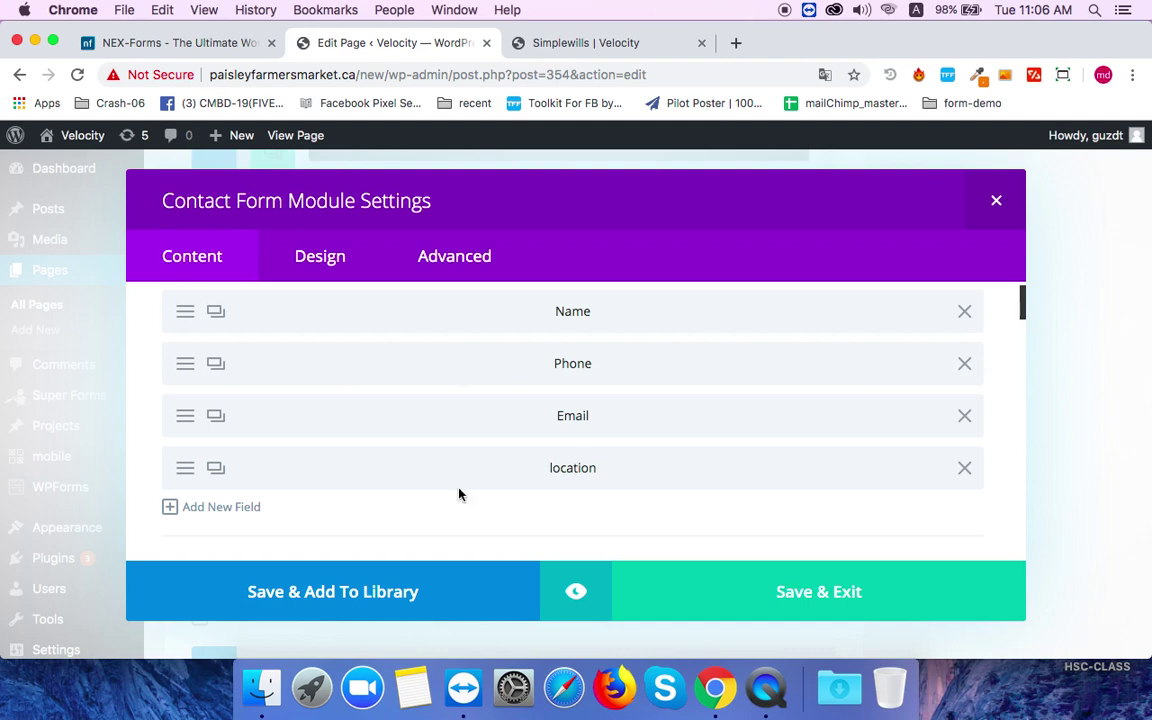
pyautogui.scroll(-10, 447, 522)
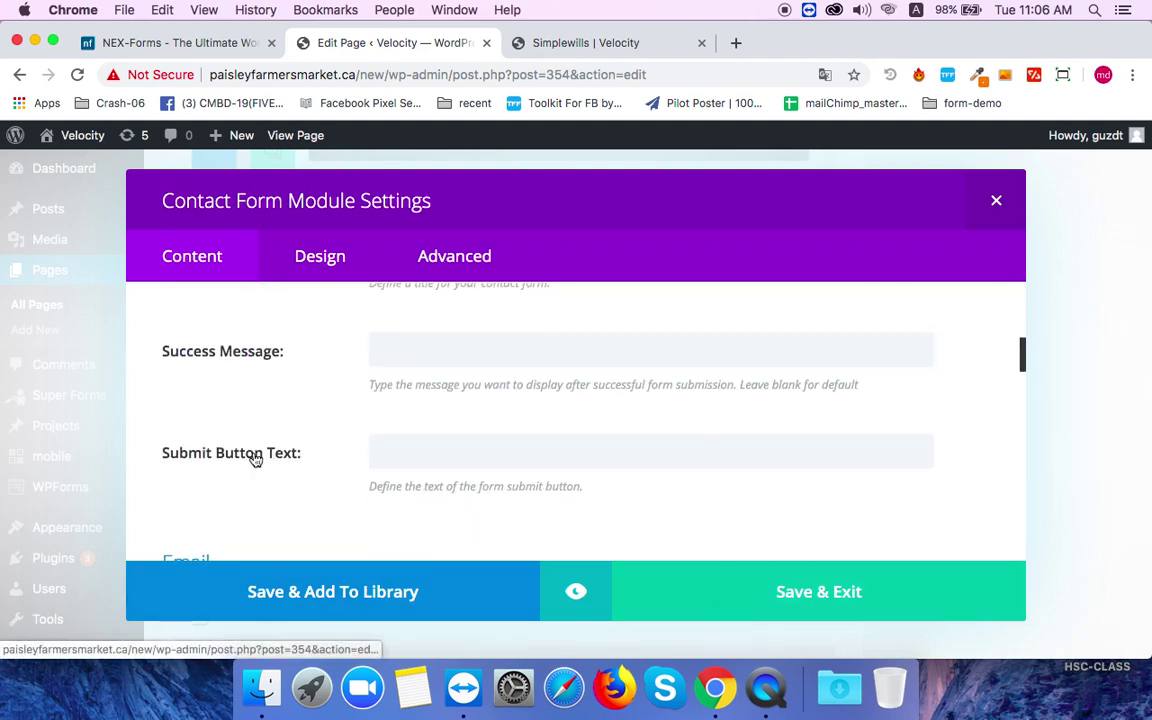
pyautogui.press('Escape')
pyautogui.scroll(1, 352, 481)
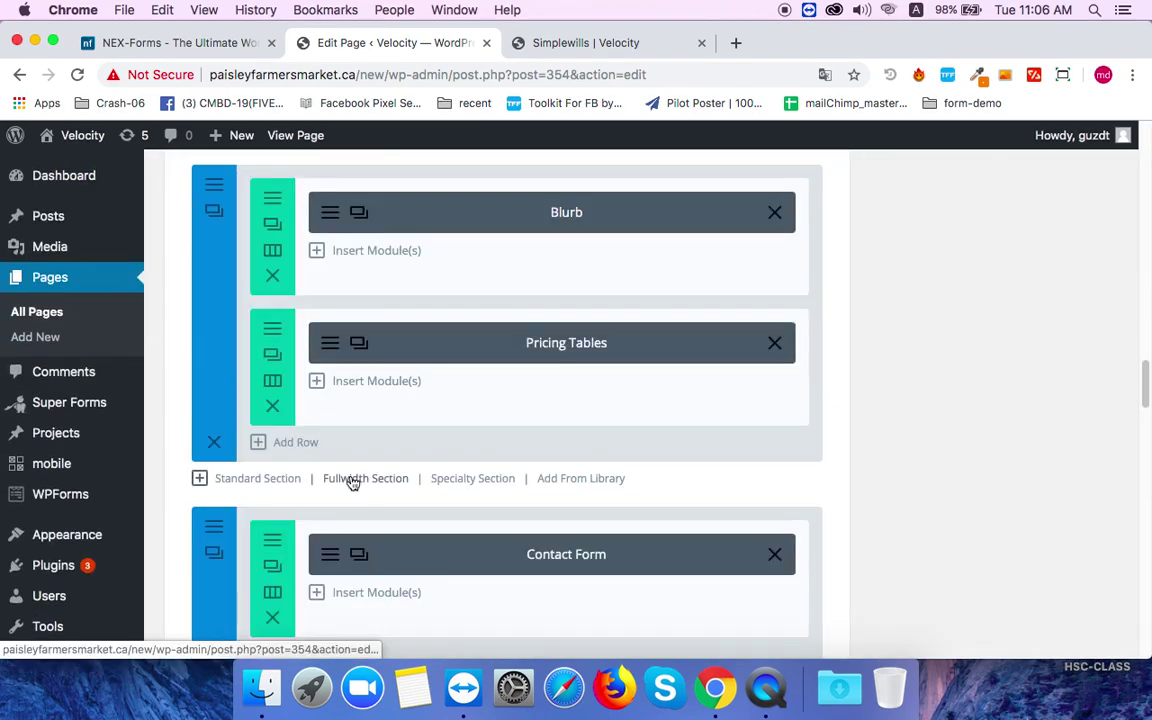
# Look over the page layout around the Contact Form section and update the page.
pyautogui.scroll(5, 689, 514)
pyautogui.scroll(-5, 689, 514)
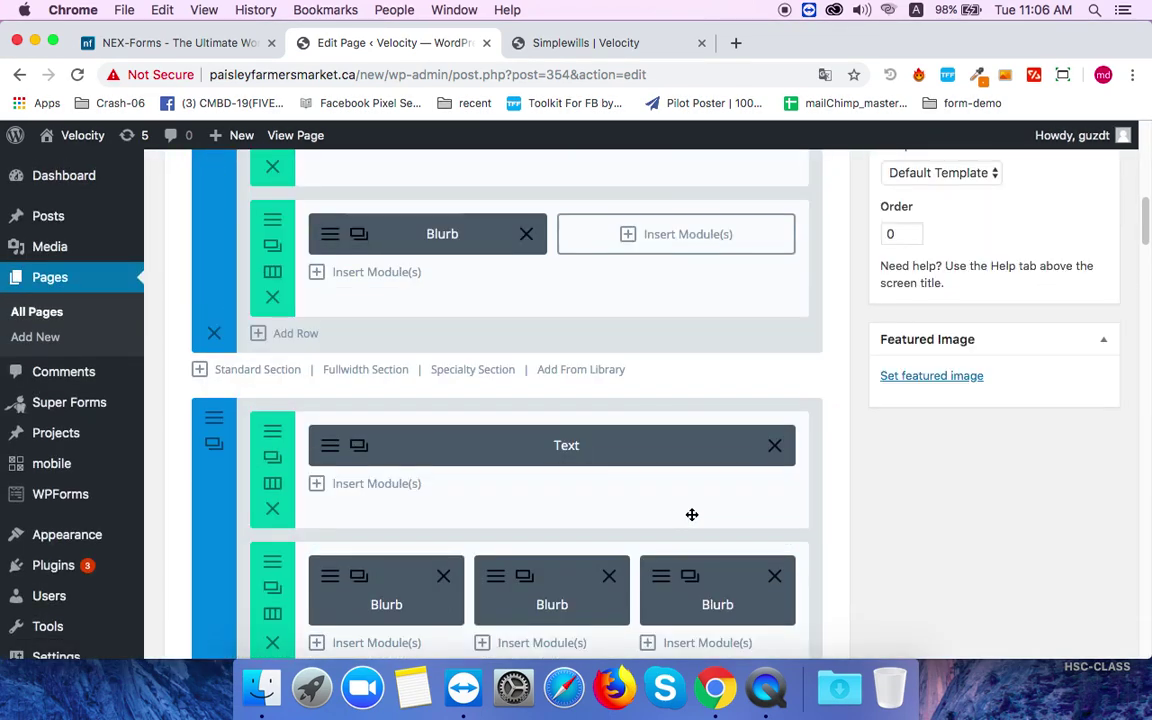
pyautogui.scroll(5, 689, 496)
pyautogui.scroll(-5, 604, 503)
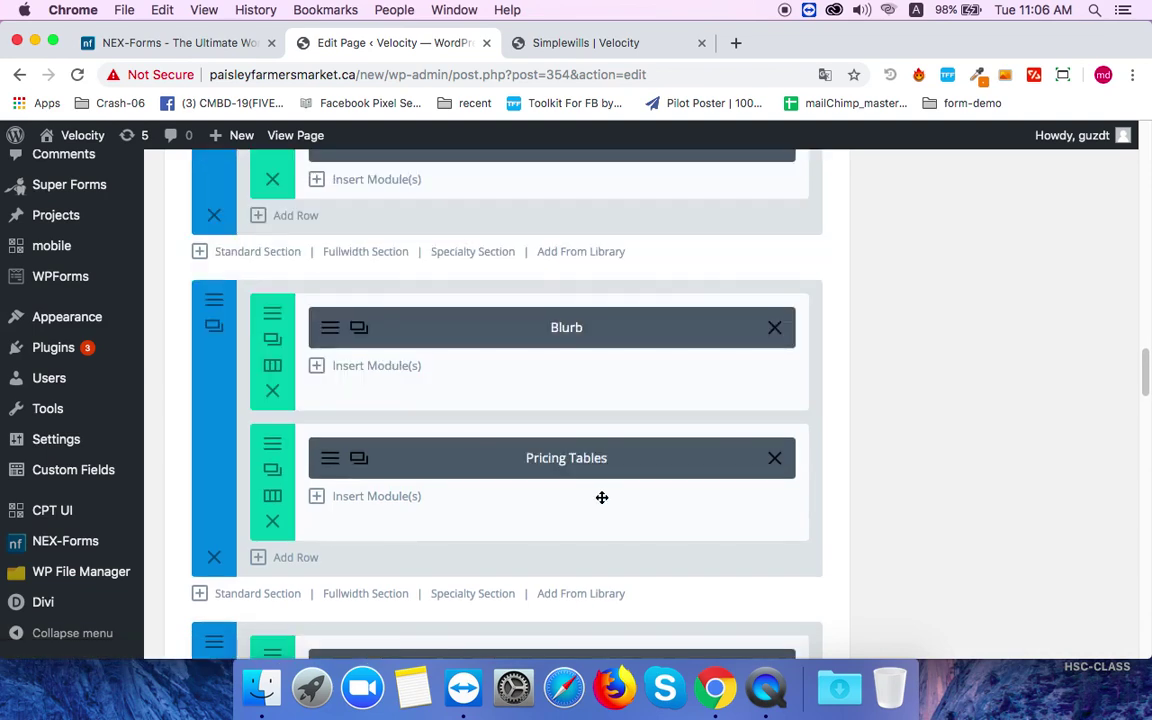
pyautogui.scroll(-3, 602, 497)
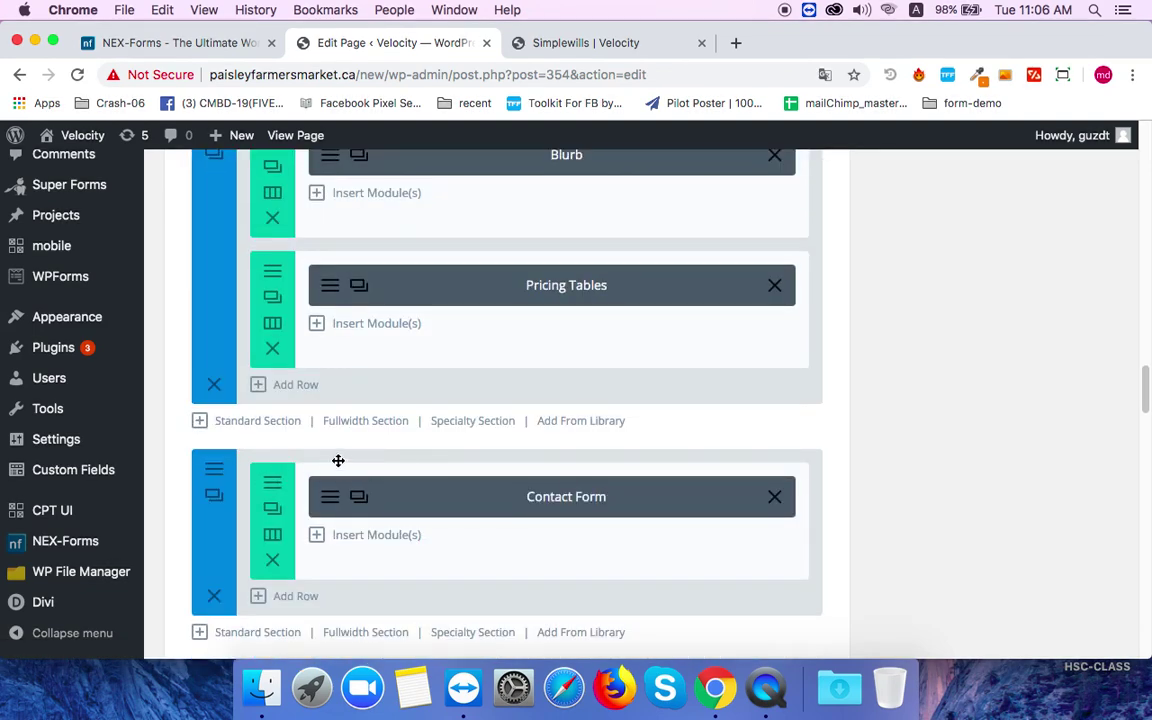
pyautogui.scroll(15, 513, 500)
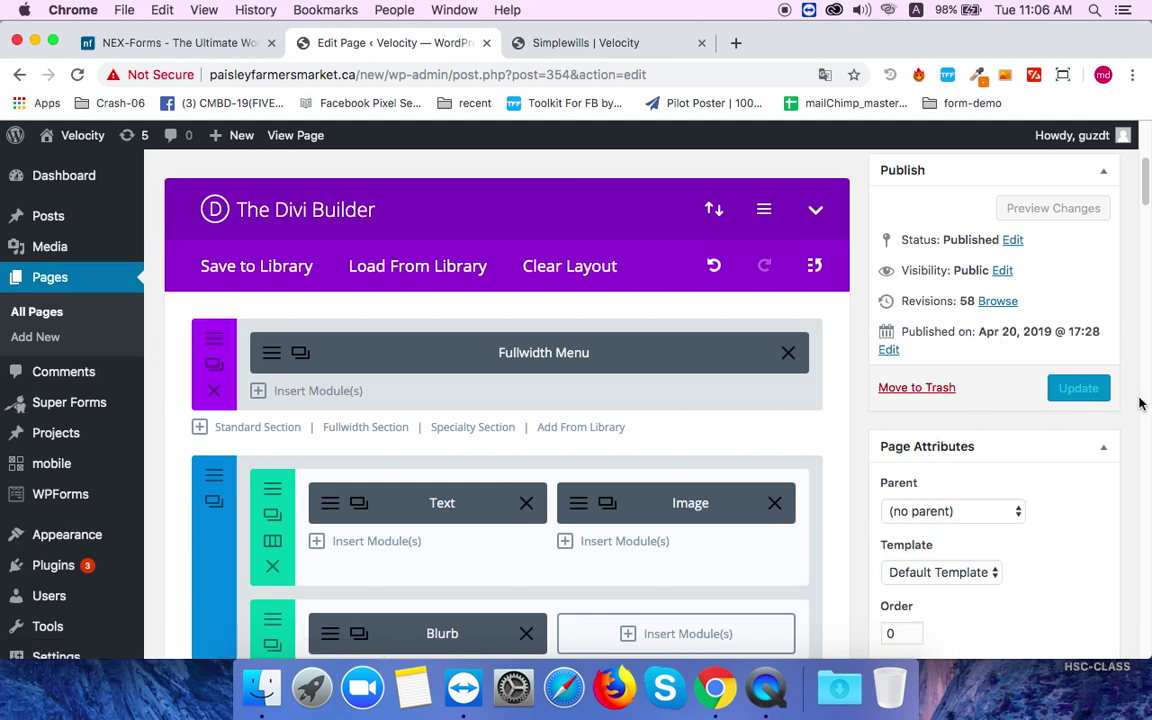
pyautogui.click(1080, 389)
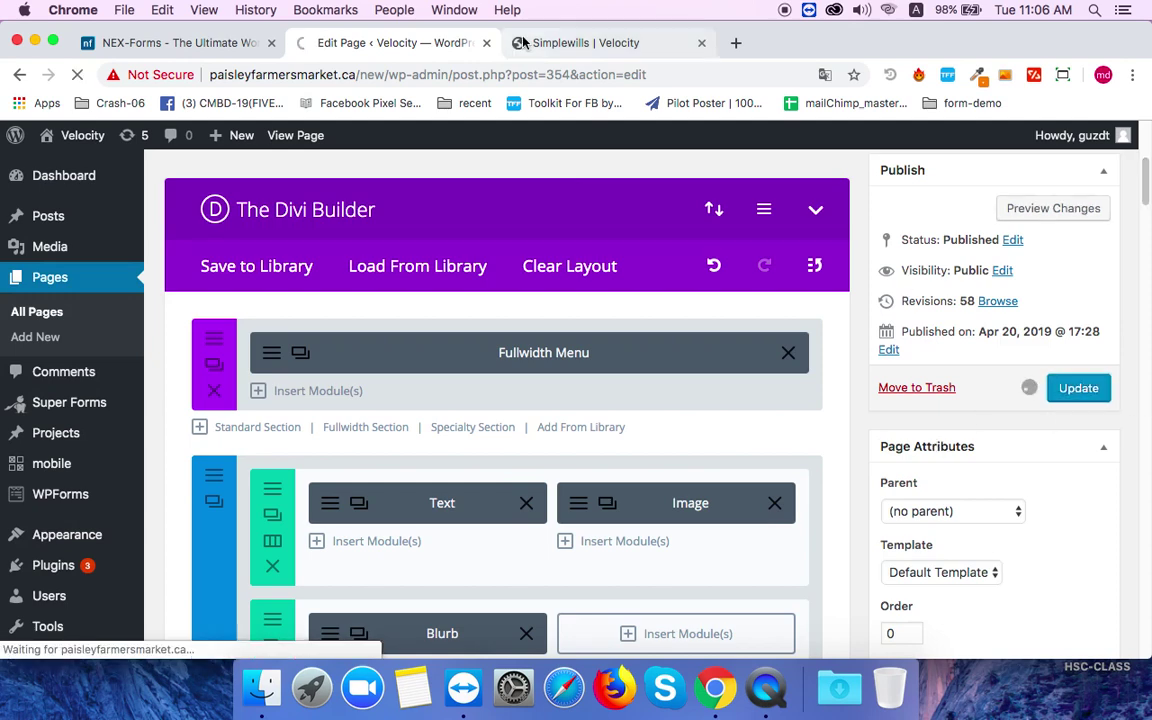
# Reload the live Simplewills page and find the contact form below the pricing tables.
pyautogui.click(540, 43)
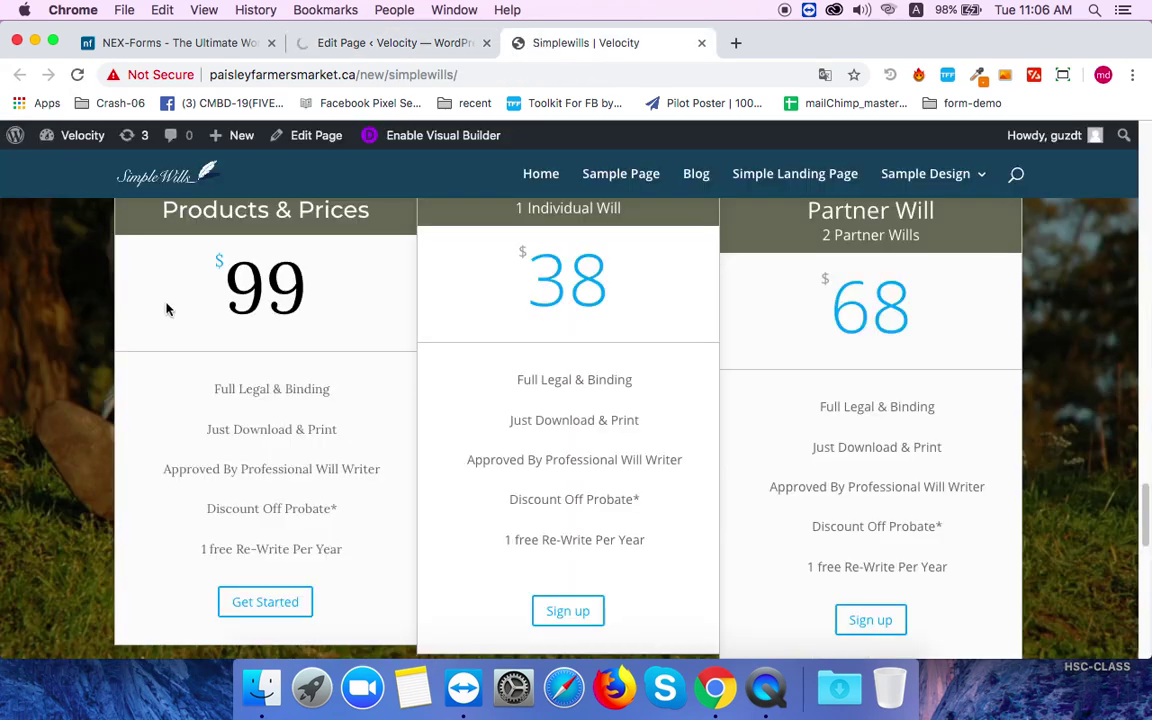
pyautogui.rightClick(108, 298)
pyautogui.click(173, 353)
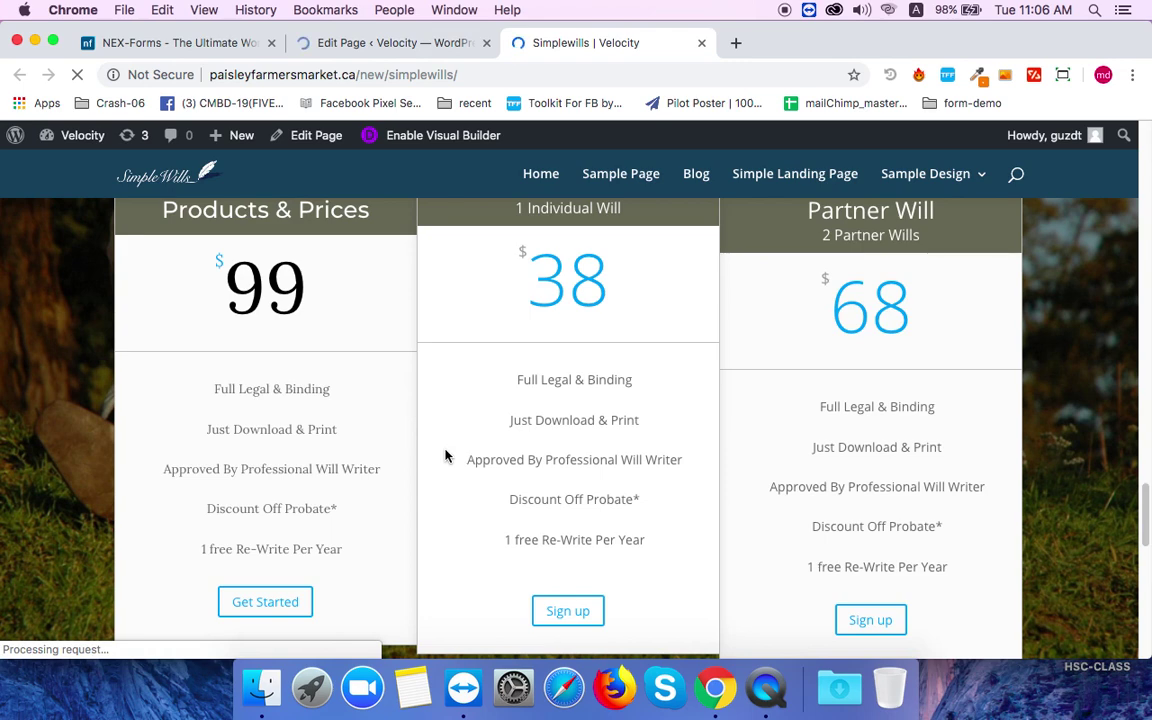
pyautogui.scroll(-6, 446, 456)
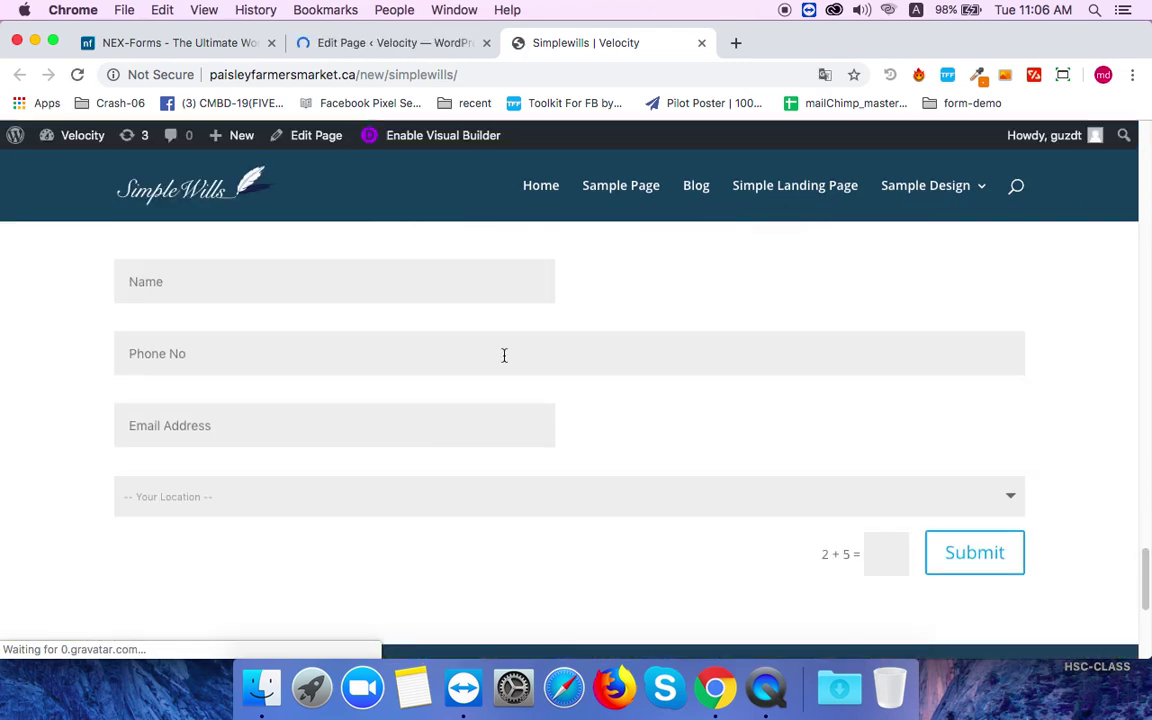
pyautogui.scroll(-1, 504, 355)
# Try out the live form's name, phone, location and captcha fields, choosing Chittagong as the location.
pyautogui.click(465, 260)
pyautogui.click(497, 336)
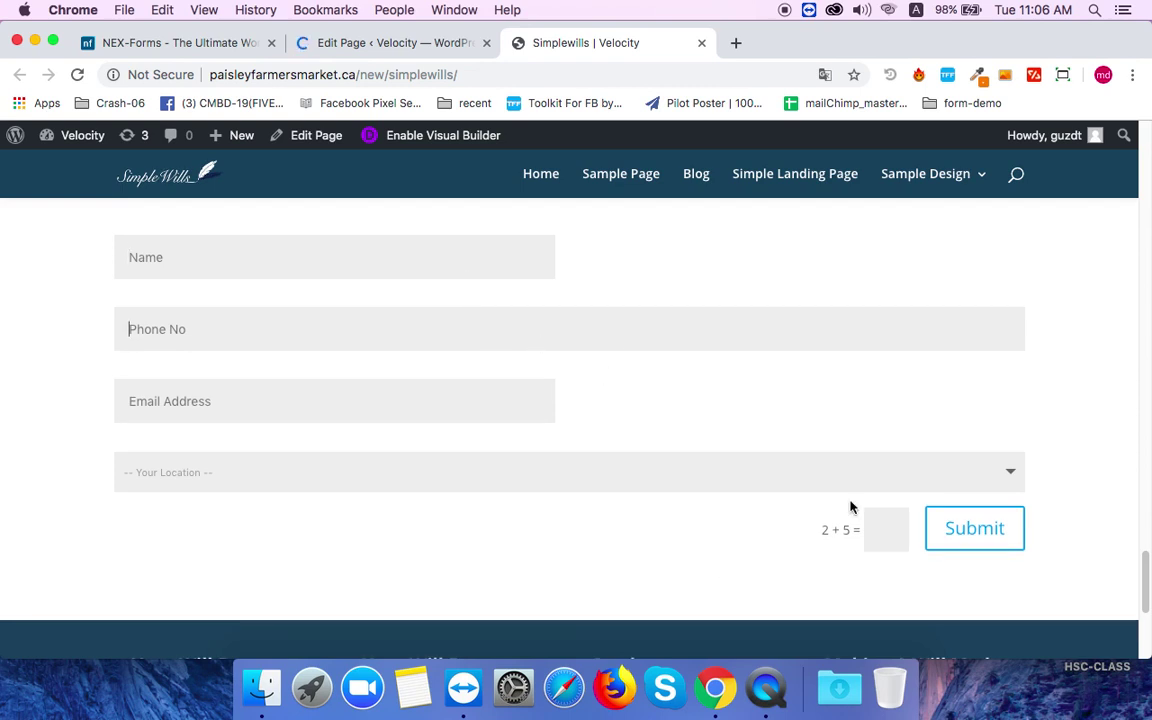
pyautogui.click(761, 478)
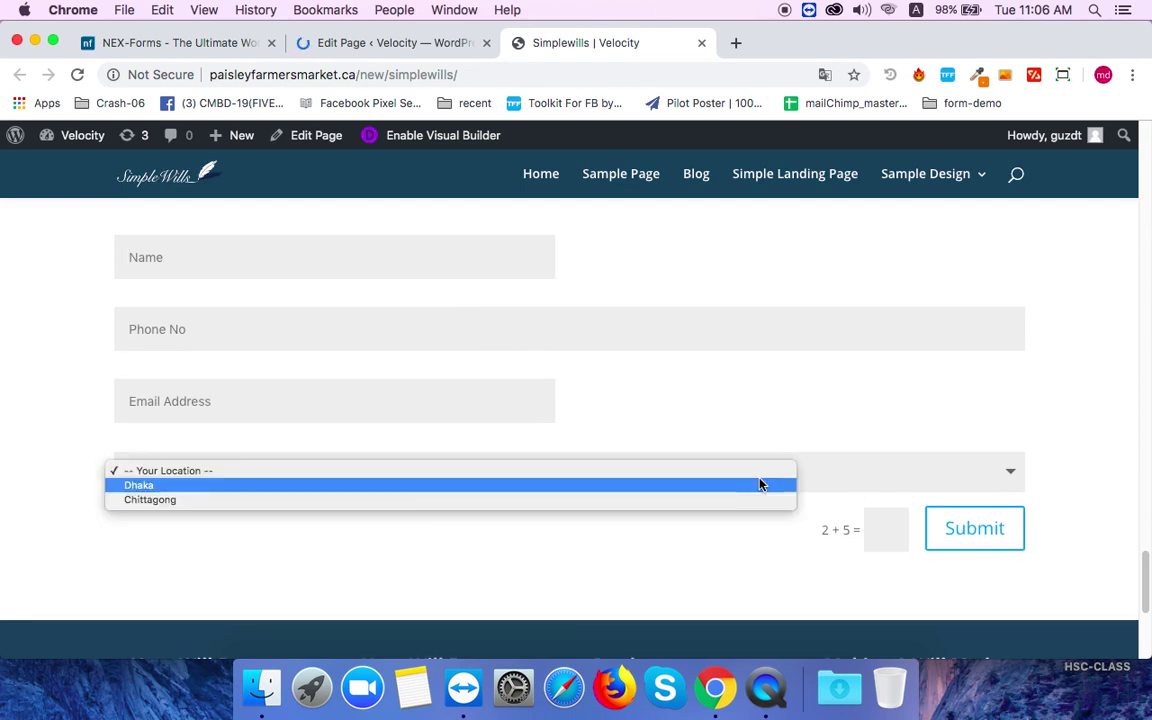
pyautogui.click(417, 505)
pyautogui.click(320, 472)
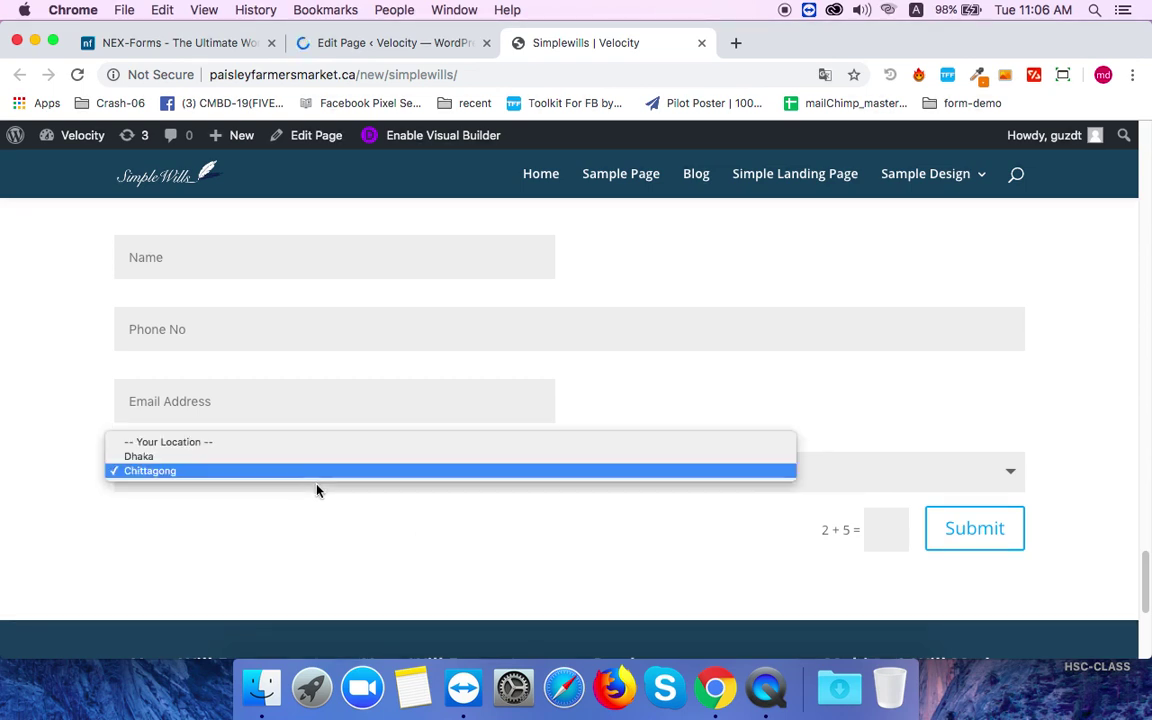
pyautogui.click(314, 569)
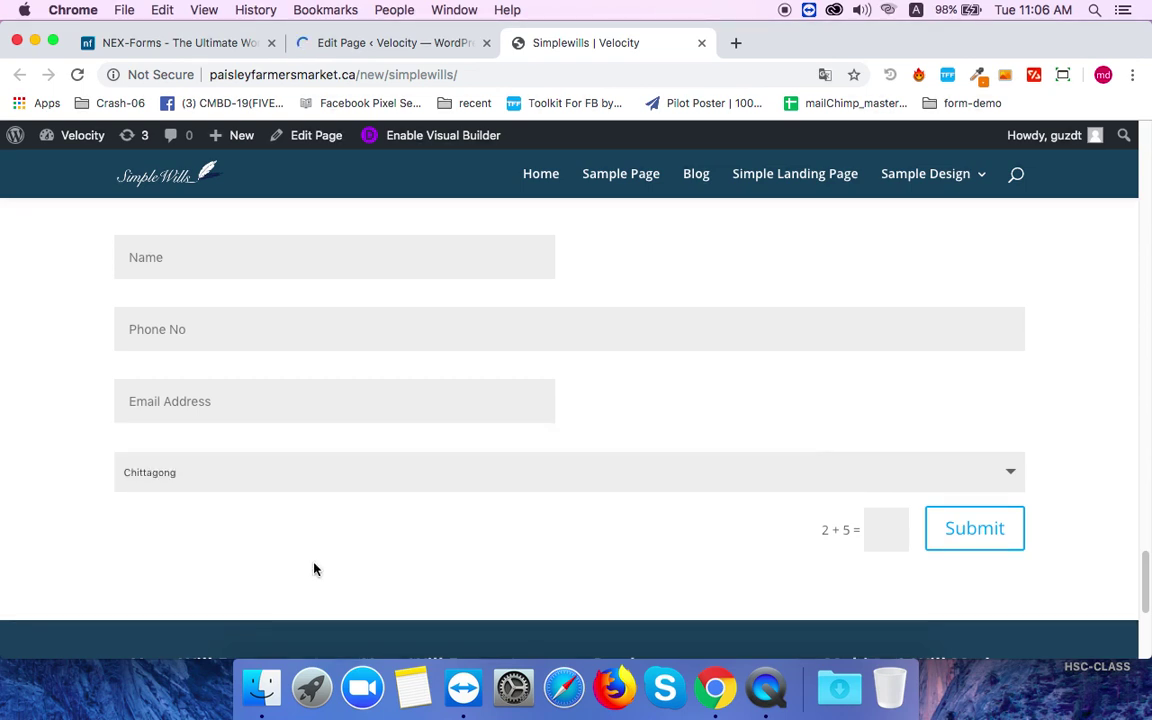
pyautogui.click(390, 43)
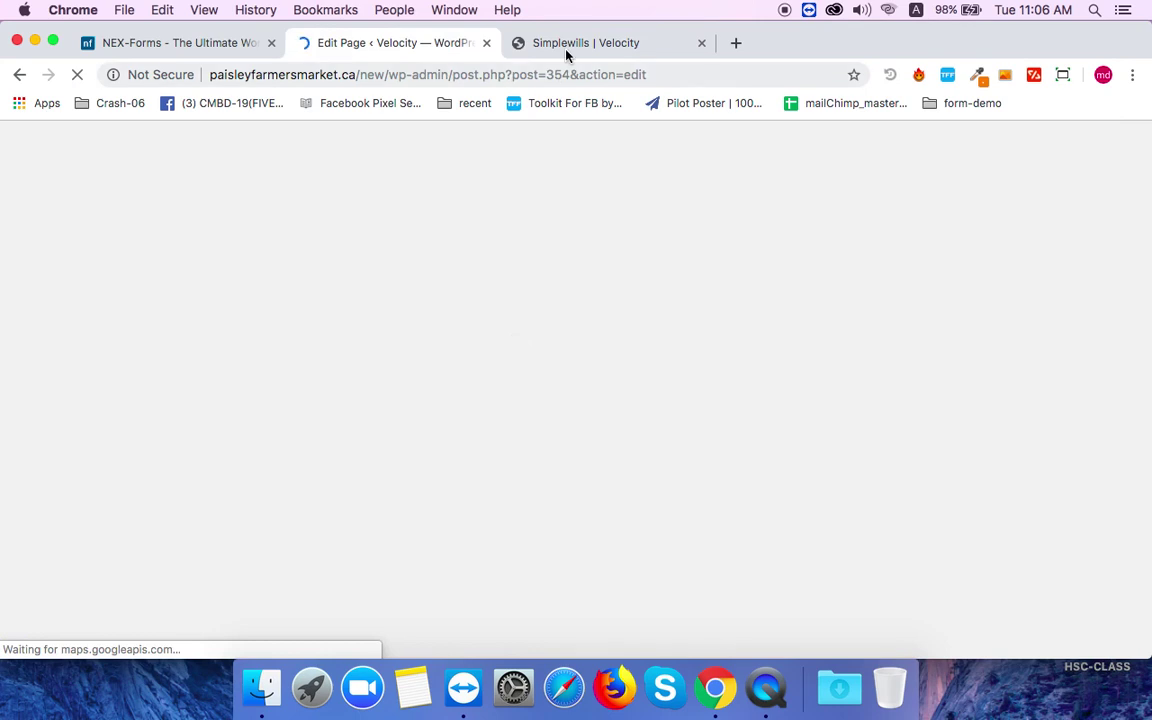
pyautogui.click(566, 45)
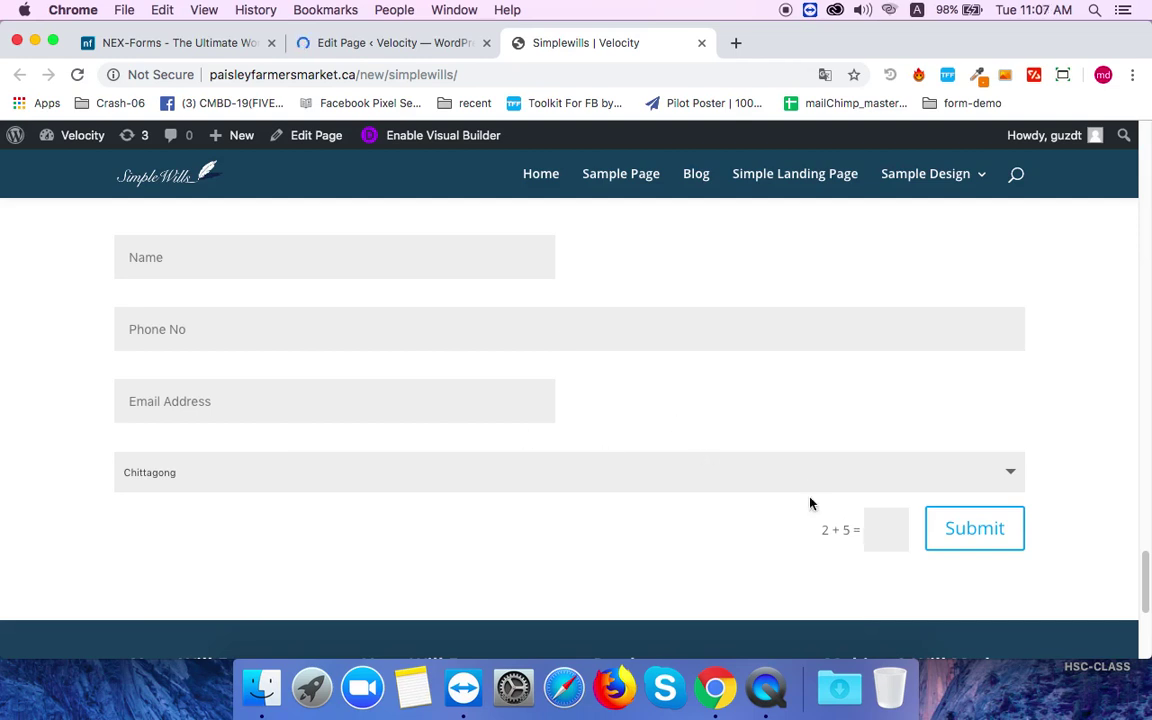
pyautogui.click(893, 539)
# Return to the page editor and open the Phone field's settings in the Contact Form module.
pyautogui.click(355, 44)
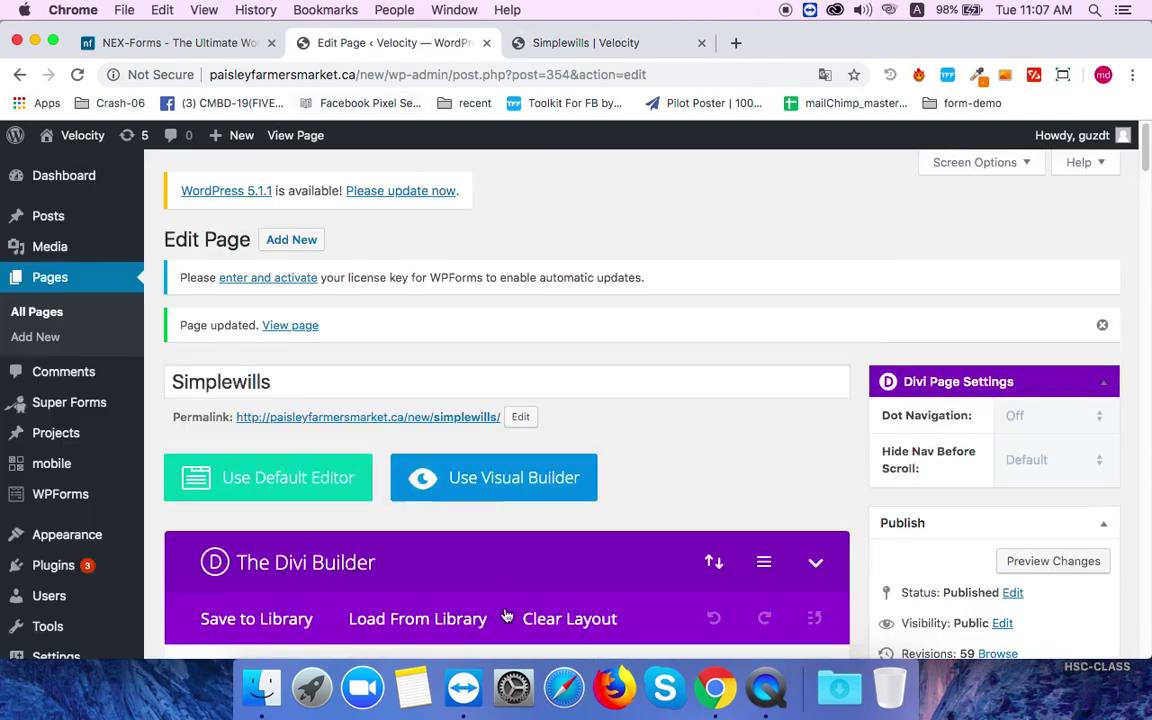
pyautogui.scroll(-10, 507, 613)
pyautogui.scroll(-5, 505, 609)
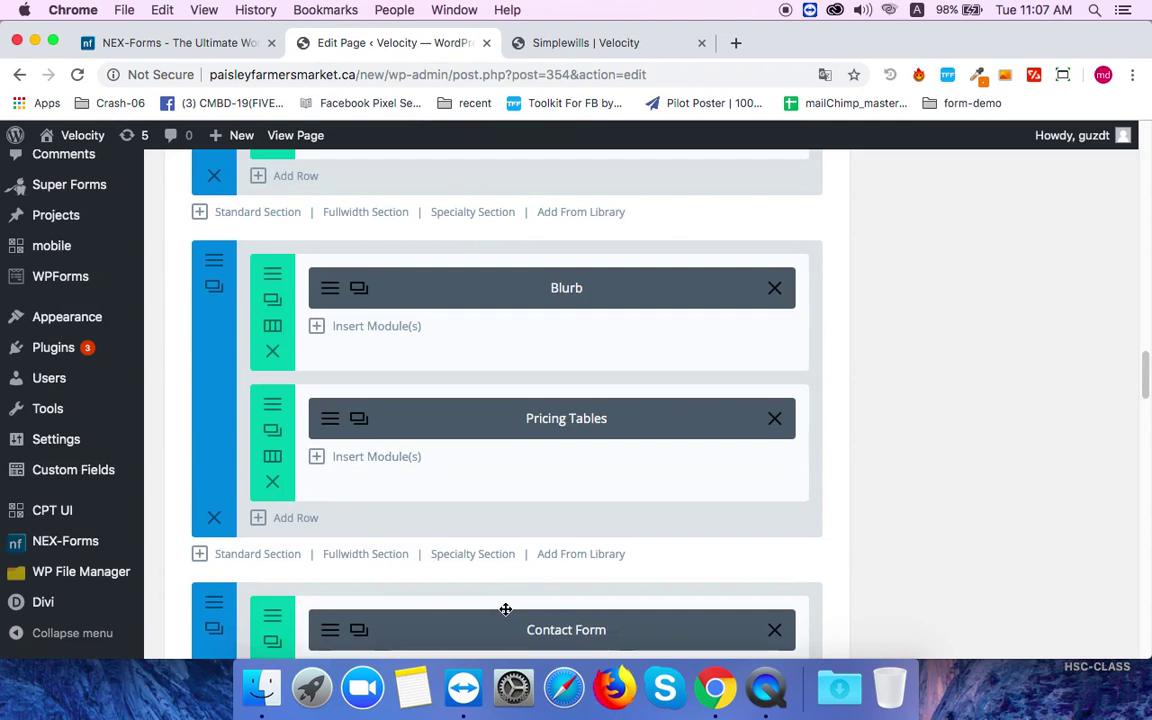
pyautogui.scroll(-5, 340, 465)
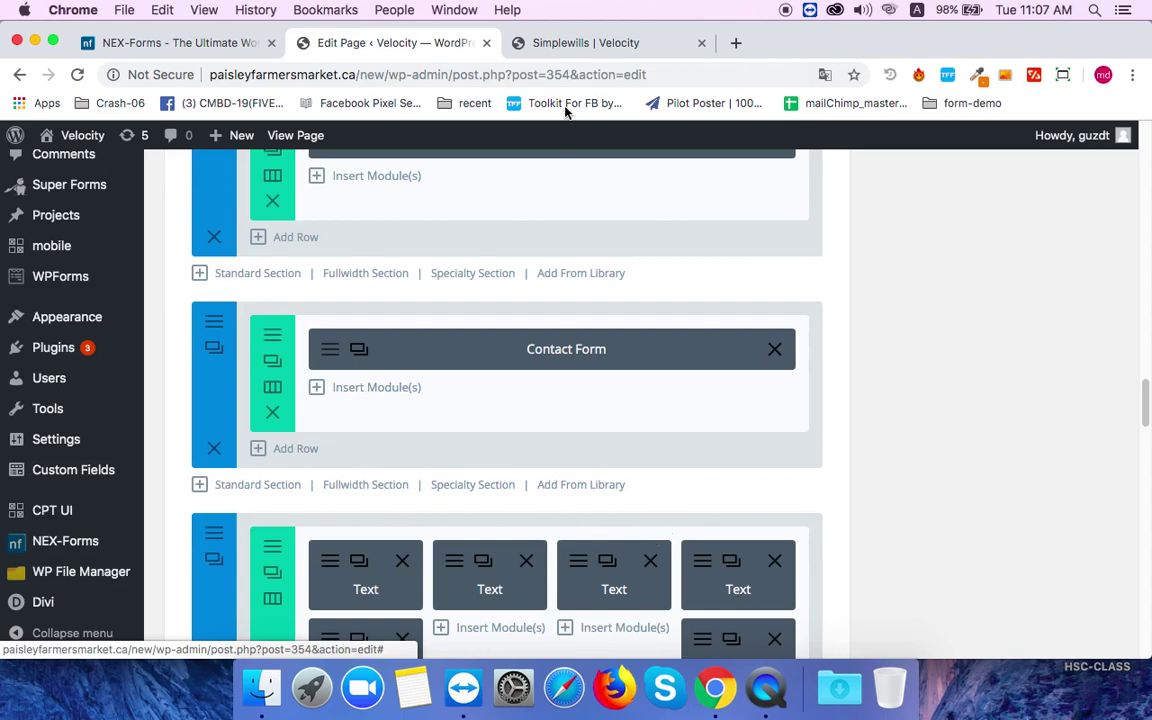
pyautogui.click(590, 50)
pyautogui.click(373, 45)
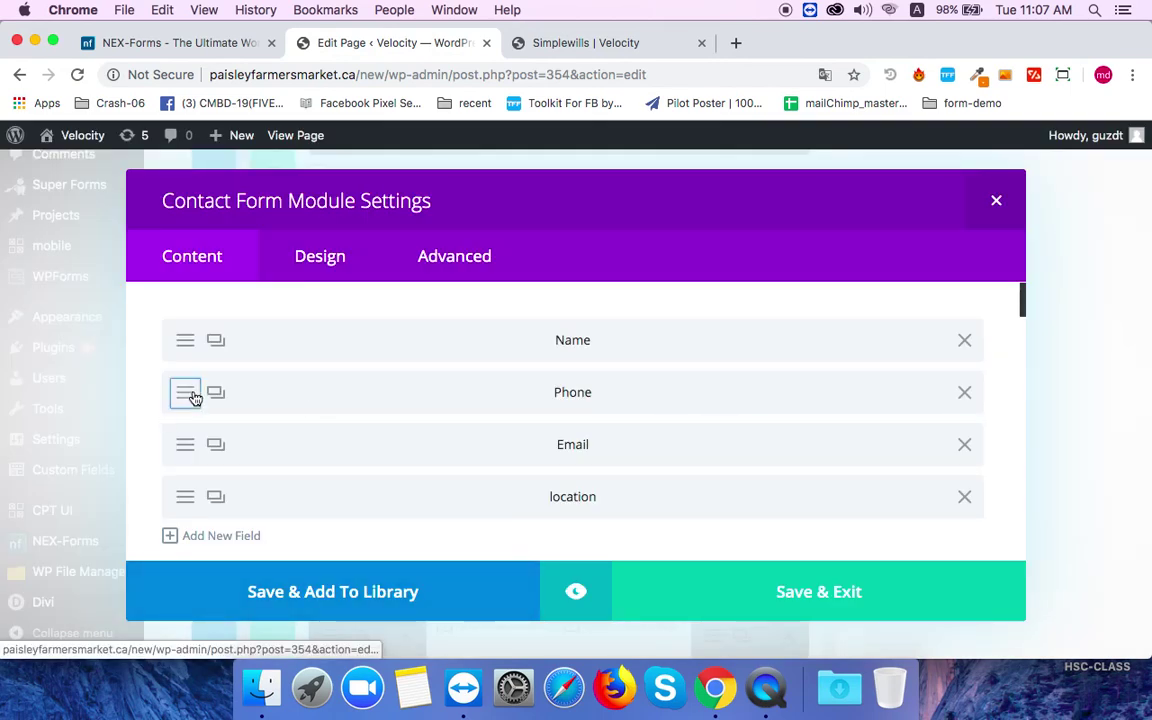
pyautogui.click(194, 397)
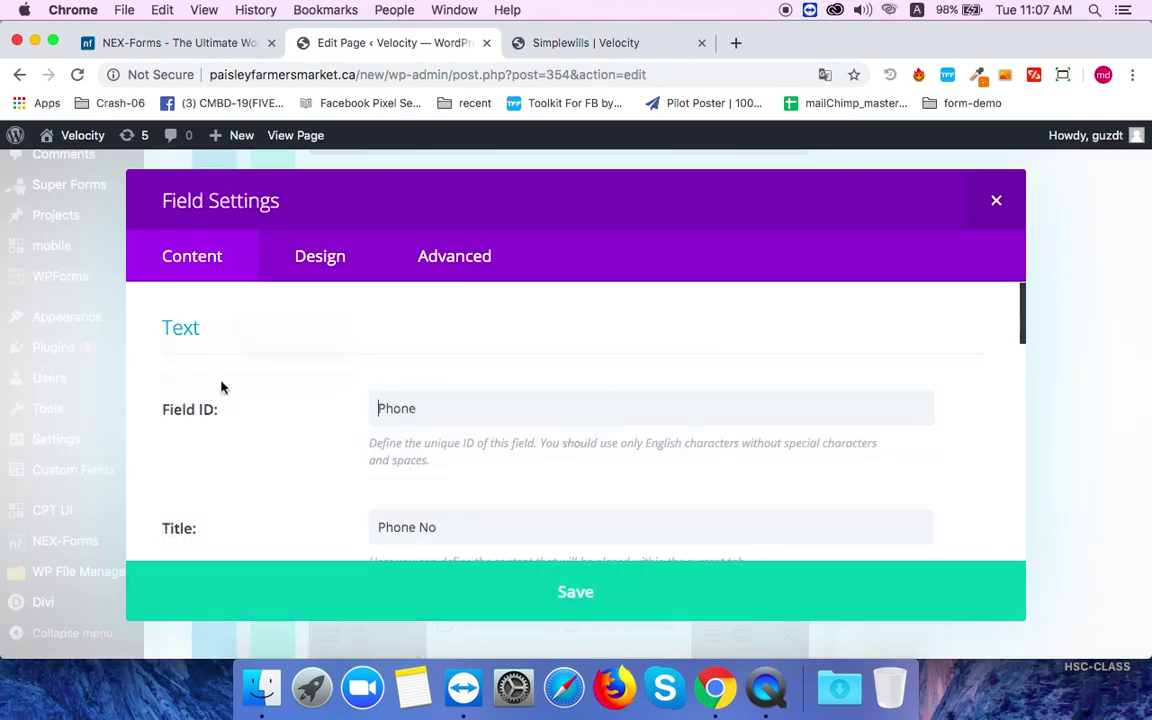
# Turn off Make Fullwidth in the Phone field's design settings and save the field.
pyautogui.scroll(-10, 500, 447)
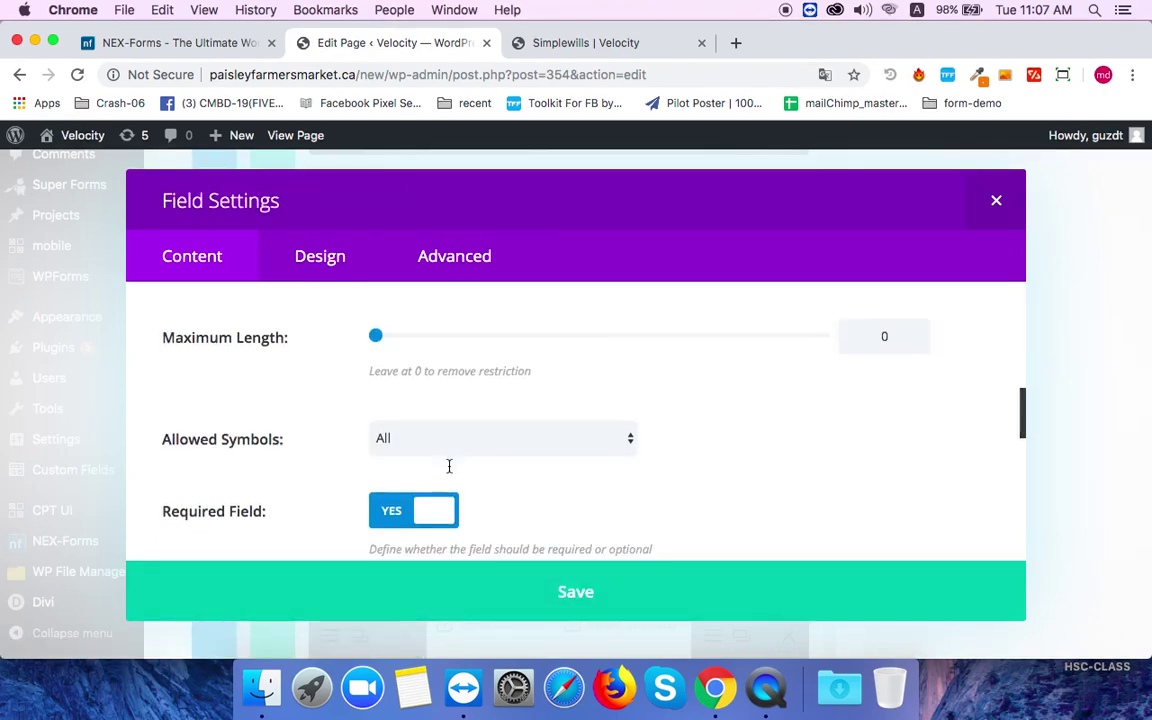
pyautogui.scroll(-4, 388, 420)
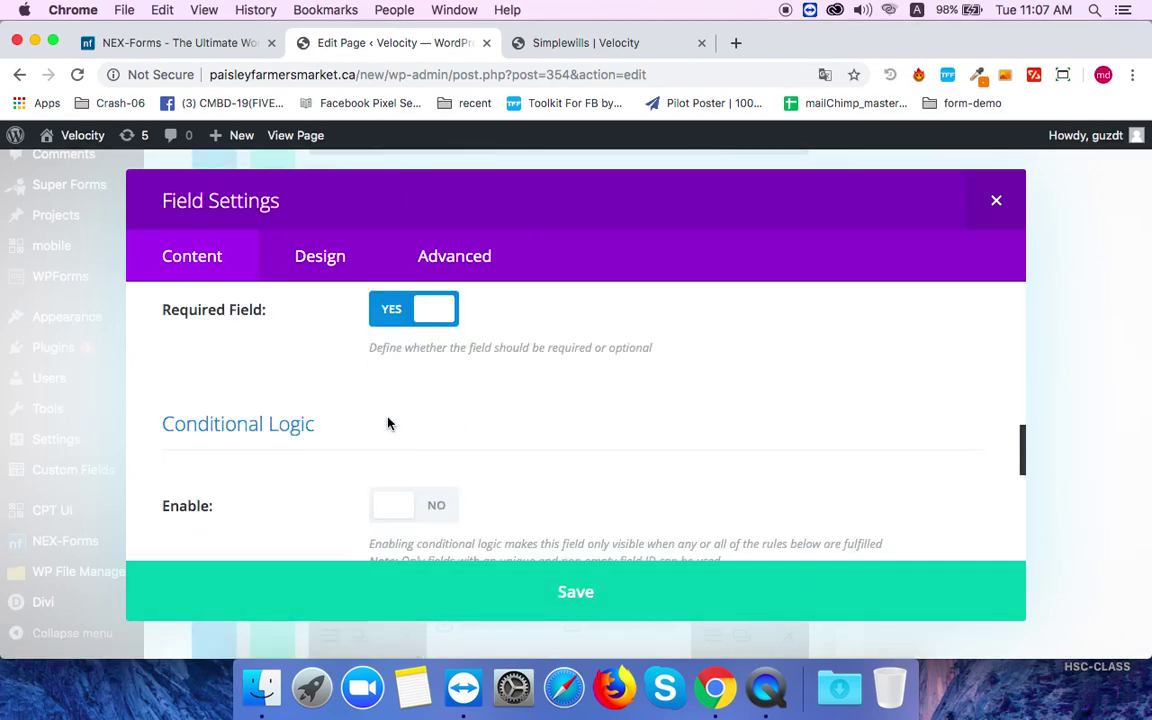
pyautogui.scroll(-5, 388, 422)
pyautogui.scroll(15, 388, 424)
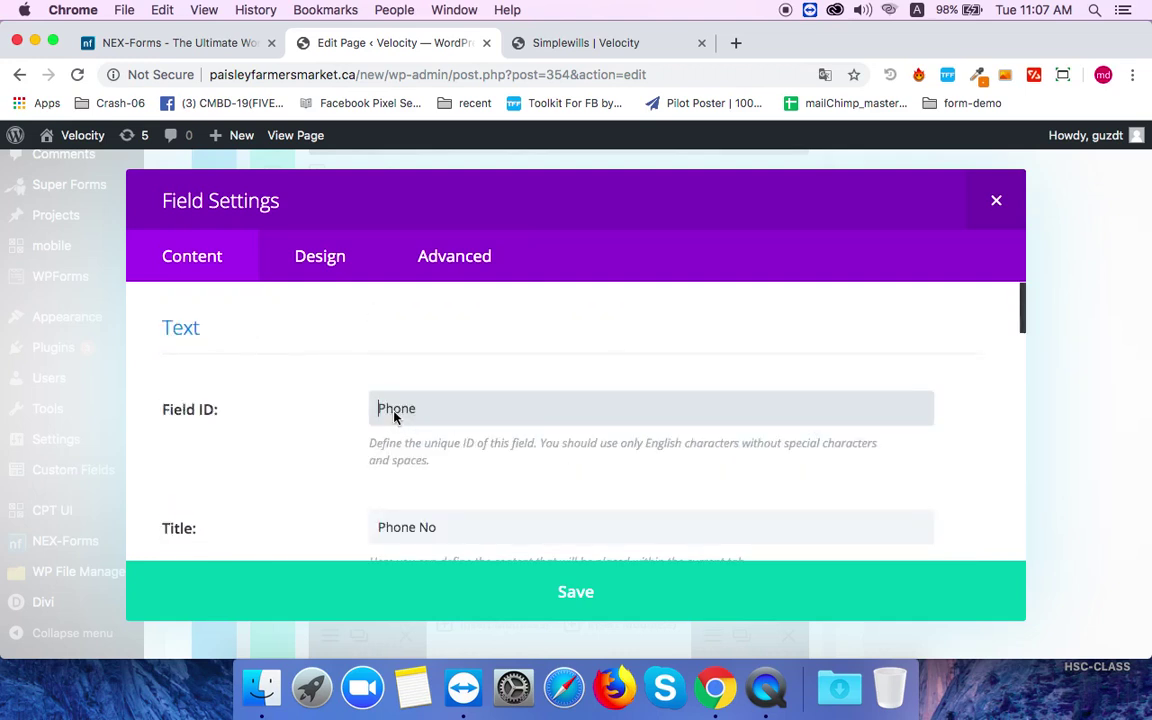
pyautogui.click(311, 262)
pyautogui.scroll(-2, 370, 466)
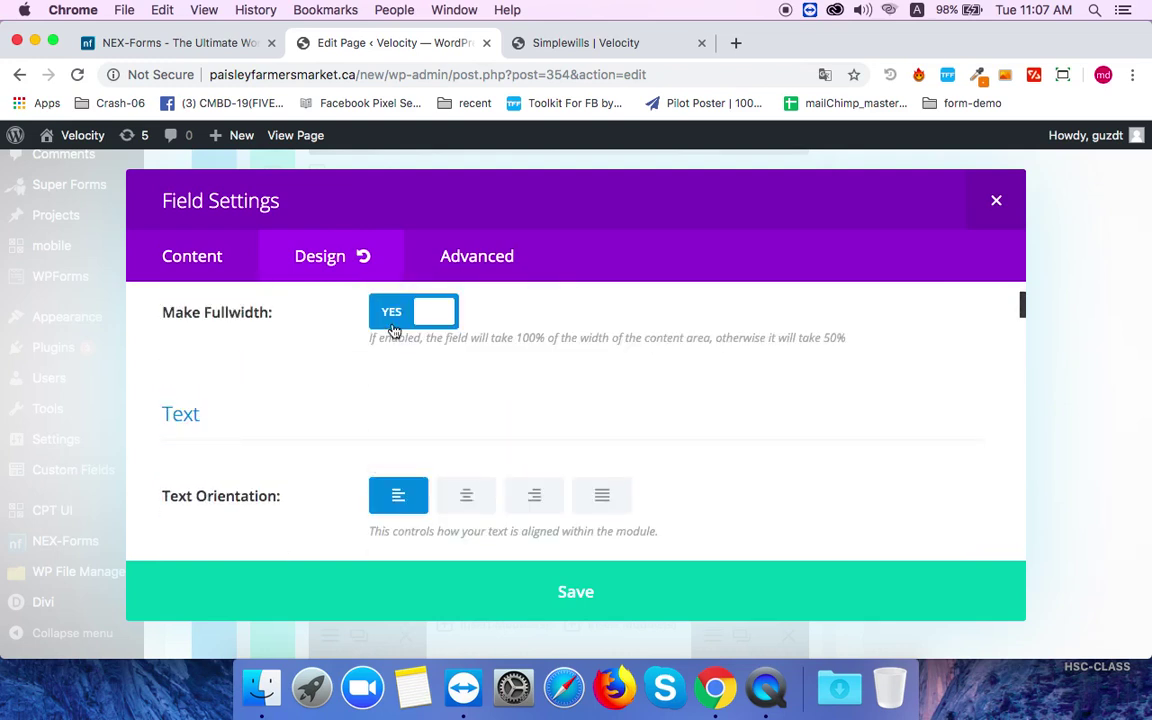
pyautogui.click(410, 312)
pyautogui.scroll(-5, 327, 427)
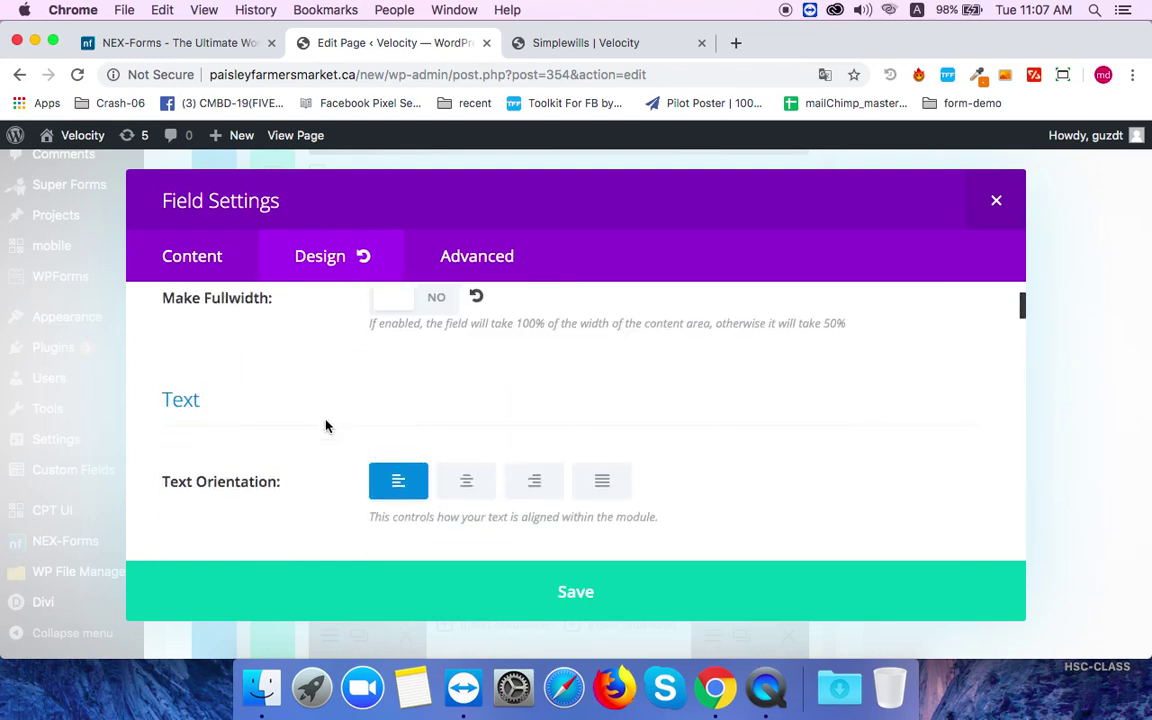
pyautogui.scroll(-5, 325, 426)
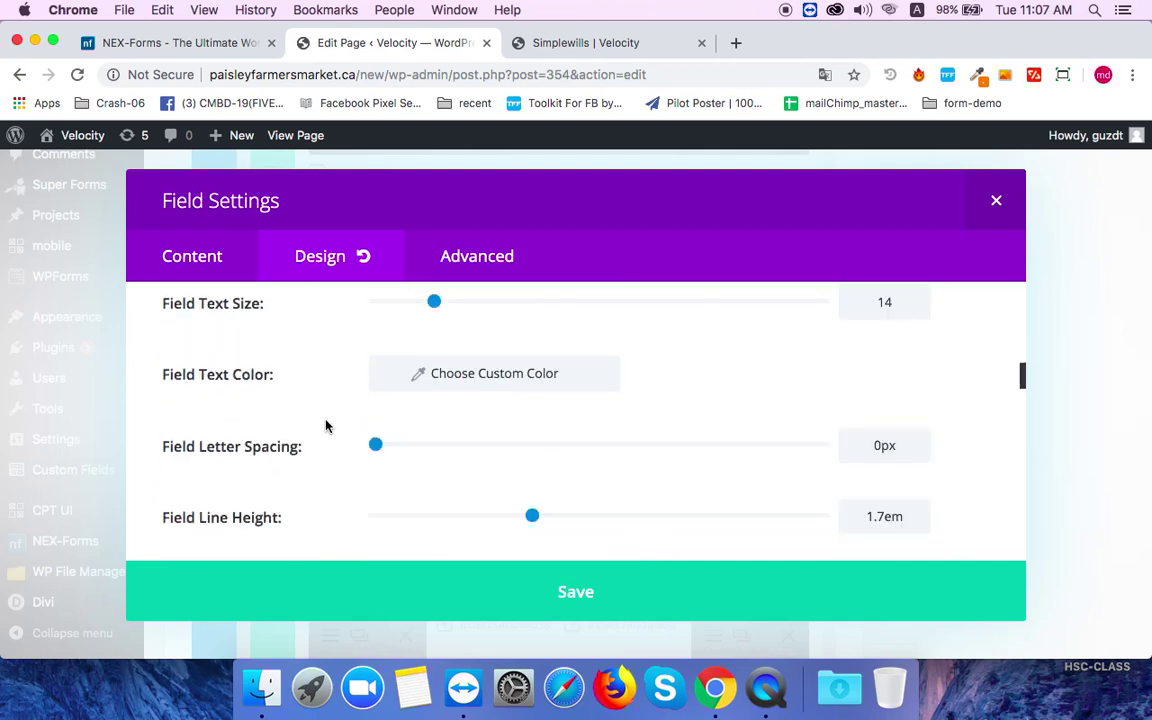
pyautogui.scroll(-10, 501, 450)
pyautogui.click(590, 605)
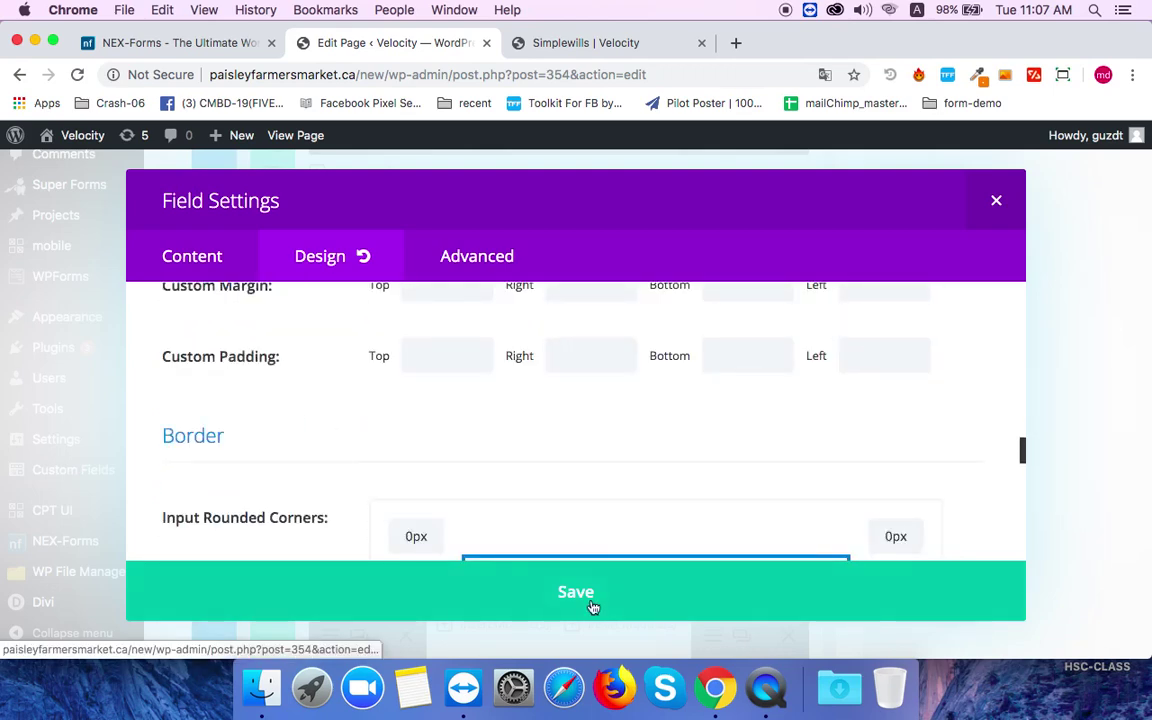
# Preview the contact form's layout in the module settings and close the preview.
pyautogui.click(581, 592)
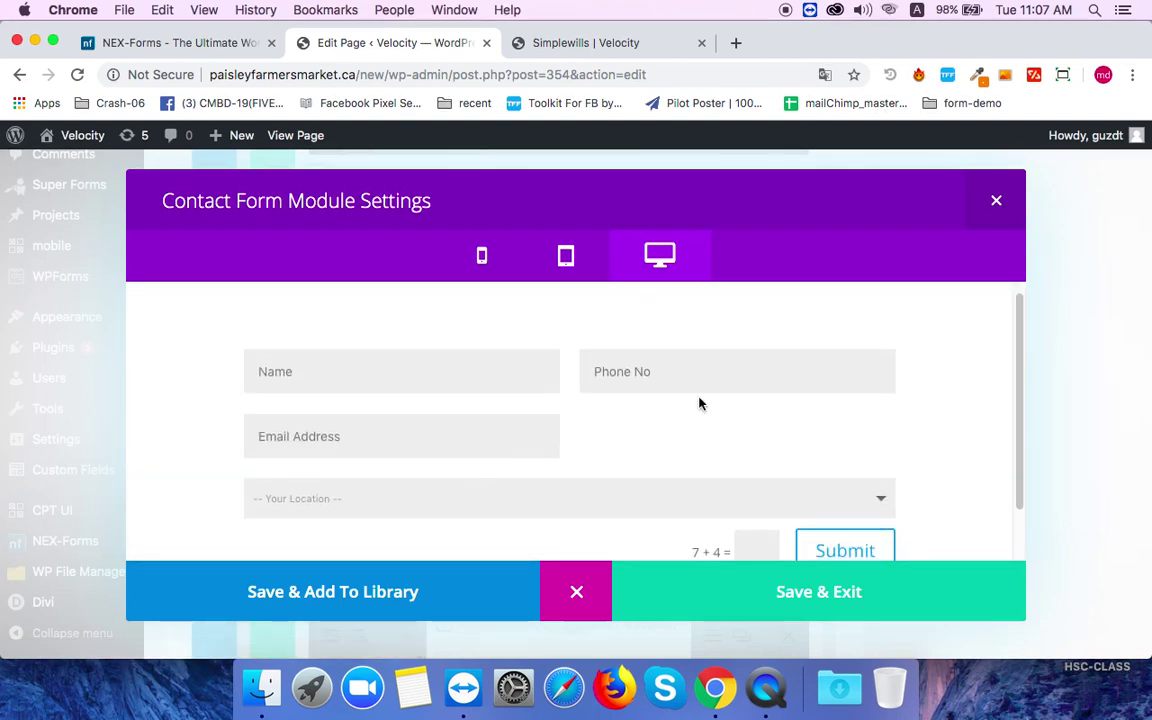
pyautogui.click(659, 371)
pyautogui.click(576, 596)
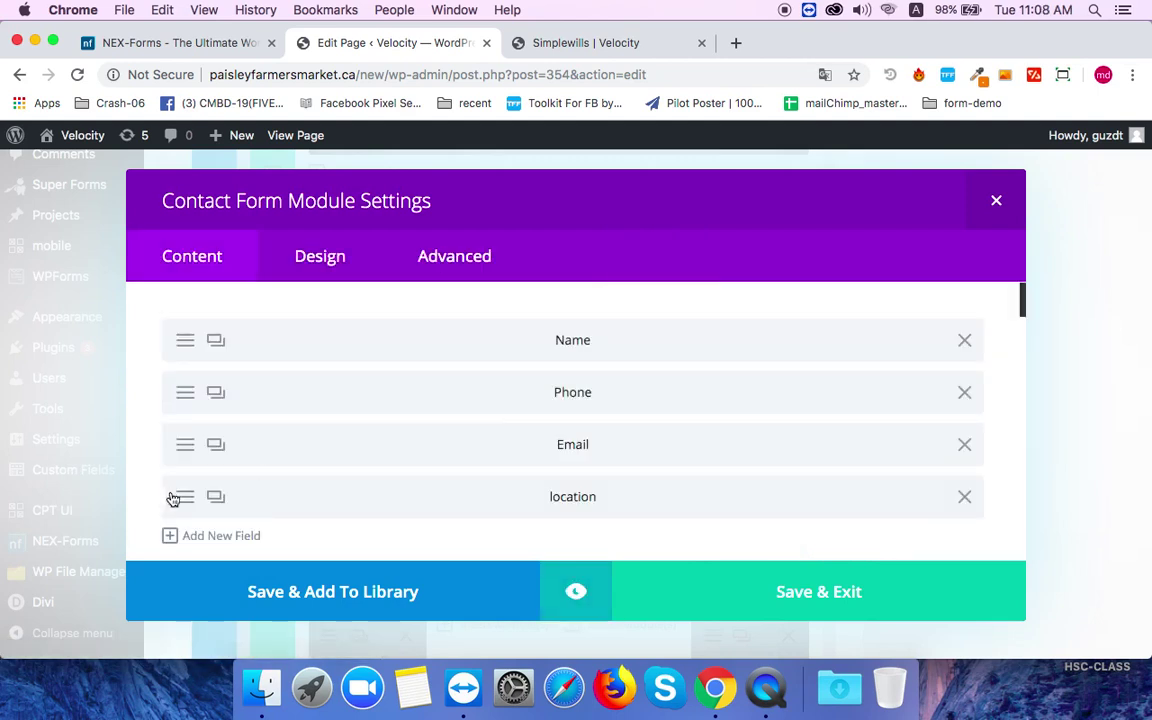
# Turn off Make Fullwidth in the location field's design settings and save the field.
pyautogui.click(180, 498)
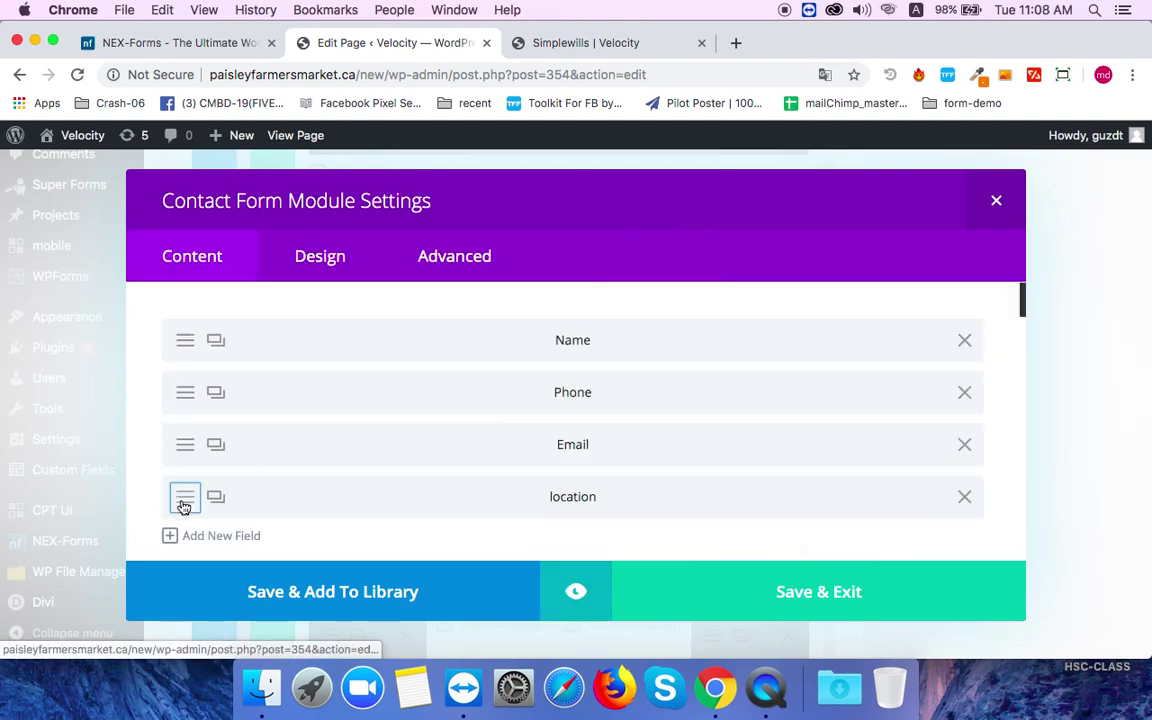
pyautogui.click(463, 484)
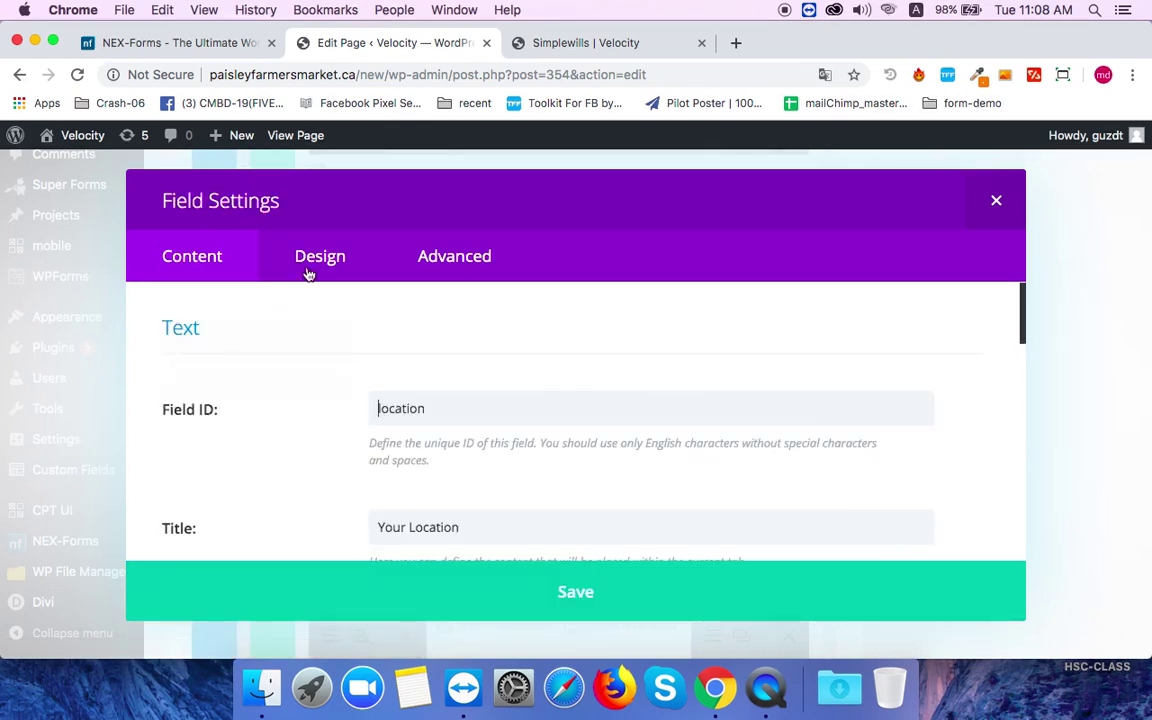
pyautogui.click(309, 262)
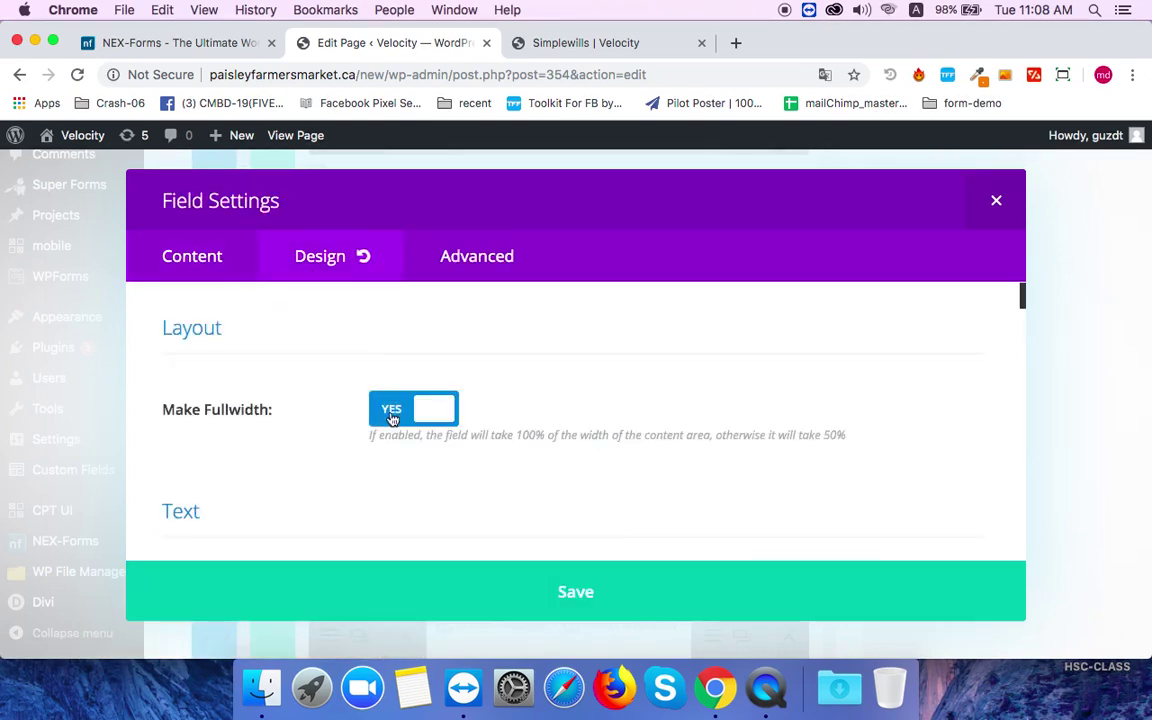
pyautogui.click(392, 418)
pyautogui.click(576, 592)
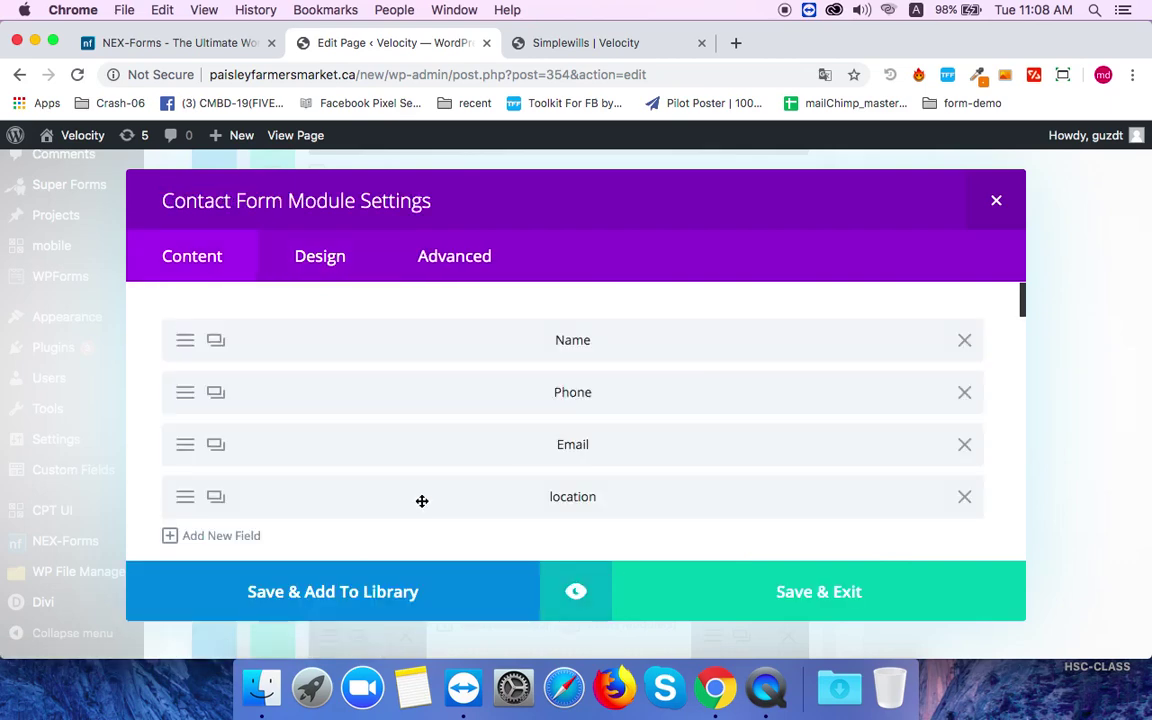
# Turn off Display Captcha in the Contact Form module's content settings.
pyautogui.scroll(-10, 262, 519)
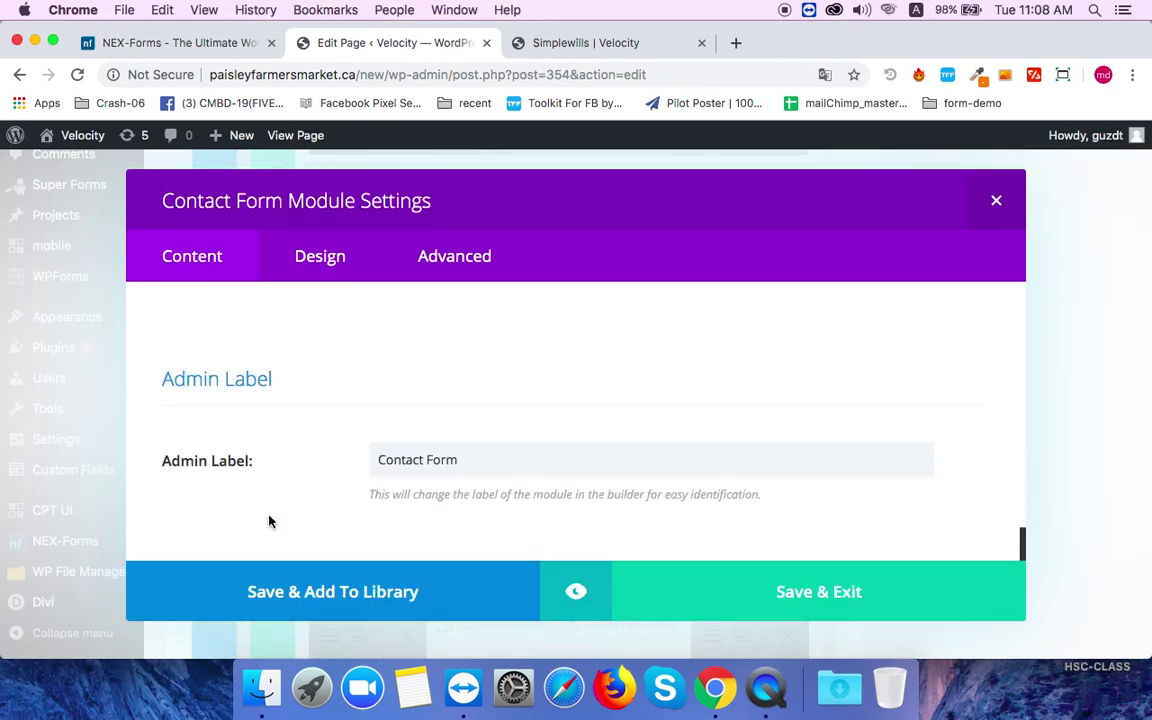
pyautogui.scroll(3, 268, 521)
pyautogui.scroll(5, 270, 522)
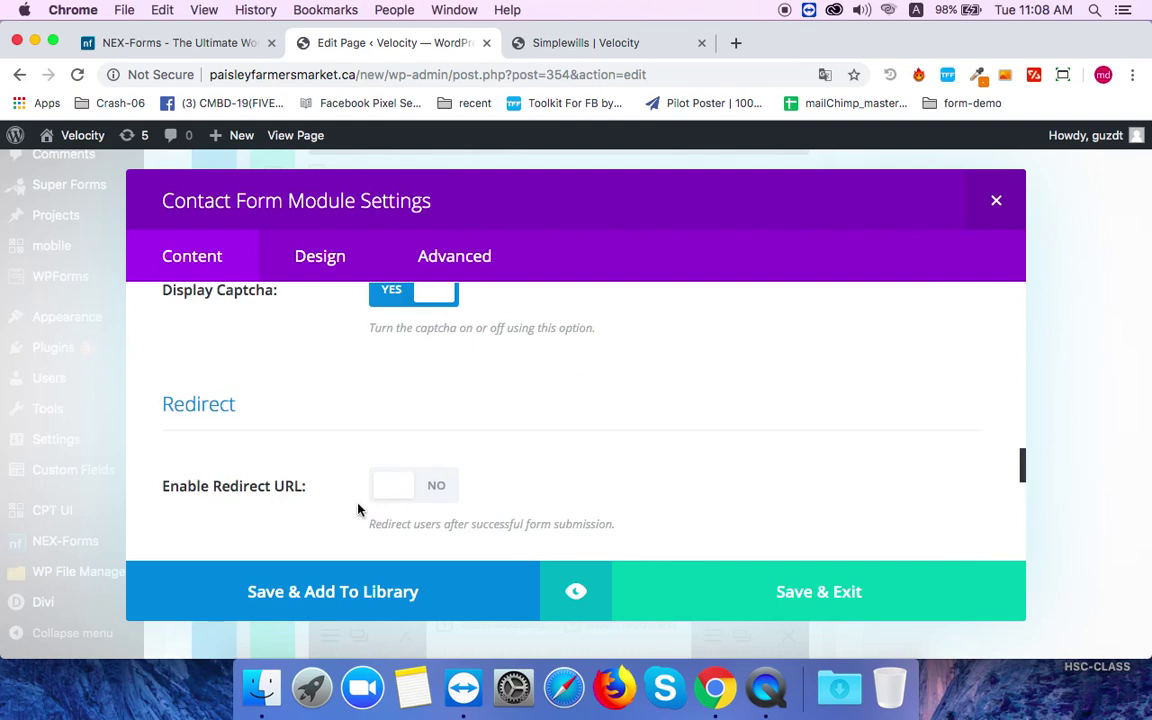
pyautogui.scroll(1, 420, 429)
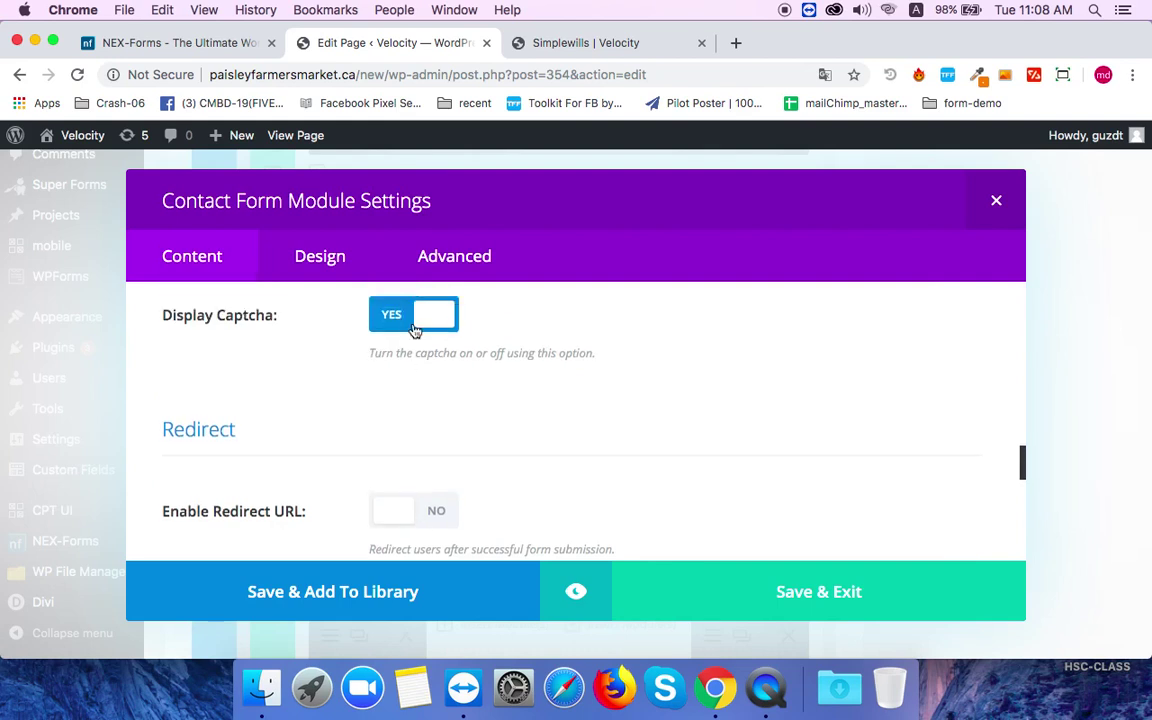
pyautogui.click(395, 314)
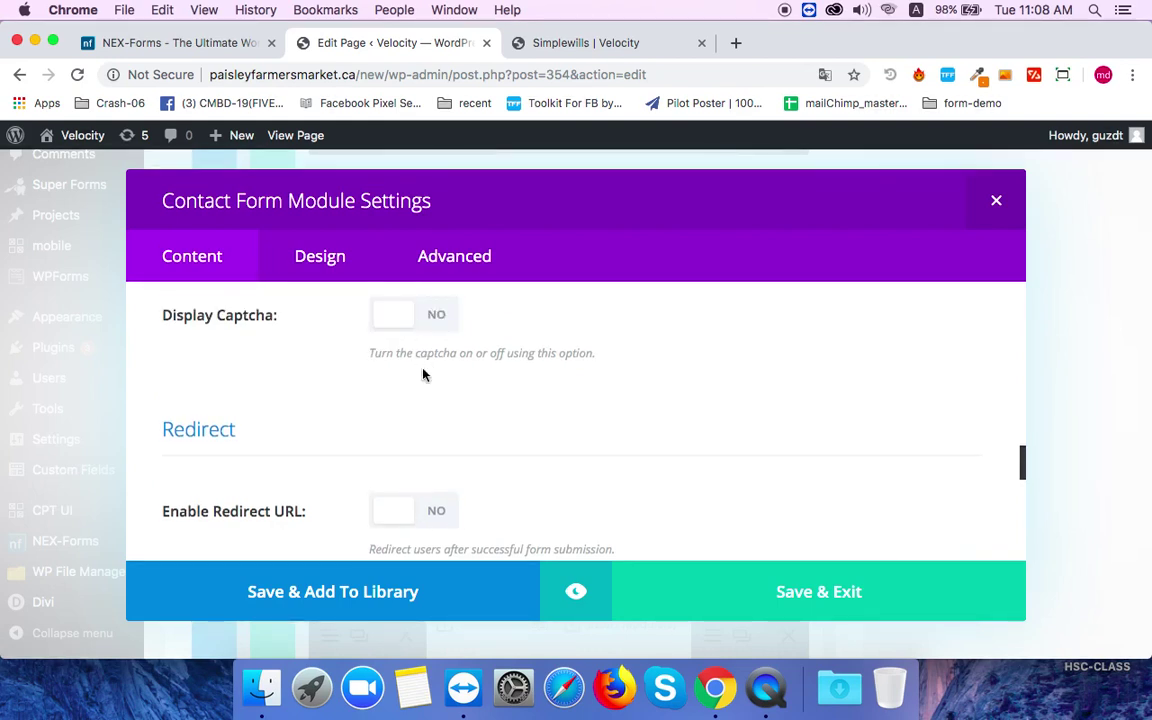
# Look through the Contact Form module's background types and switch to the background image option.
pyautogui.scroll(4, 419, 383)
pyautogui.scroll(6, 420, 383)
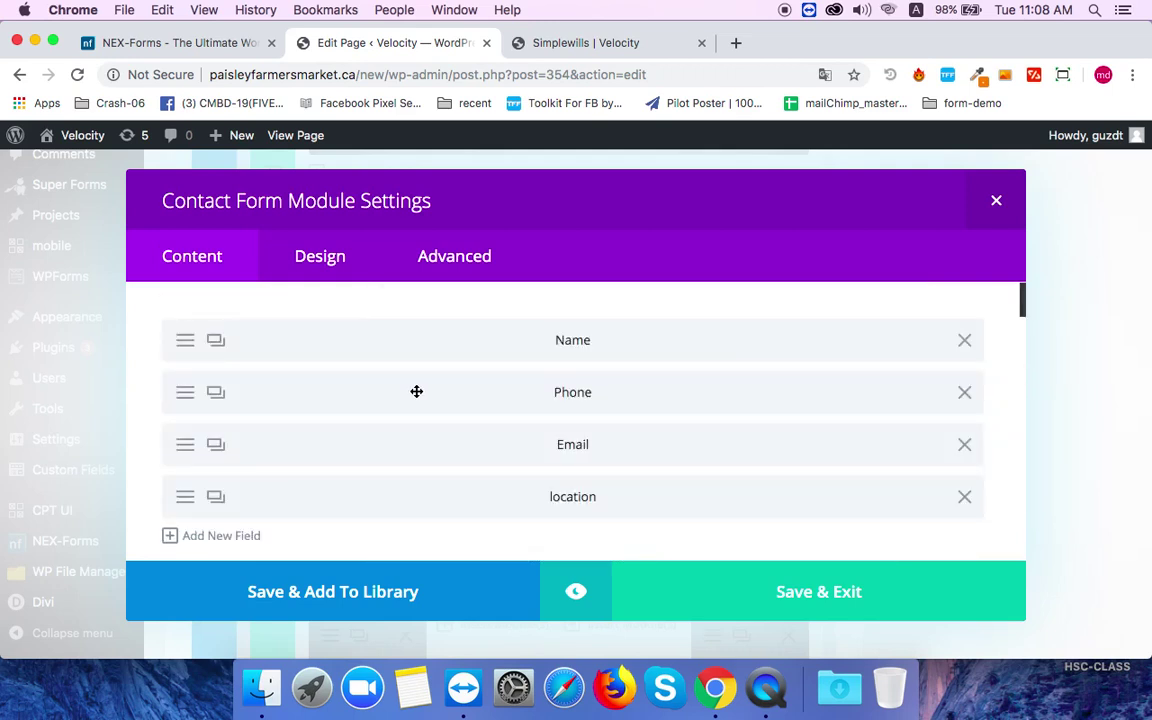
pyautogui.scroll(-10, 340, 427)
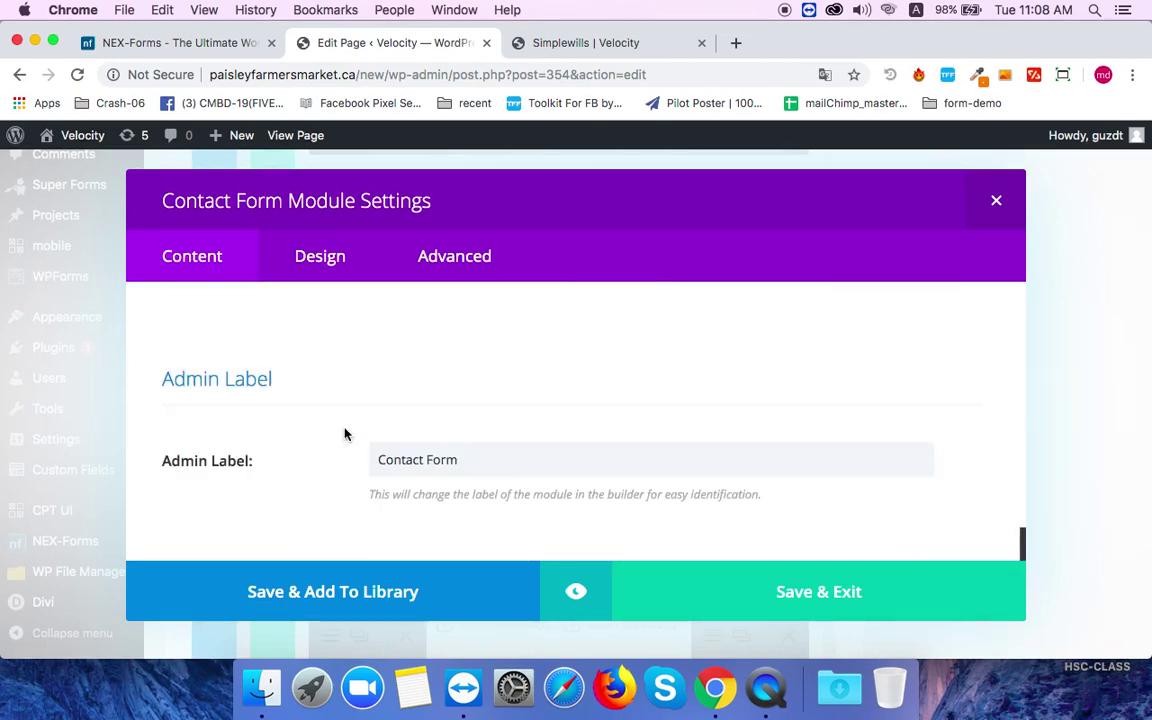
pyautogui.scroll(2, 634, 458)
pyautogui.scroll(3, 634, 458)
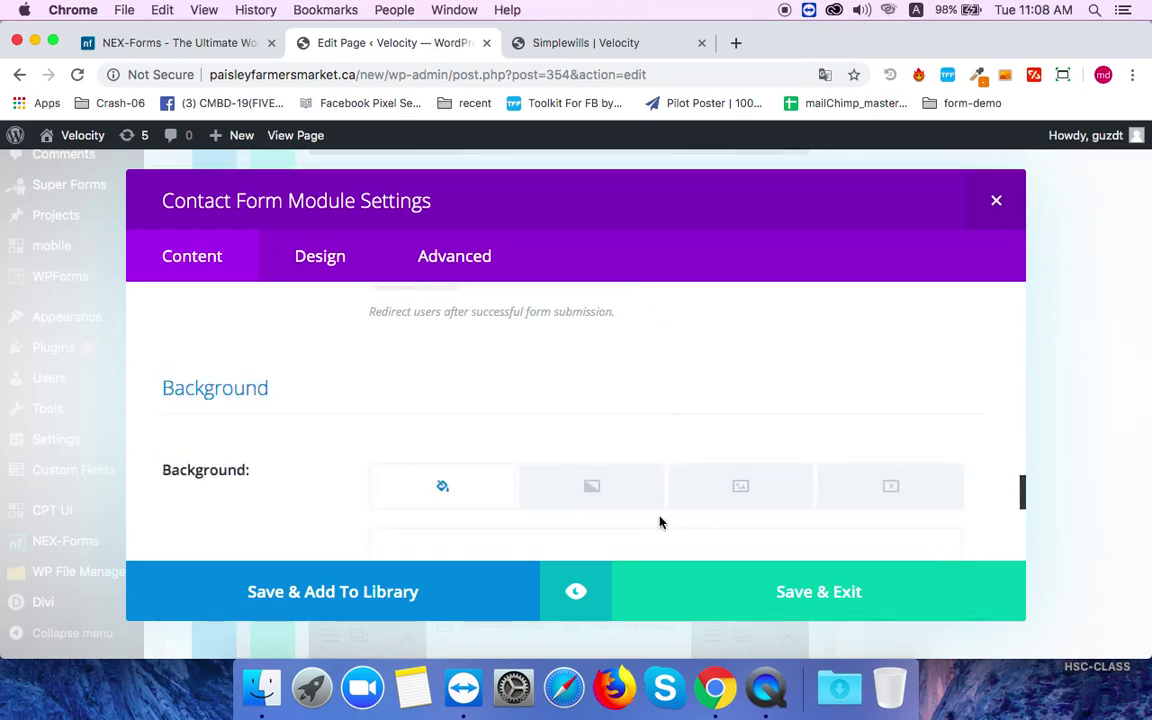
pyautogui.scroll(-1, 585, 483)
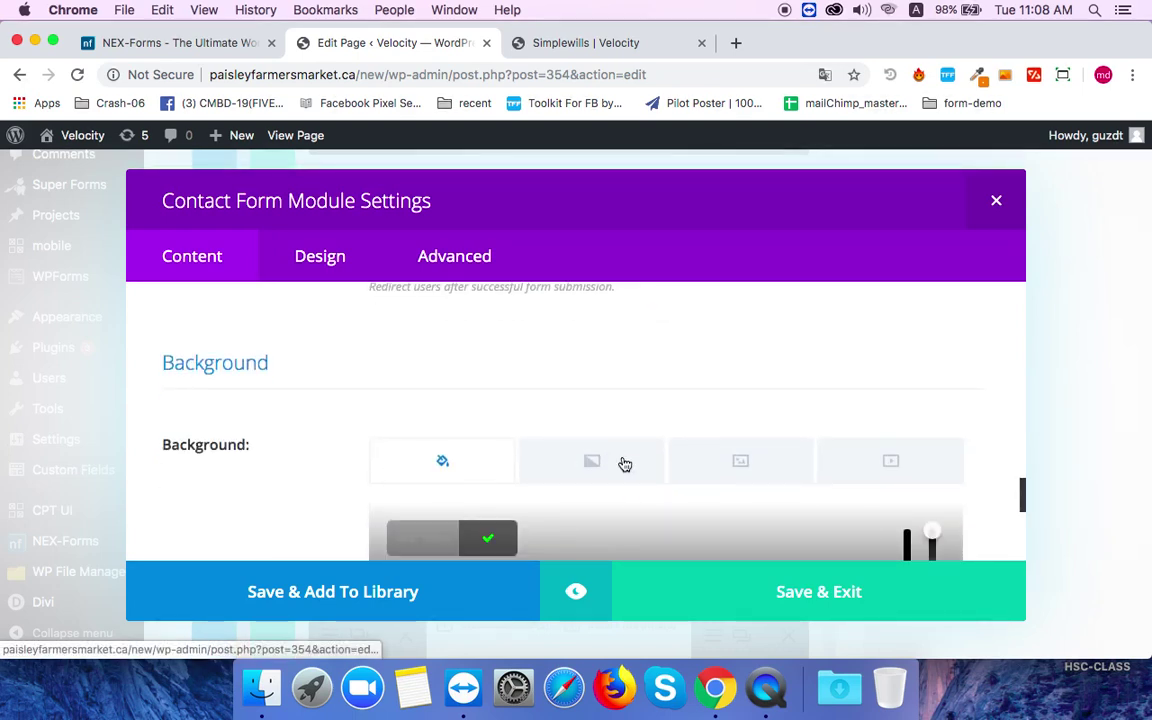
pyautogui.click(625, 470)
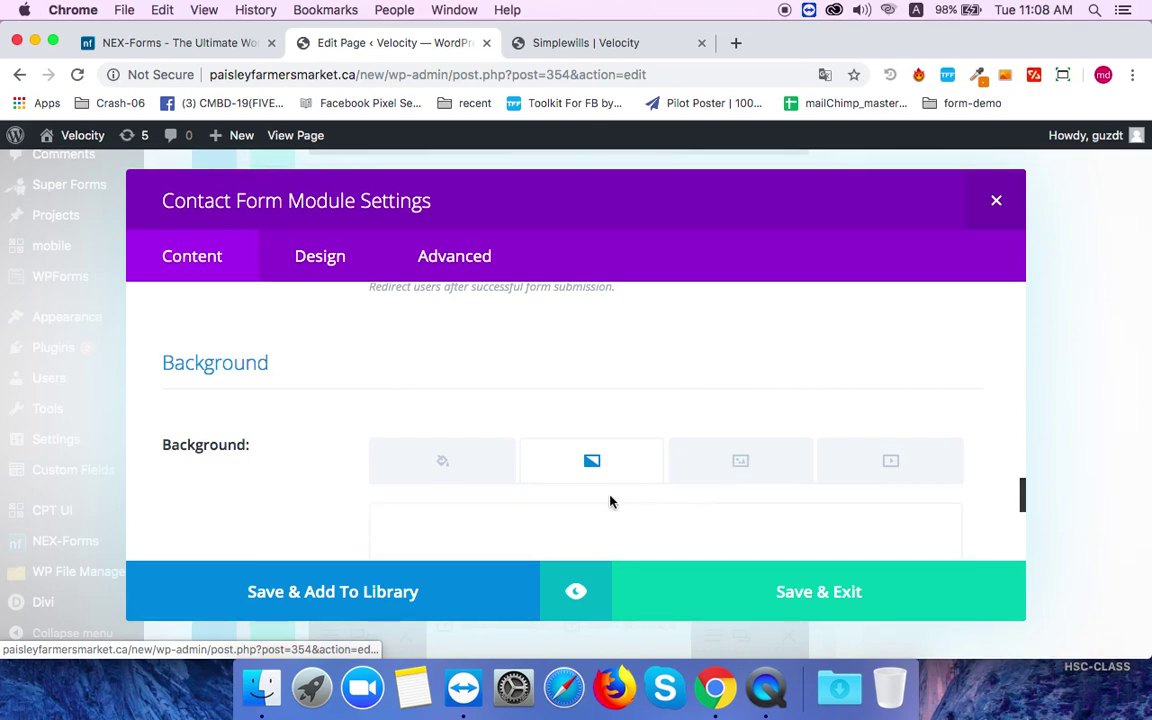
pyautogui.scroll(-3, 612, 501)
pyautogui.click(750, 386)
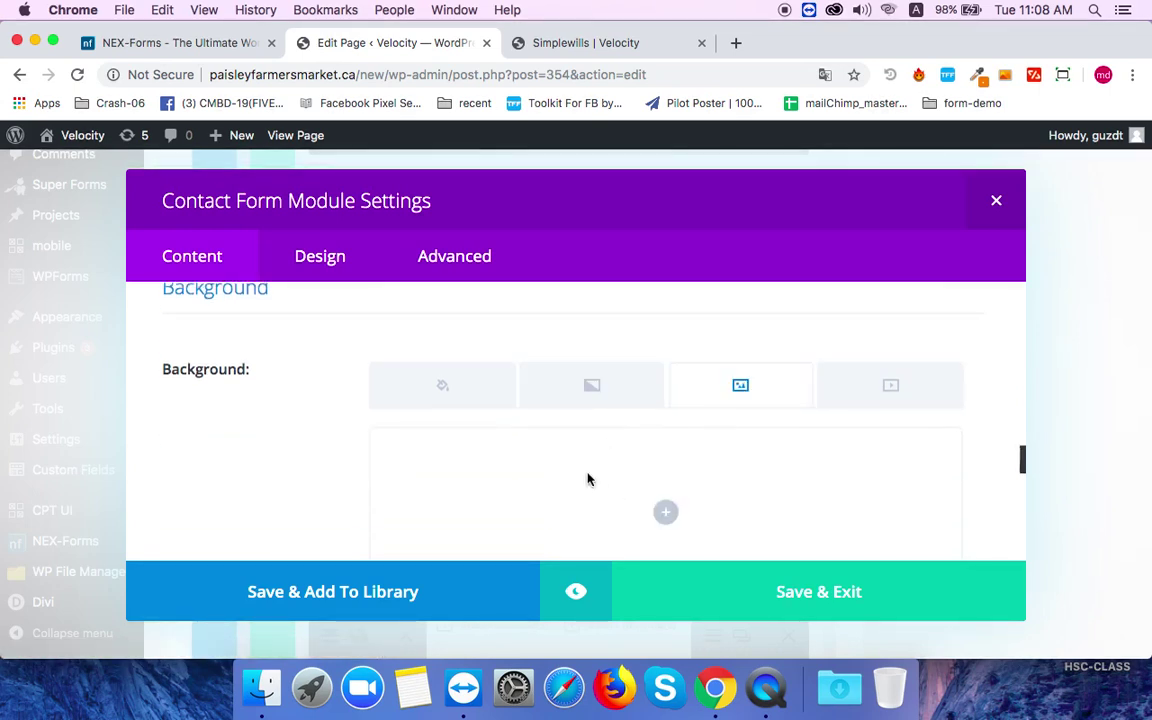
pyautogui.scroll(-1, 588, 480)
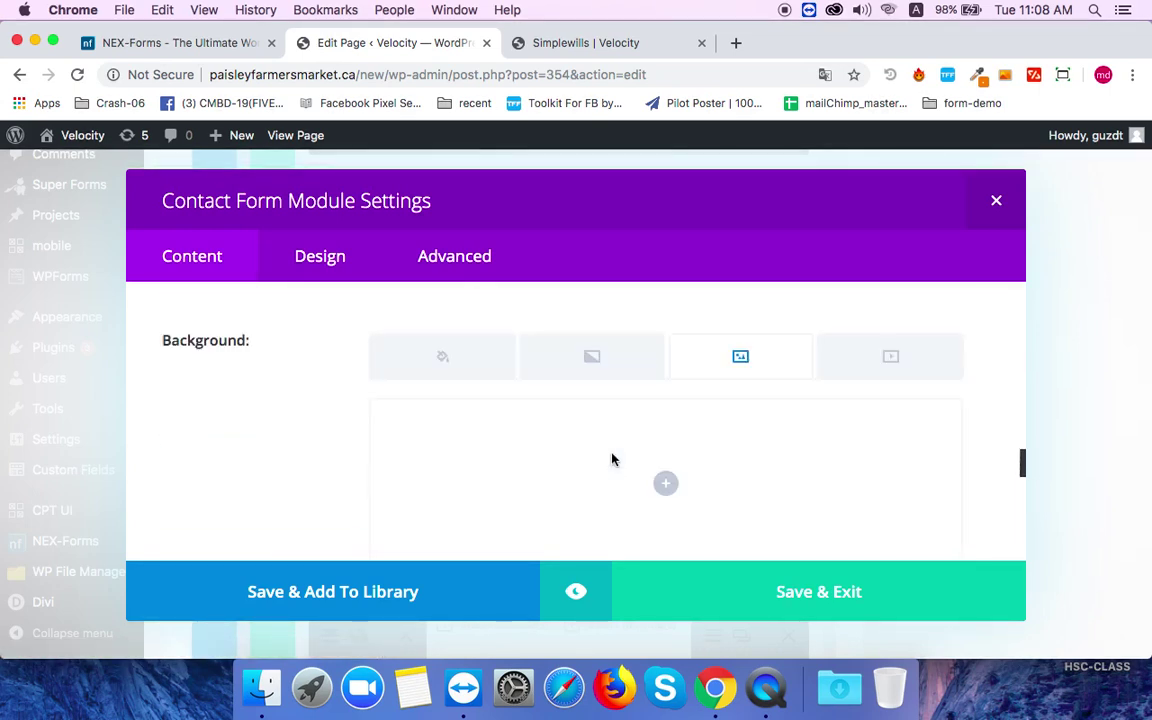
# Set the riverside city photo from the media library as the form's background image, and save and exit the module.
pyautogui.click(485, 467)
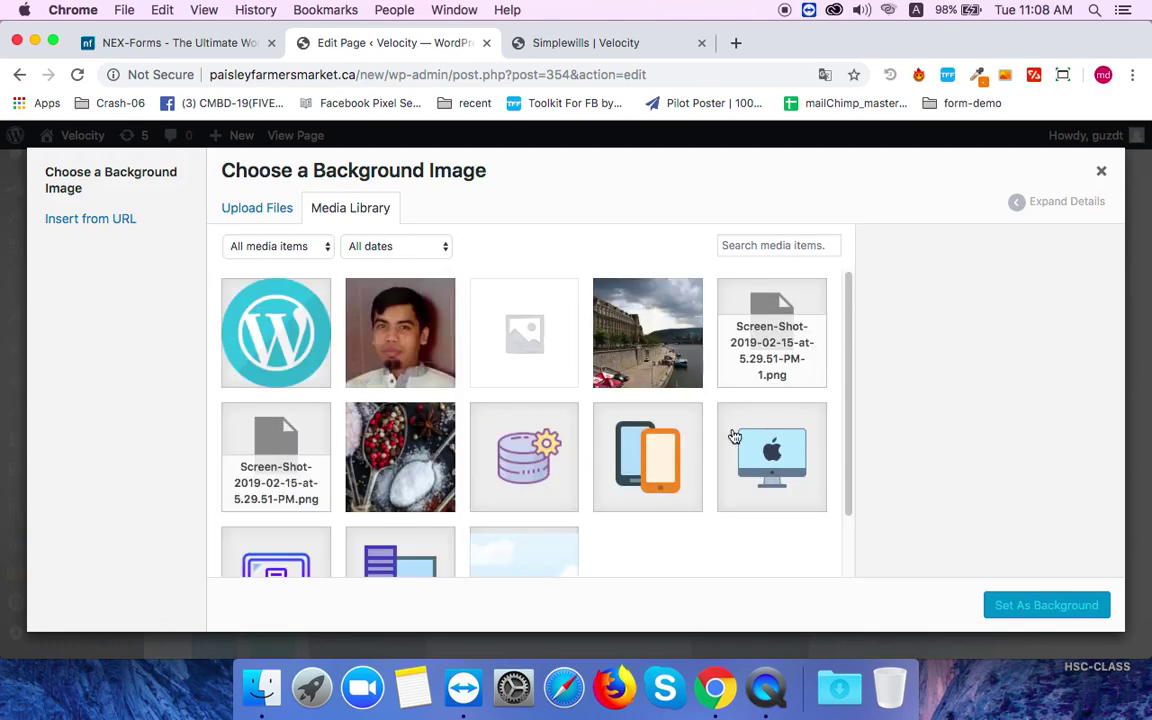
pyautogui.click(680, 370)
pyautogui.click(1066, 606)
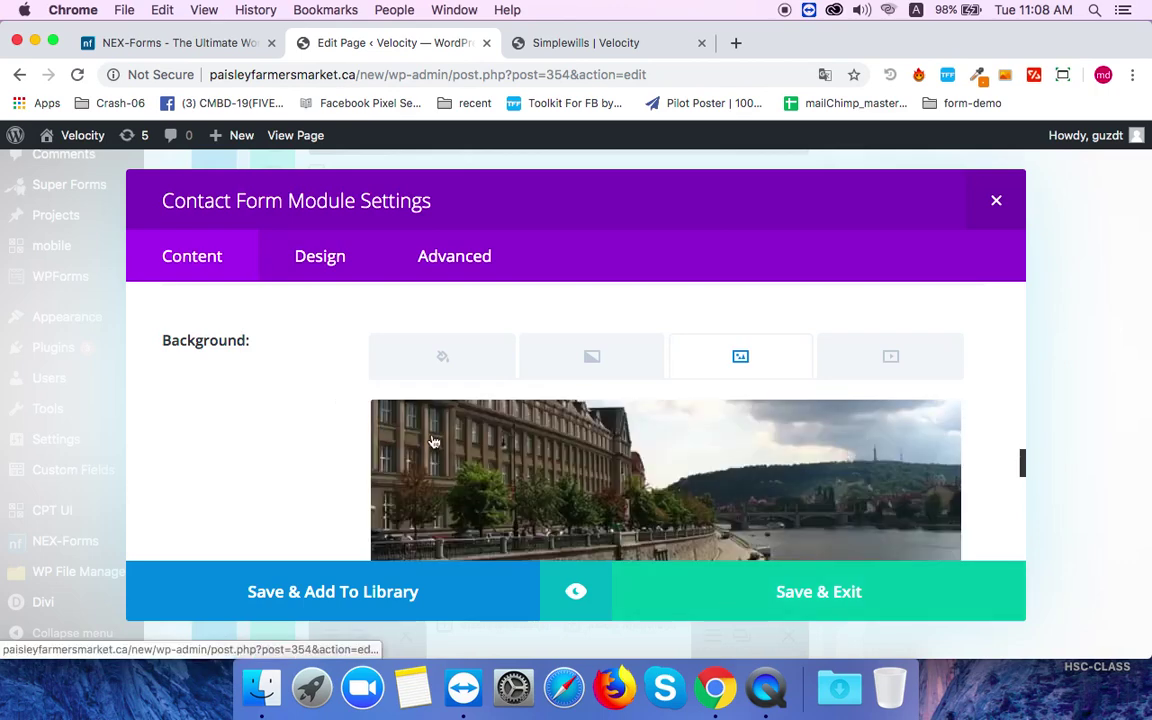
pyautogui.click(805, 590)
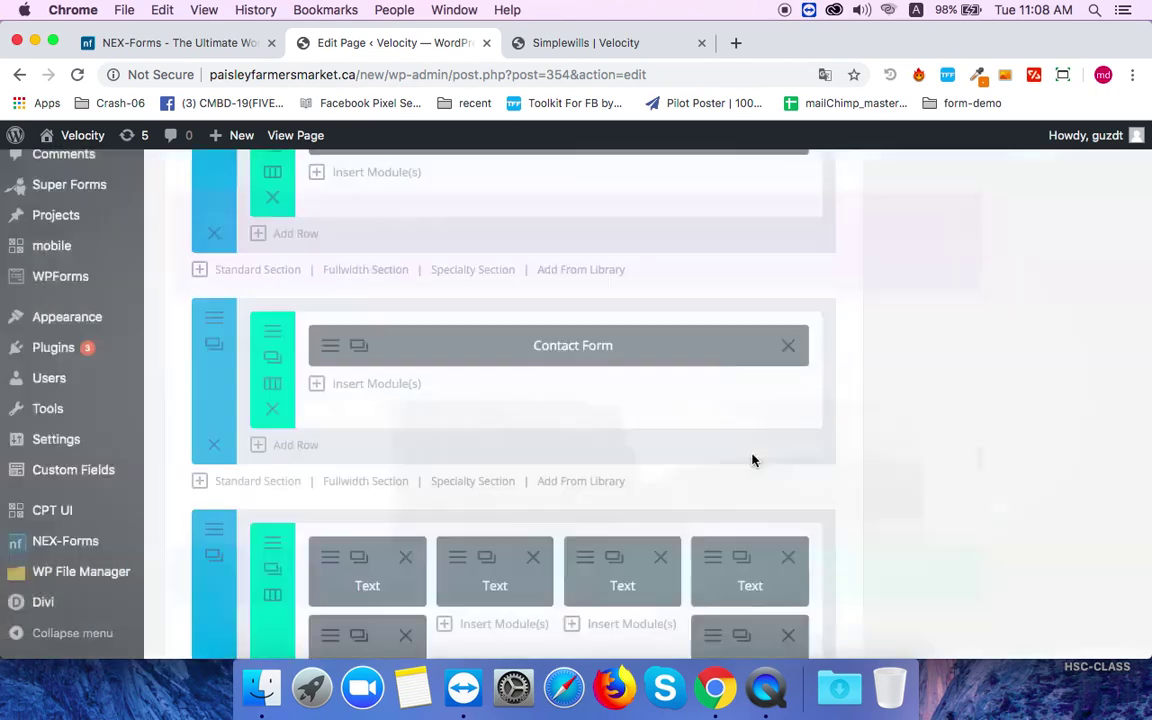
# Check the contact form on the live Simplewills page.
pyautogui.click(578, 42)
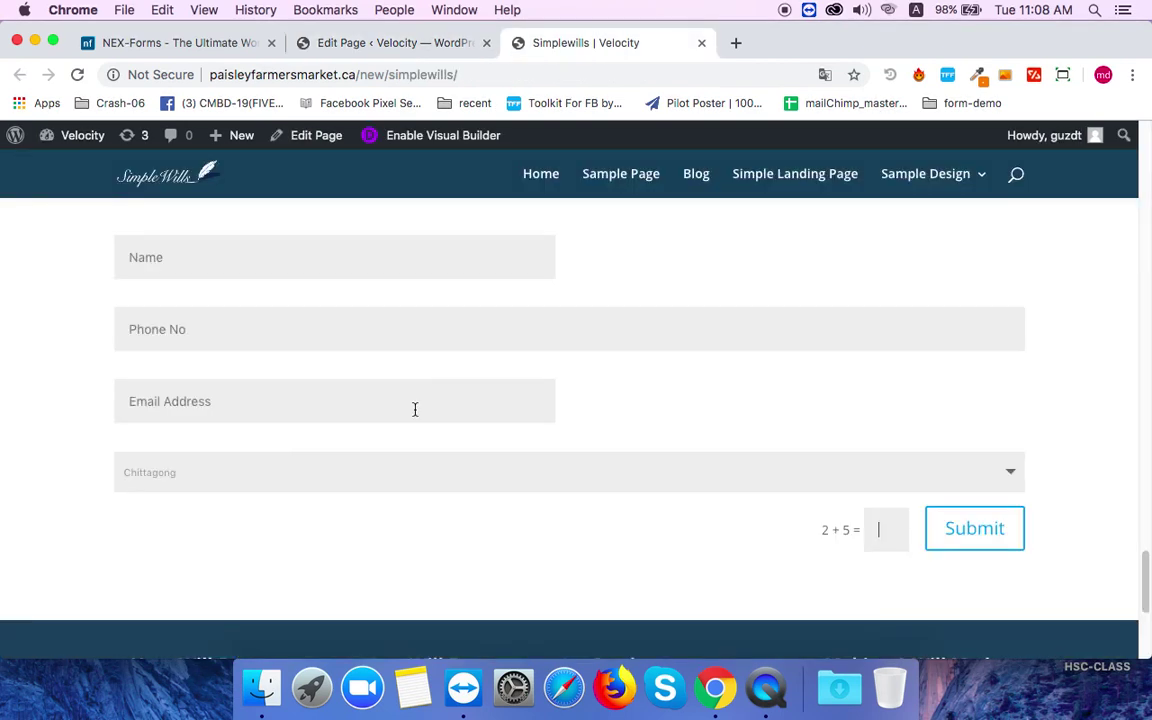
pyautogui.scroll(1, 370, 372)
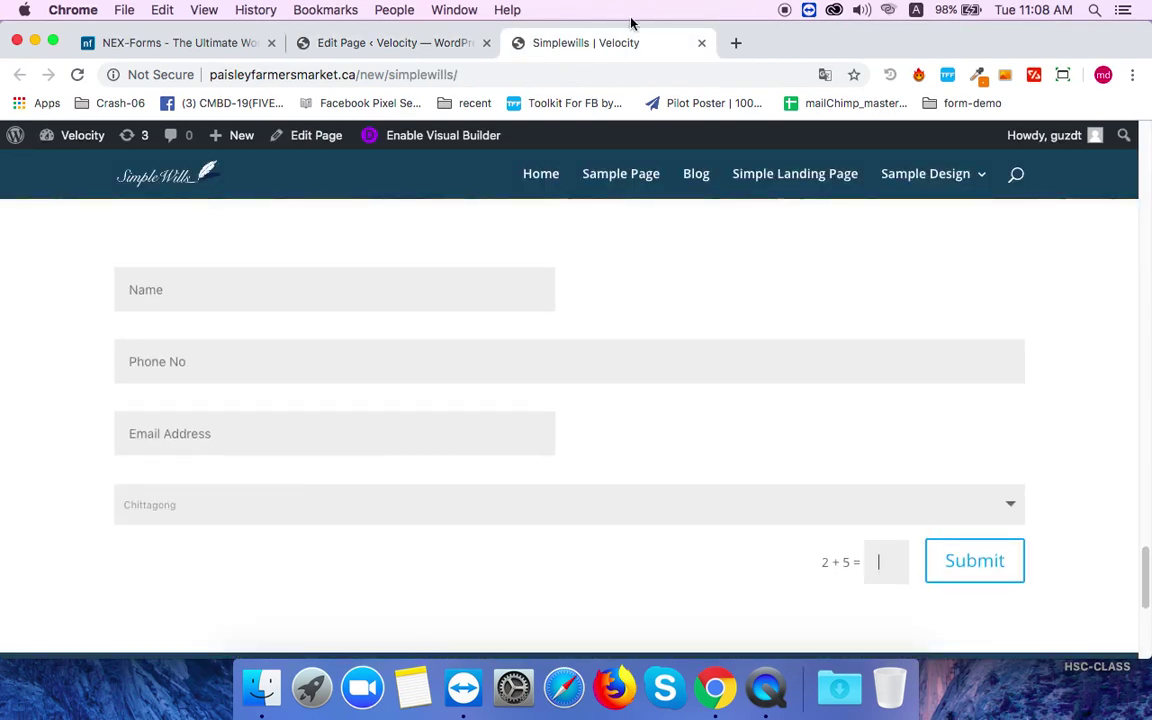
pyautogui.click(414, 43)
pyautogui.click(586, 43)
# Return to the page editor and update the Simplewills page with the contact form changes.
pyautogui.click(367, 40)
pyautogui.scroll(15, 804, 577)
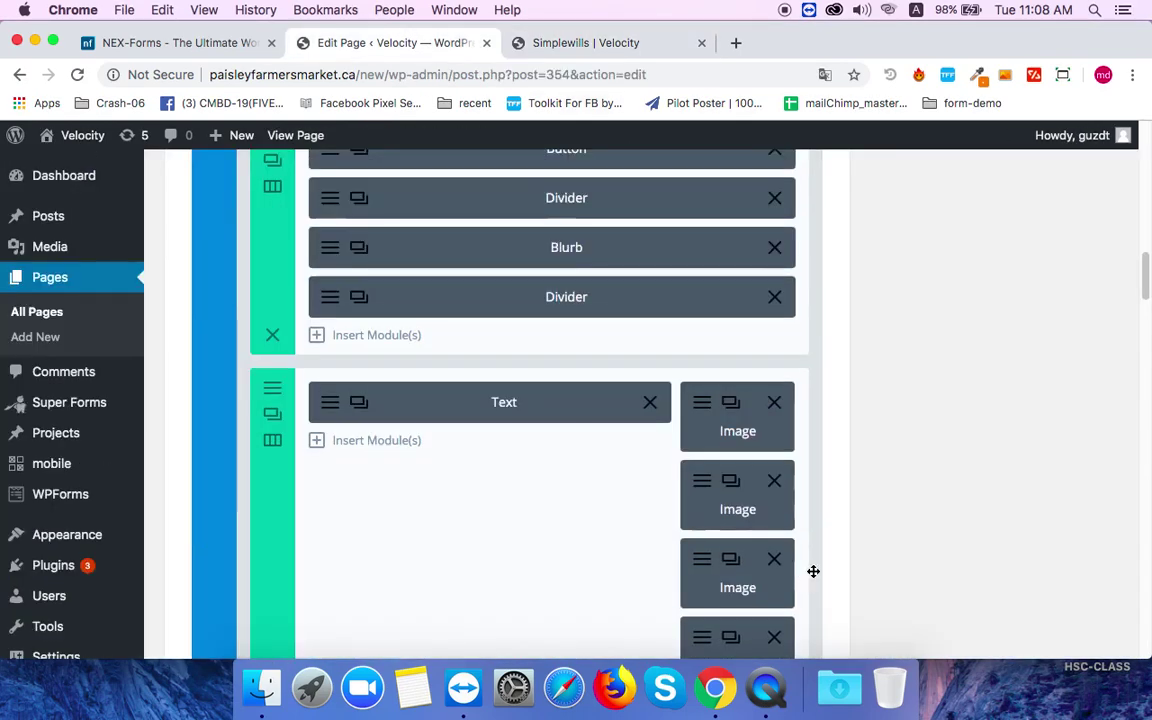
pyautogui.click(1078, 398)
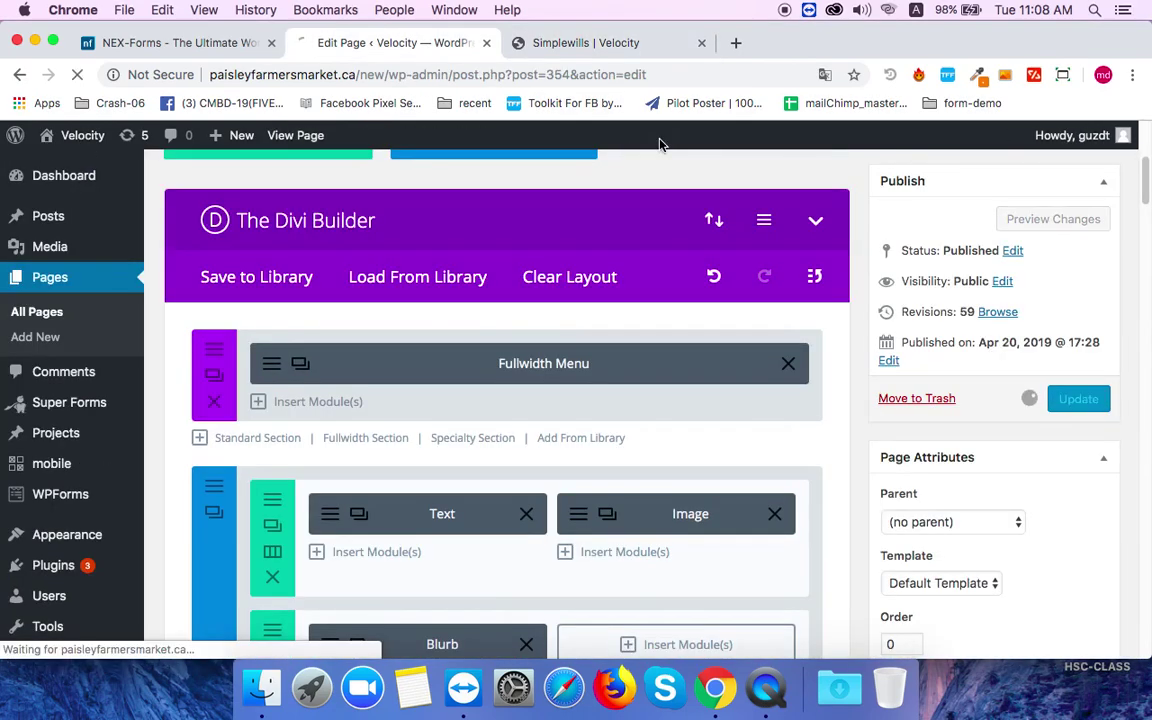
# Switch to the live Simplewills page and reload it to load the updated contact form.
pyautogui.click(537, 40)
pyautogui.rightClick(441, 224)
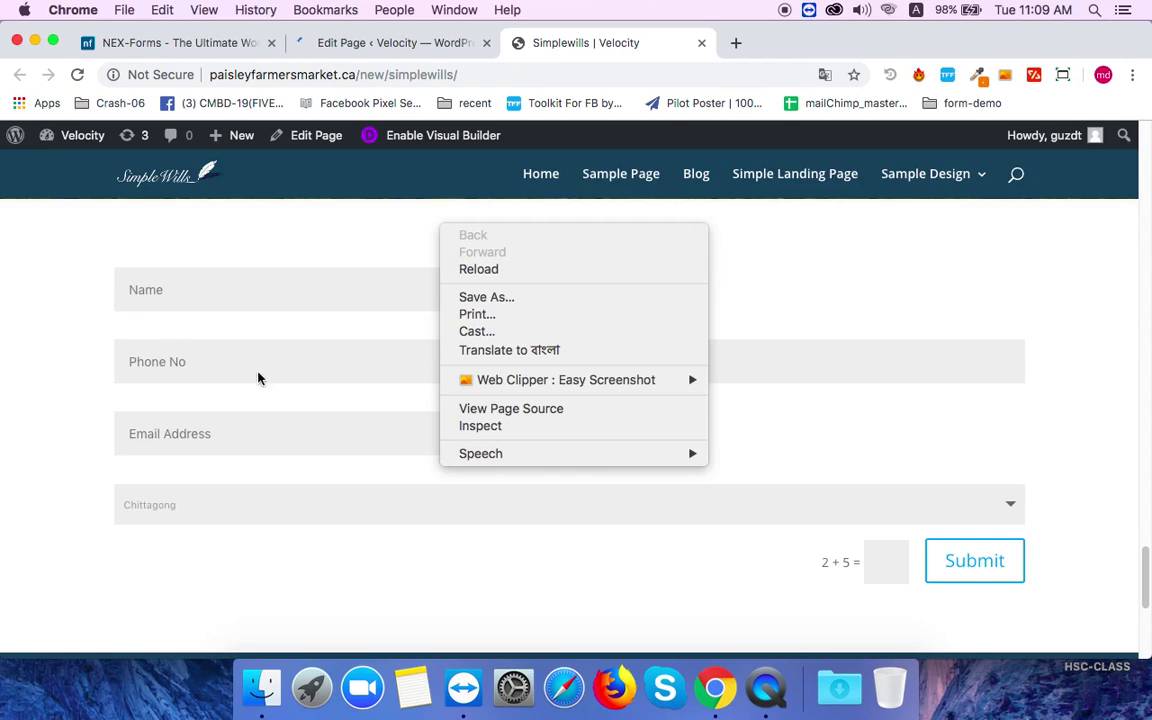
pyautogui.click(20, 308)
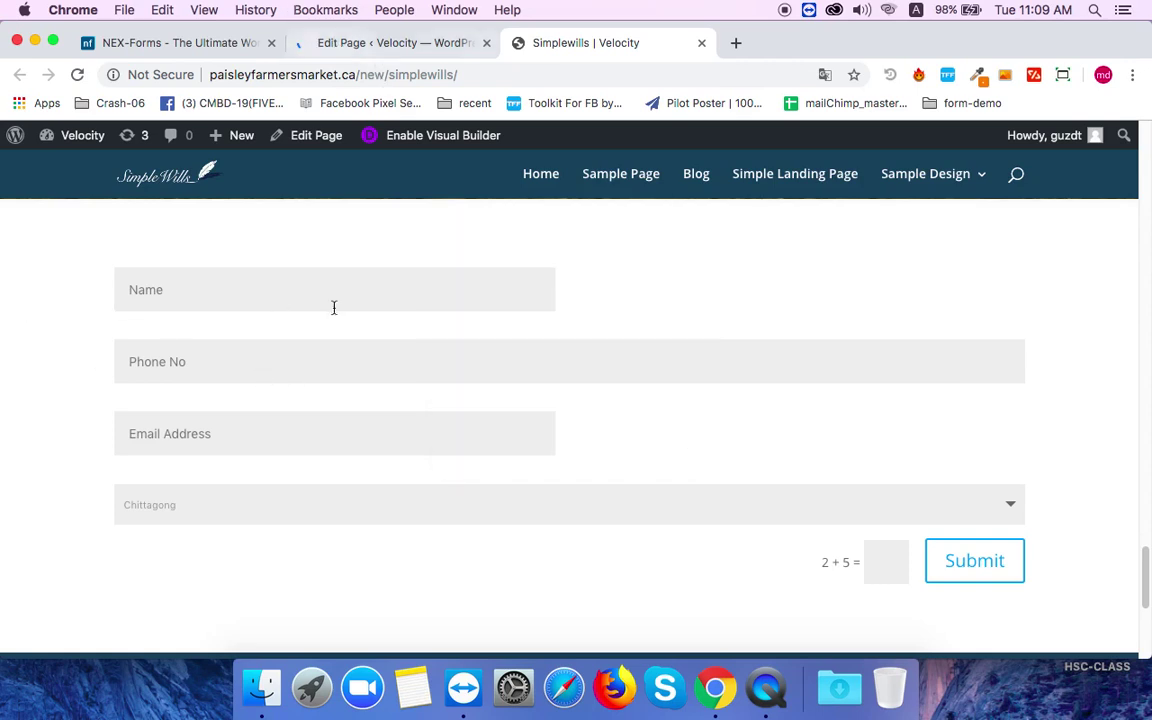
pyautogui.scroll(2, 330, 320)
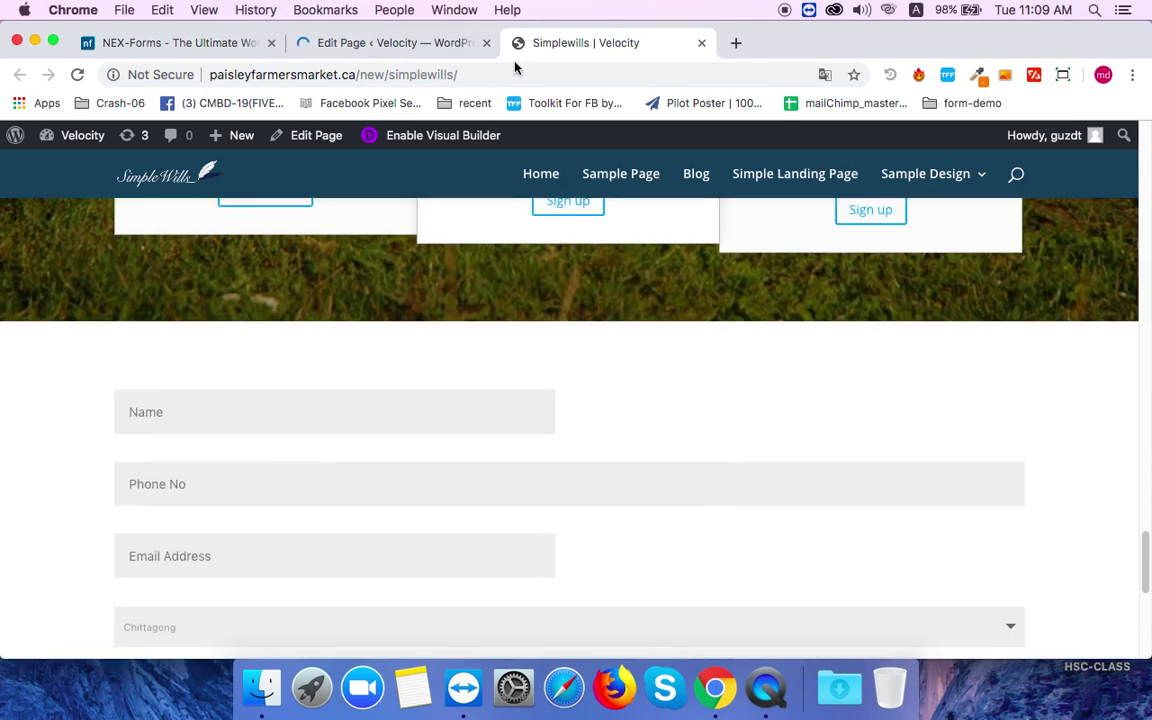
pyautogui.click(497, 40)
pyautogui.click(518, 42)
pyautogui.rightClick(320, 328)
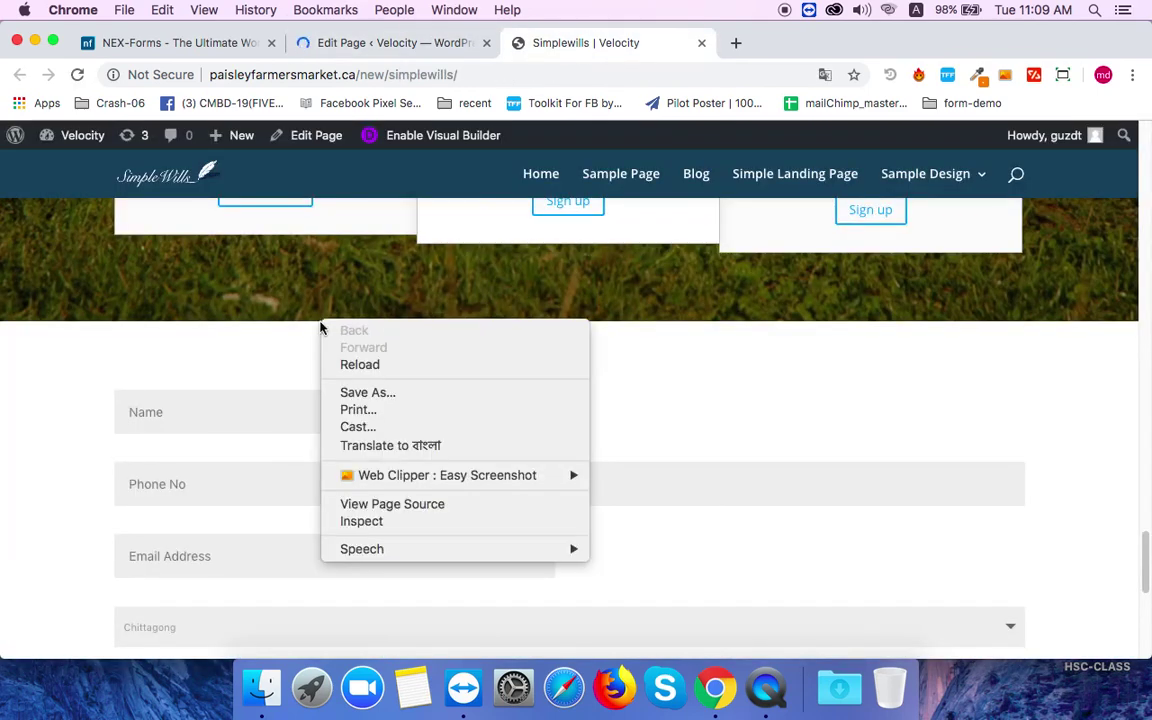
pyautogui.click(393, 364)
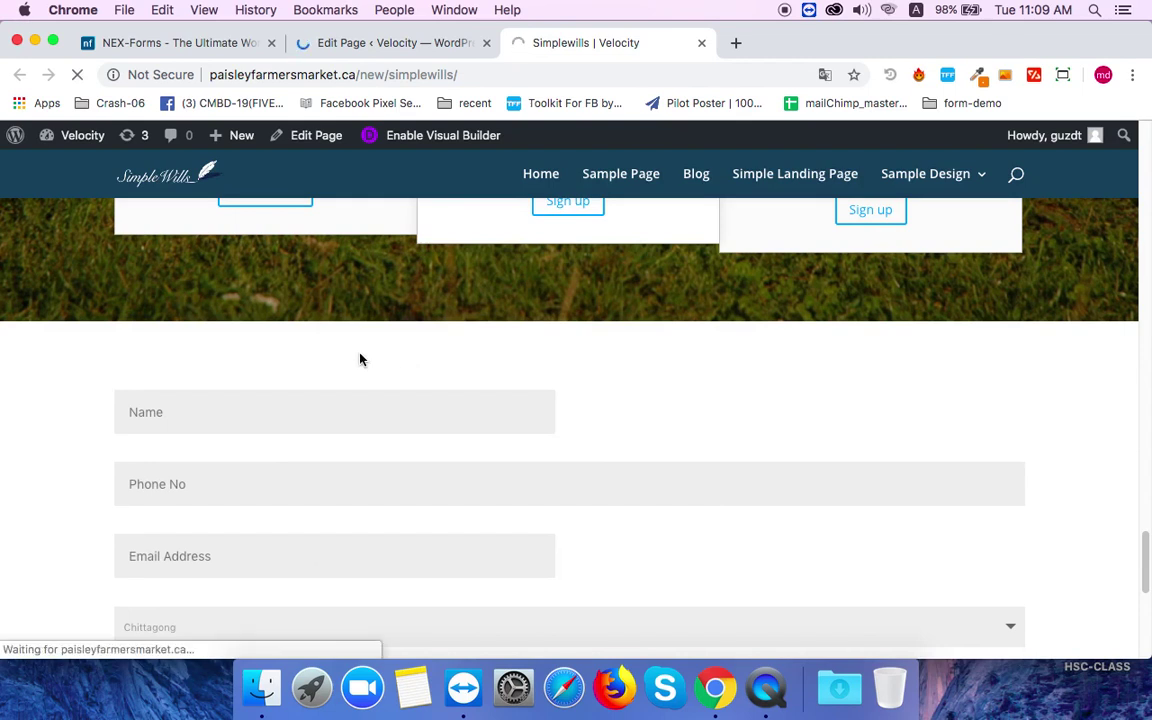
# Examine the reloaded form's field layout, background image and location options on the live page, and return to the page editor.
pyautogui.click(402, 42)
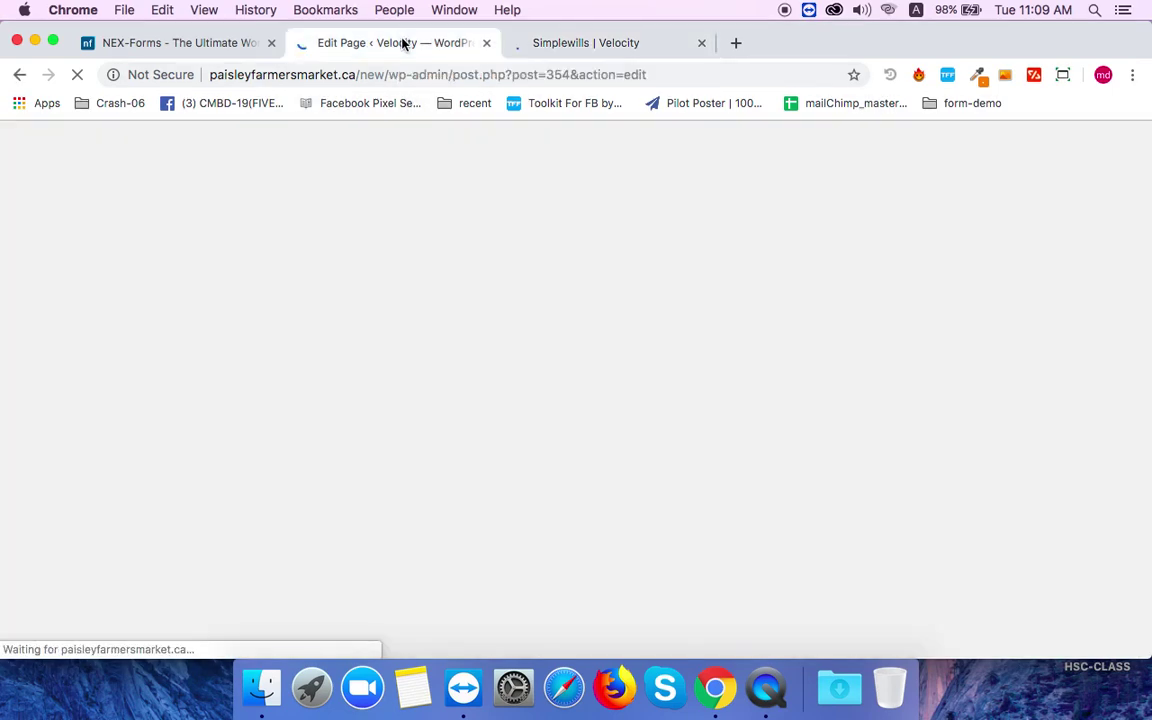
pyautogui.click(526, 44)
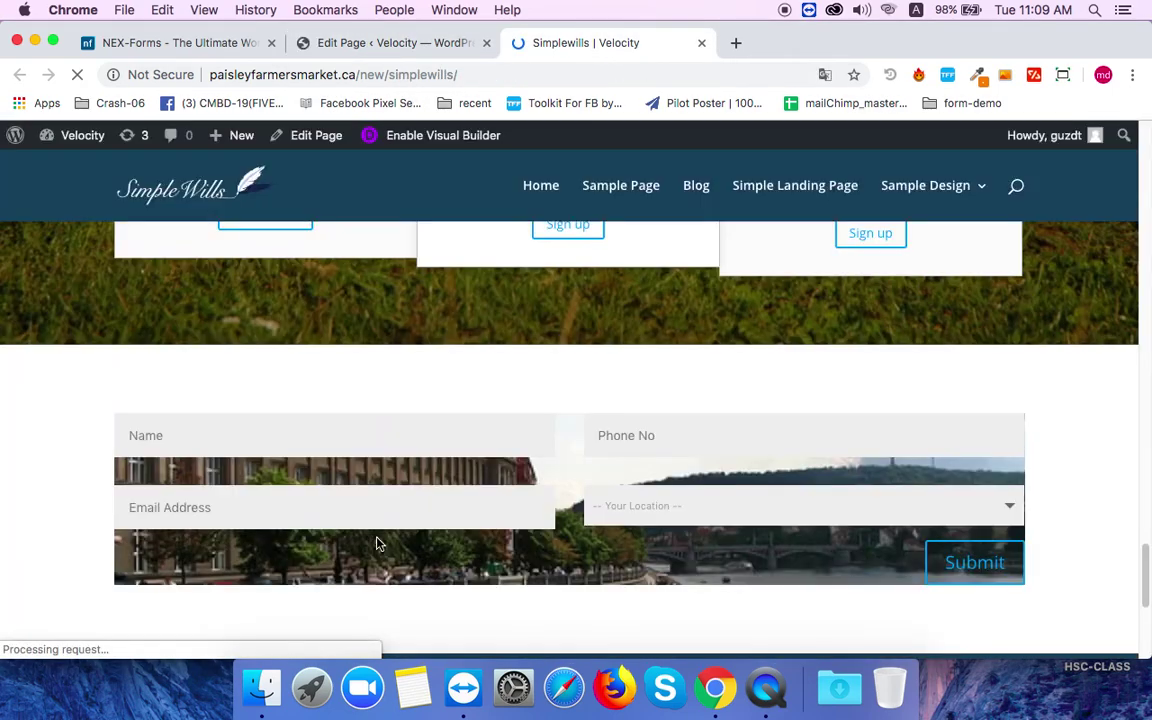
pyautogui.scroll(-2, 376, 544)
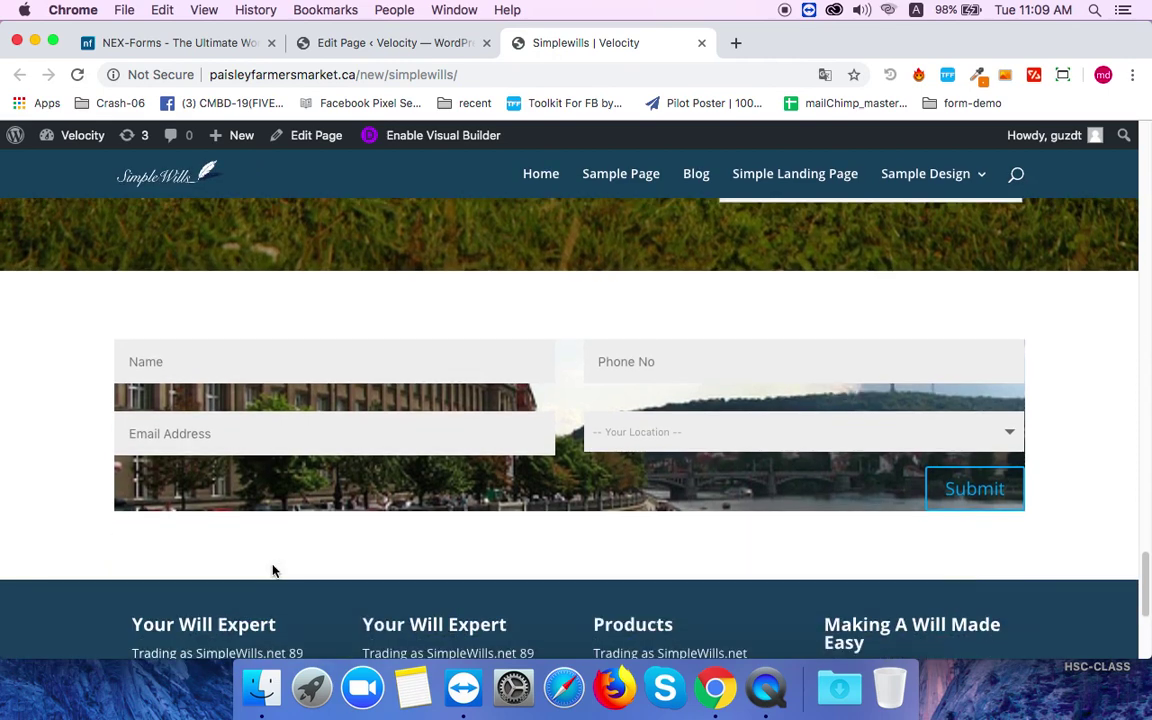
pyautogui.scroll(1, 273, 571)
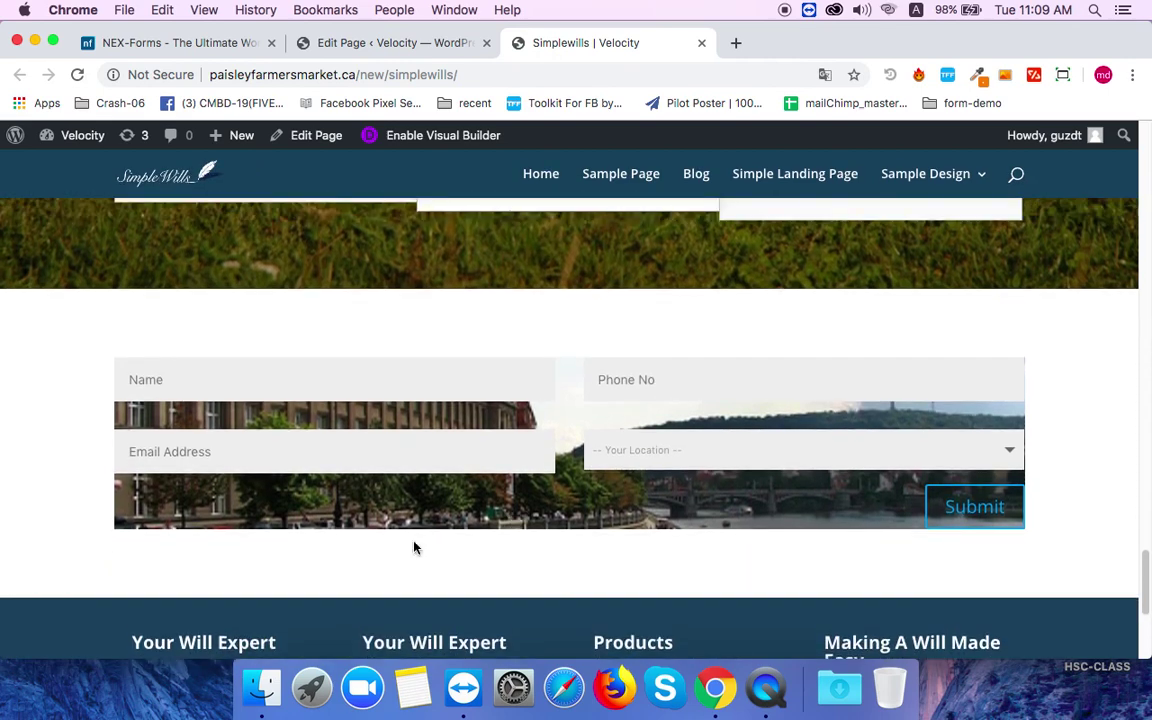
pyautogui.scroll(1, 415, 547)
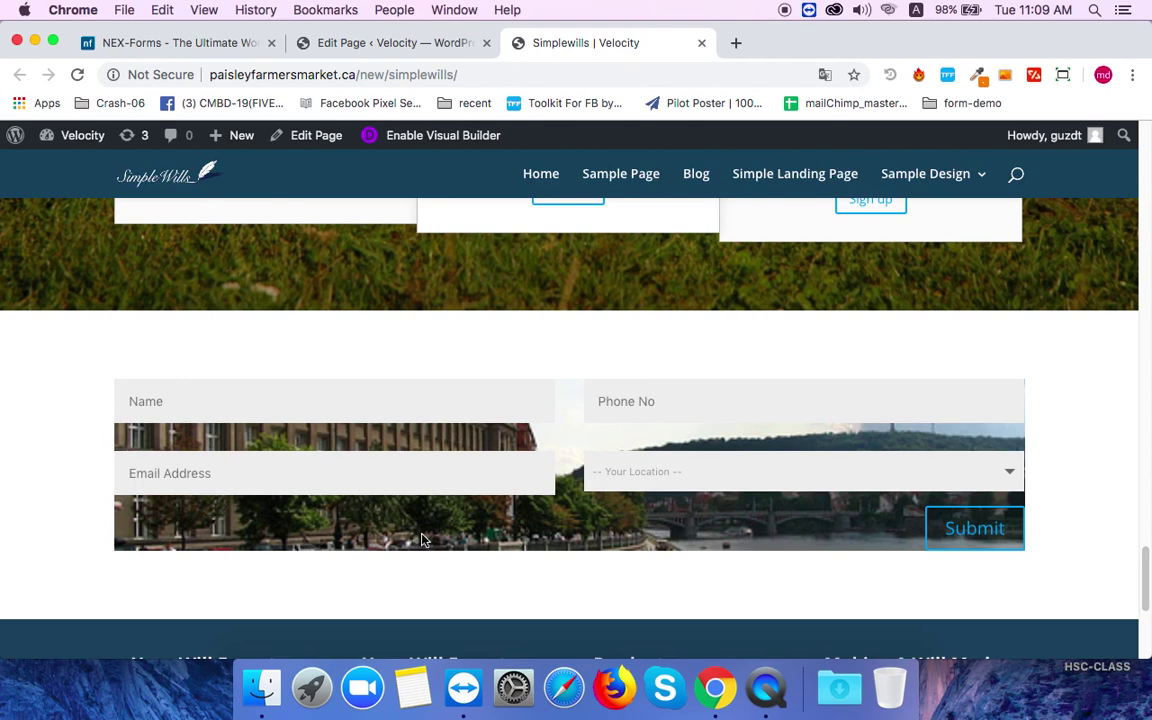
pyautogui.scroll(1, 422, 540)
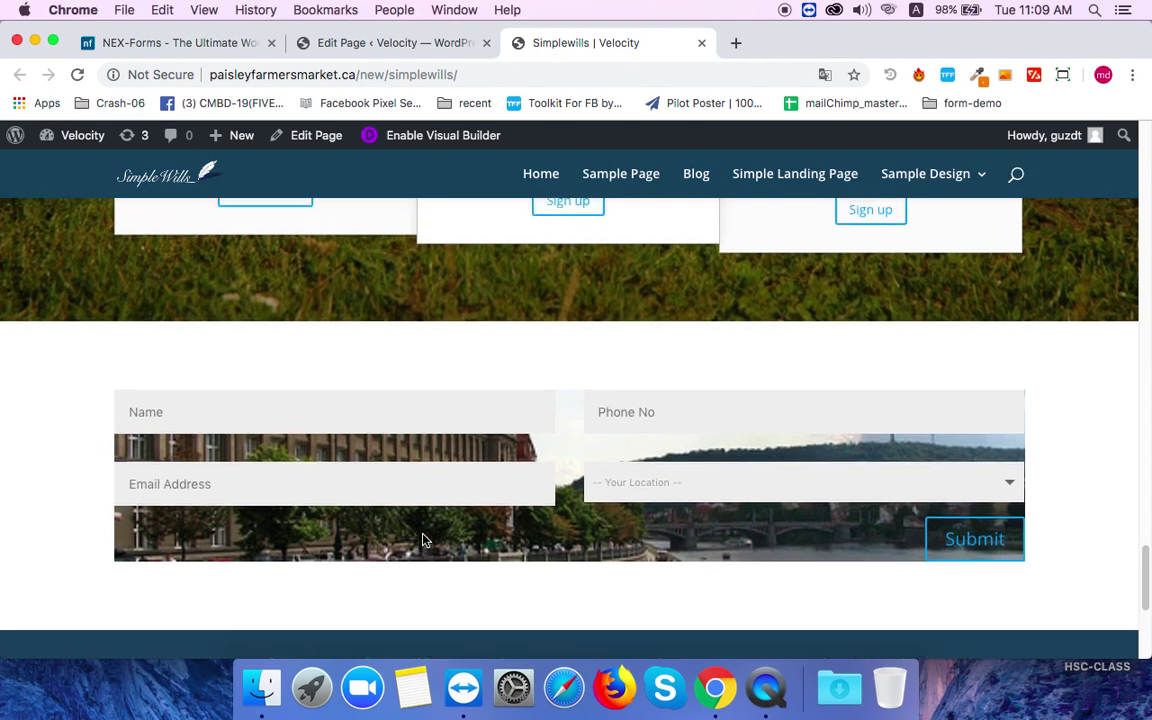
pyautogui.click(979, 490)
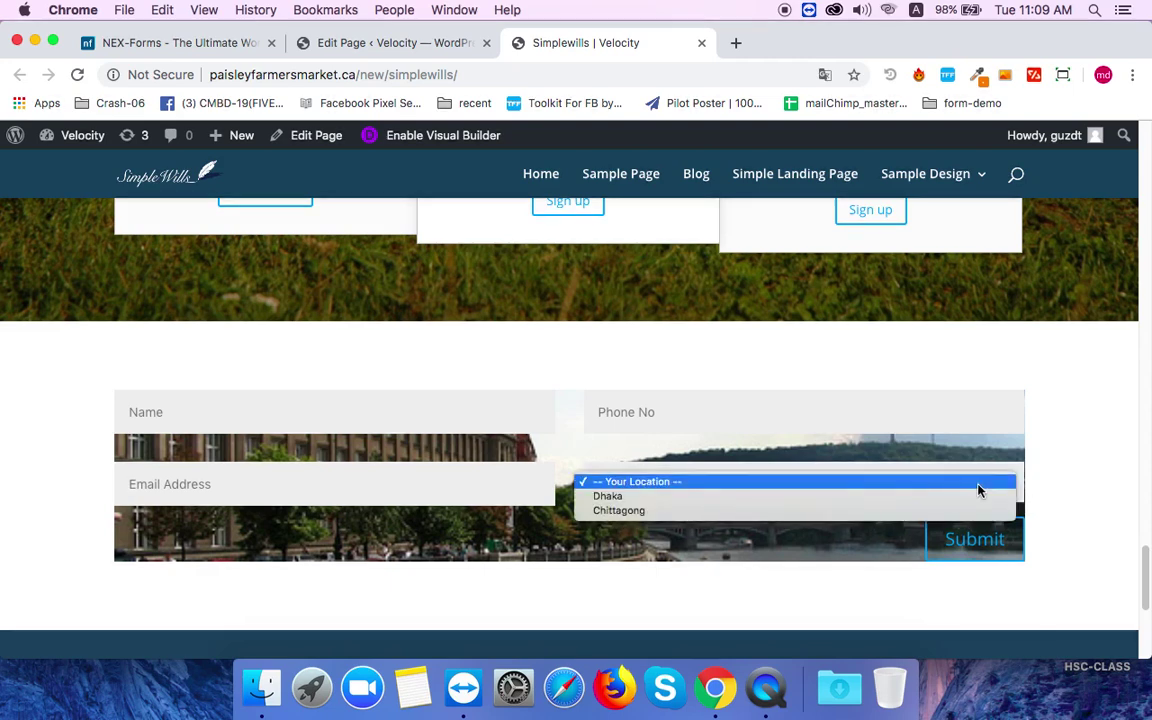
pyautogui.click(977, 487)
pyautogui.click(421, 45)
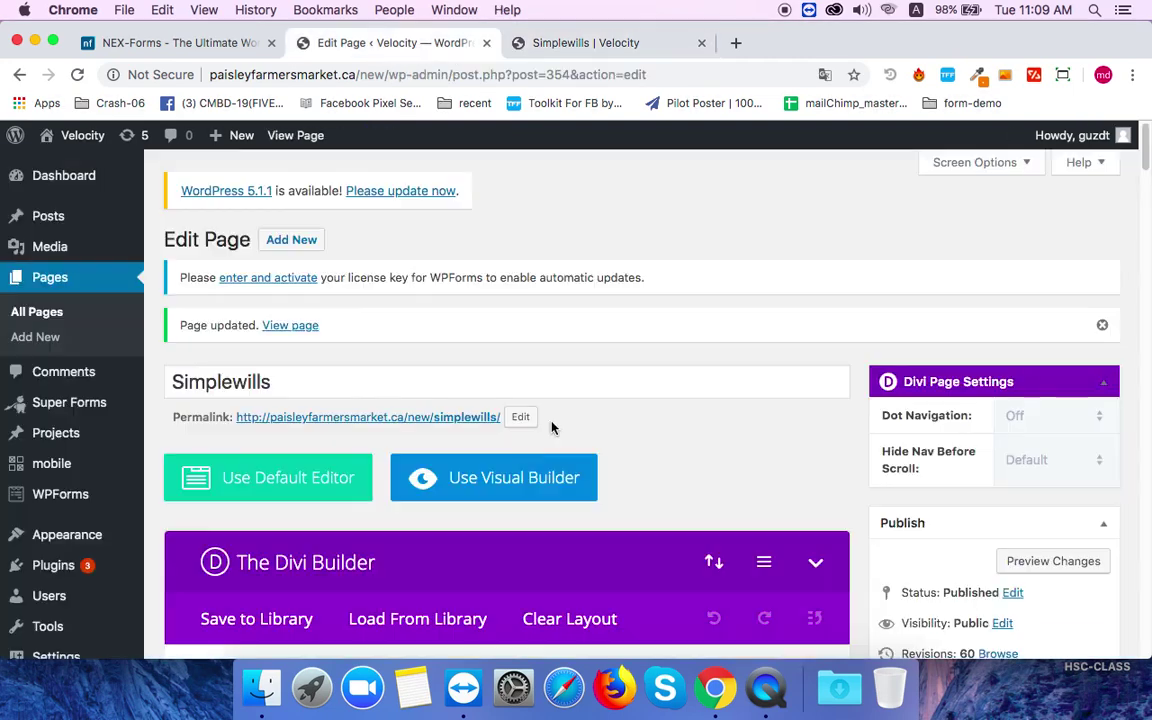
# Remove the background image from the Contact Form module and save the module settings.
pyautogui.scroll(-15, 352, 463)
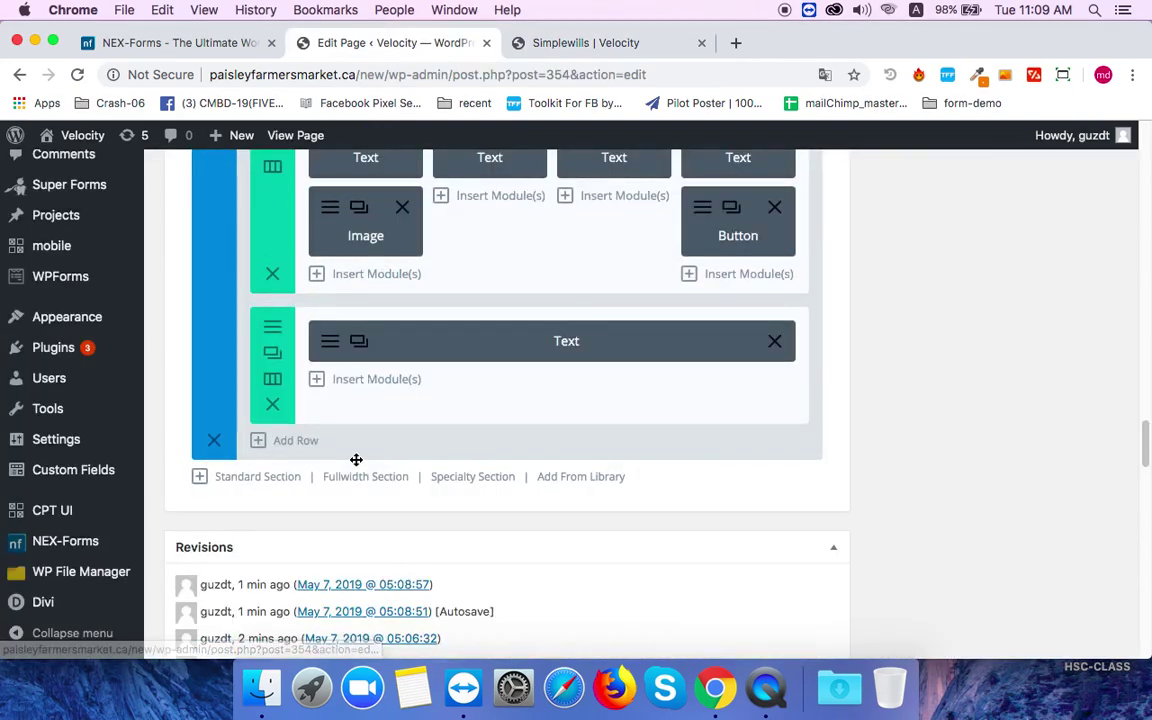
pyautogui.scroll(8, 357, 466)
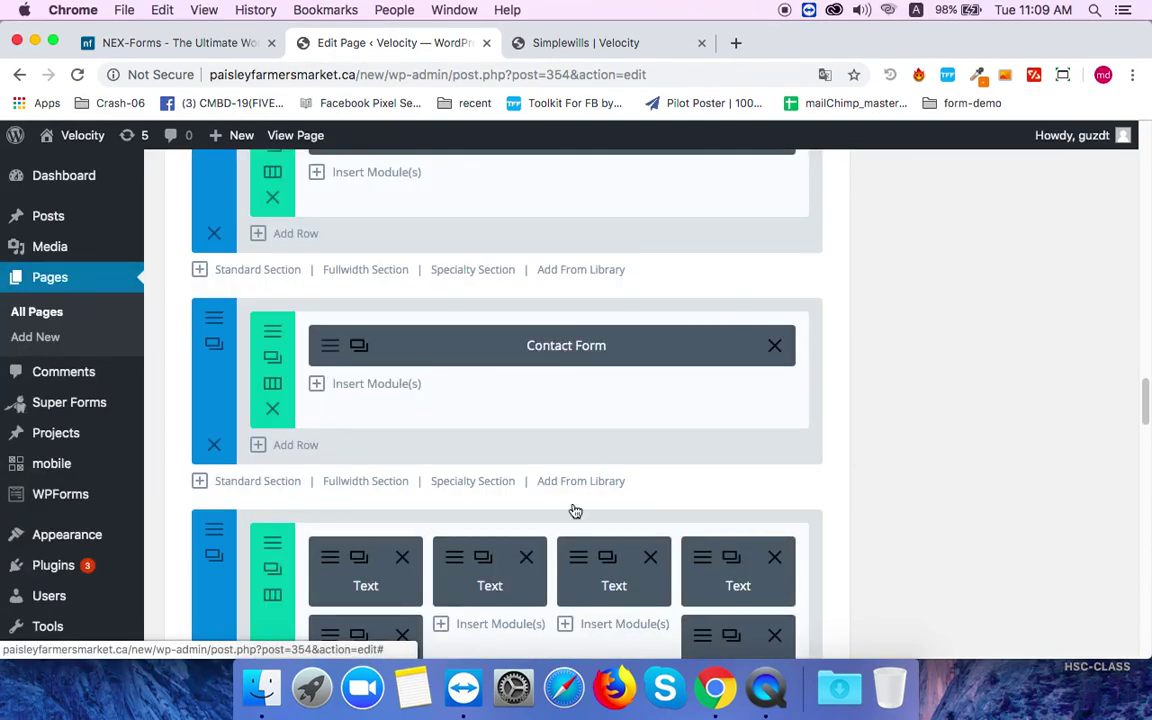
pyautogui.scroll(-2, 574, 511)
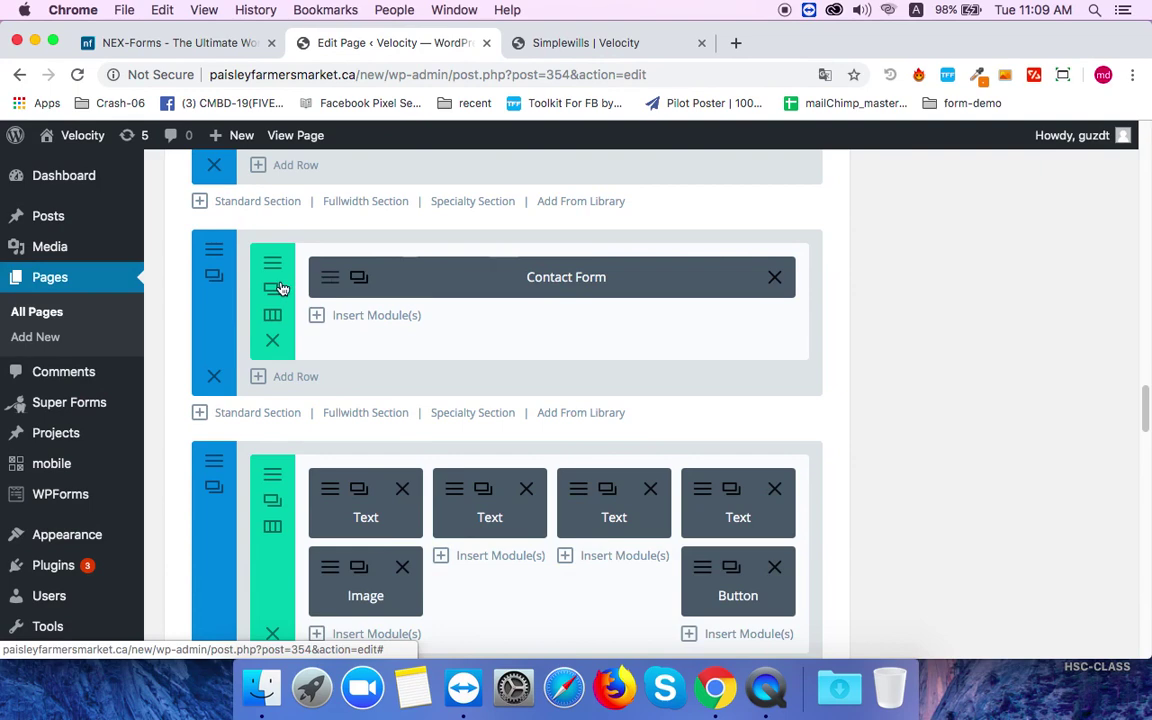
pyautogui.click(219, 251)
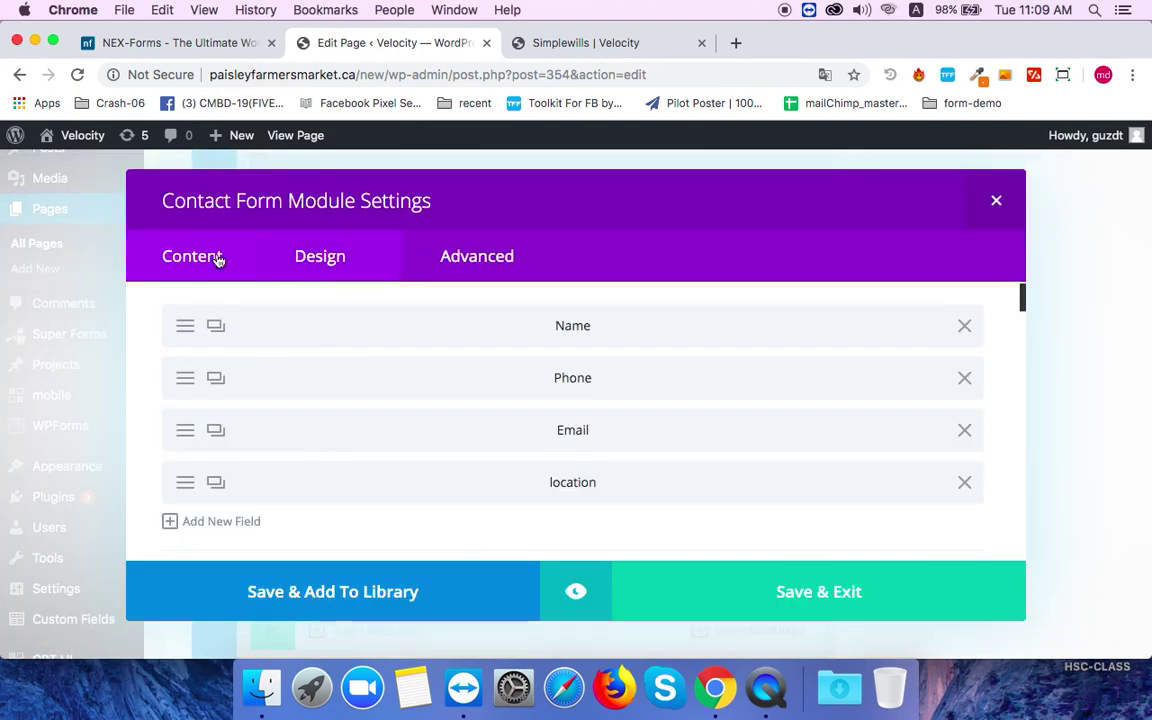
pyautogui.scroll(-10, 514, 501)
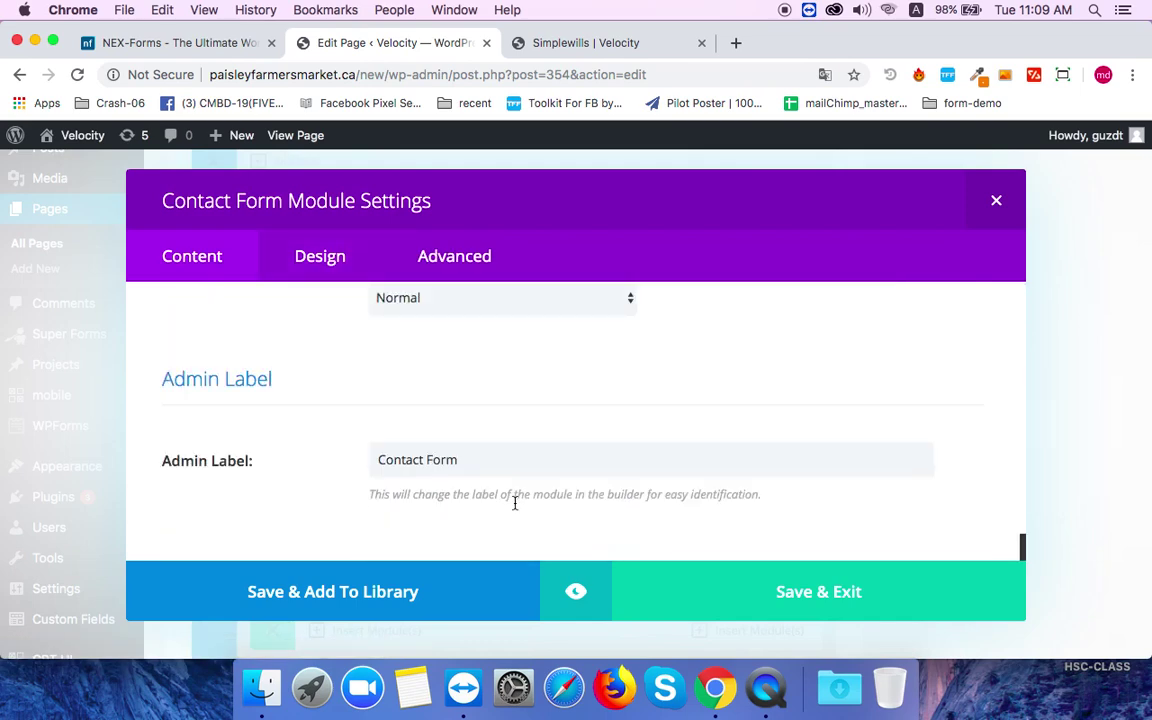
pyautogui.scroll(8, 514, 503)
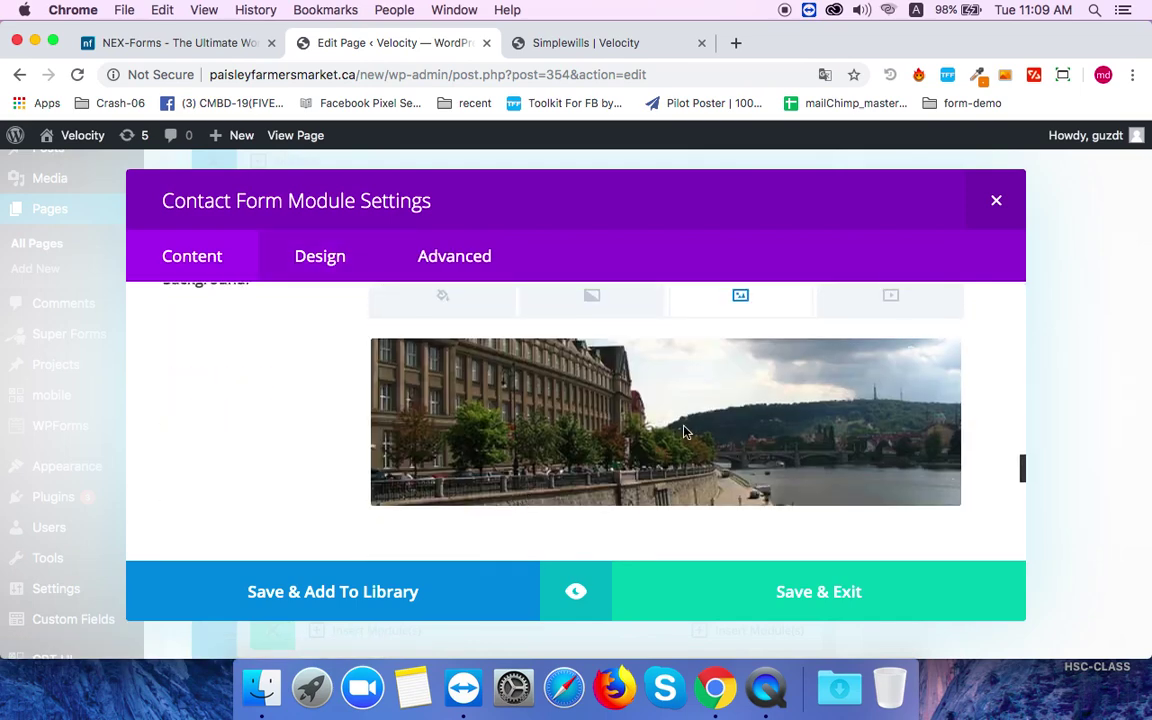
pyautogui.click(936, 367)
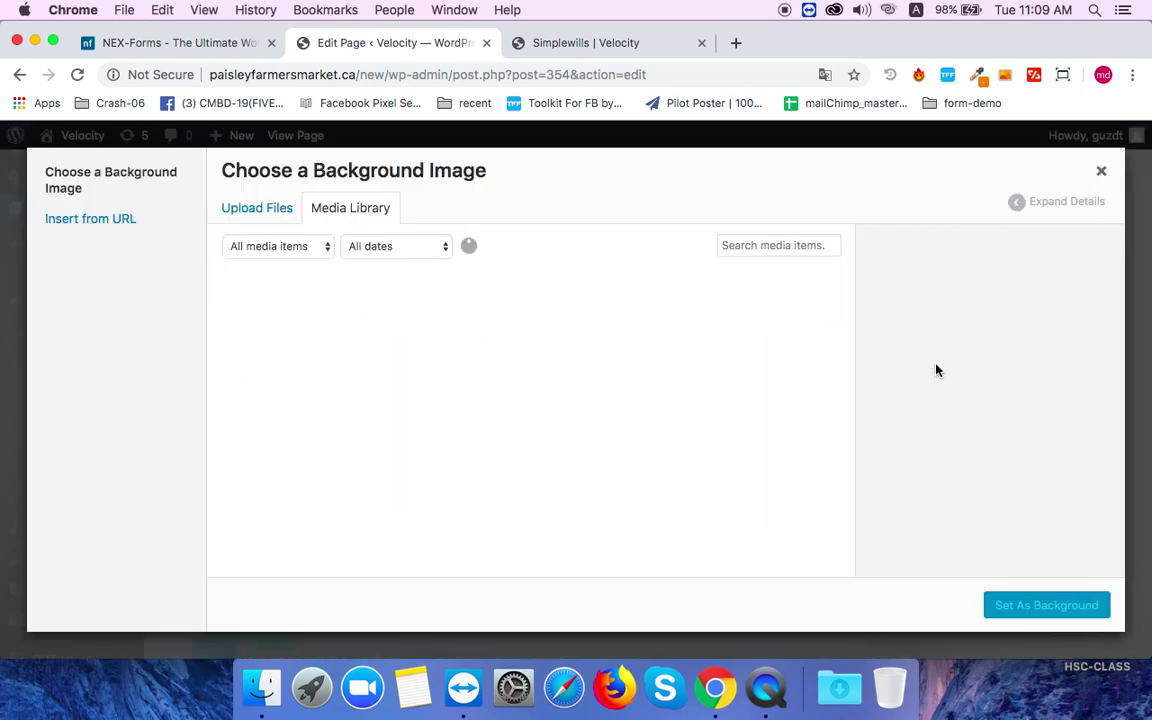
pyautogui.click(1101, 171)
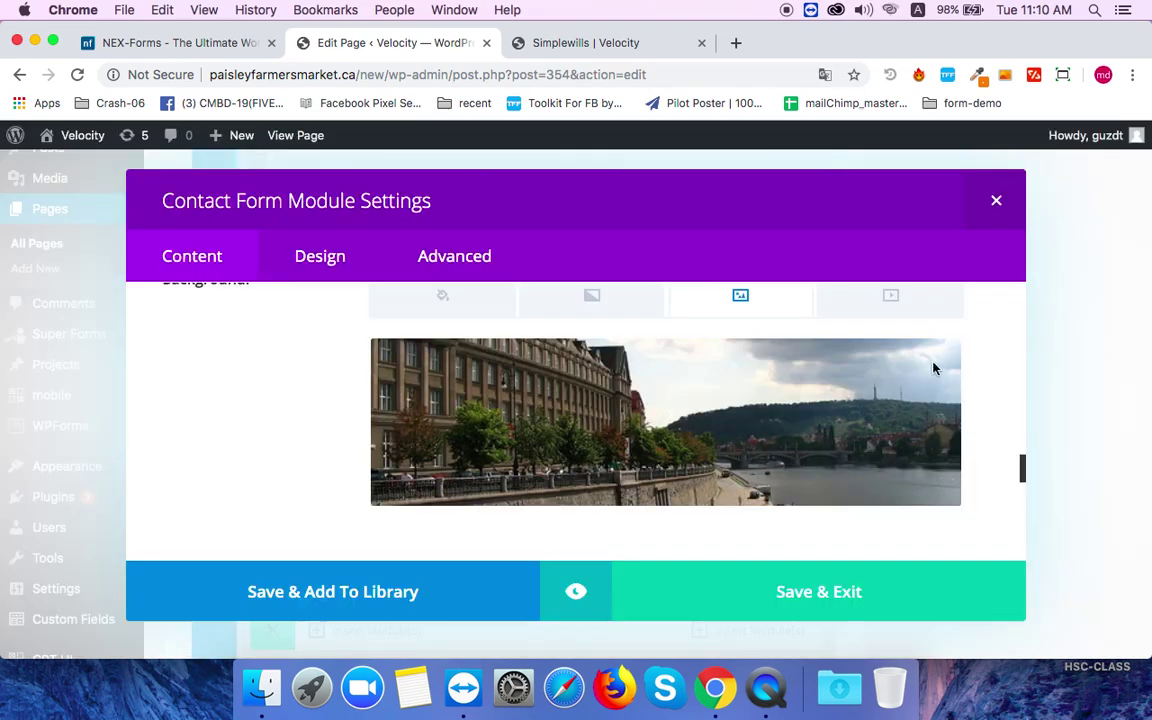
pyautogui.click(876, 337)
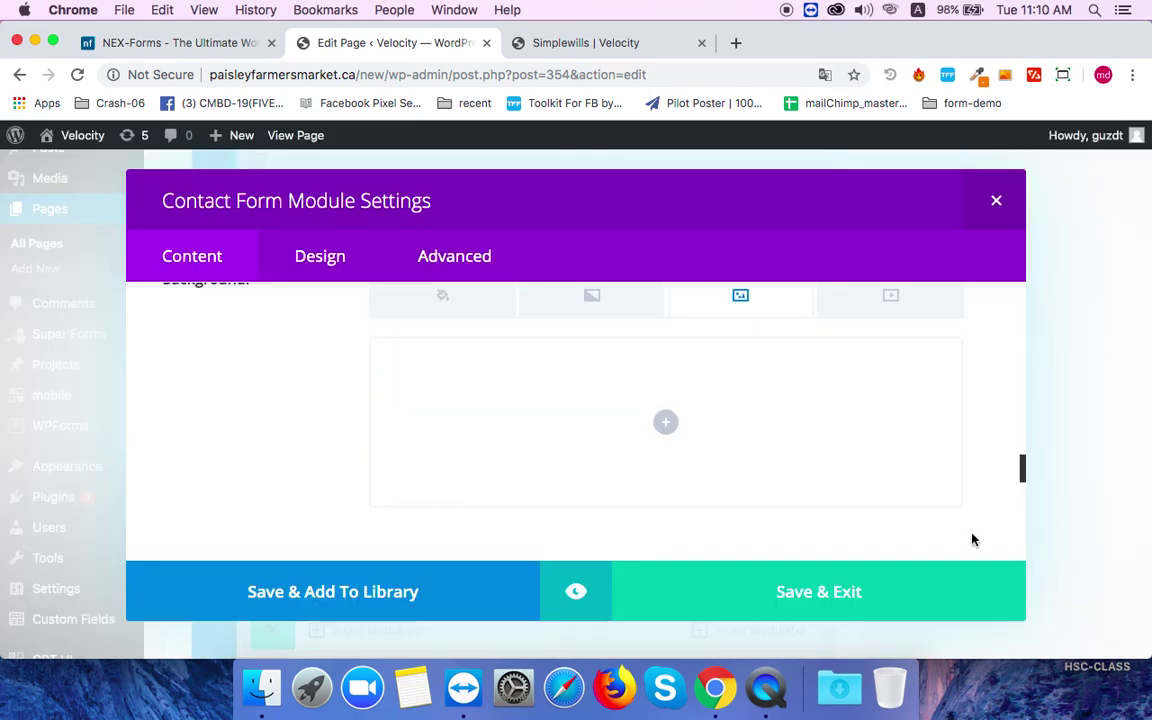
pyautogui.click(849, 594)
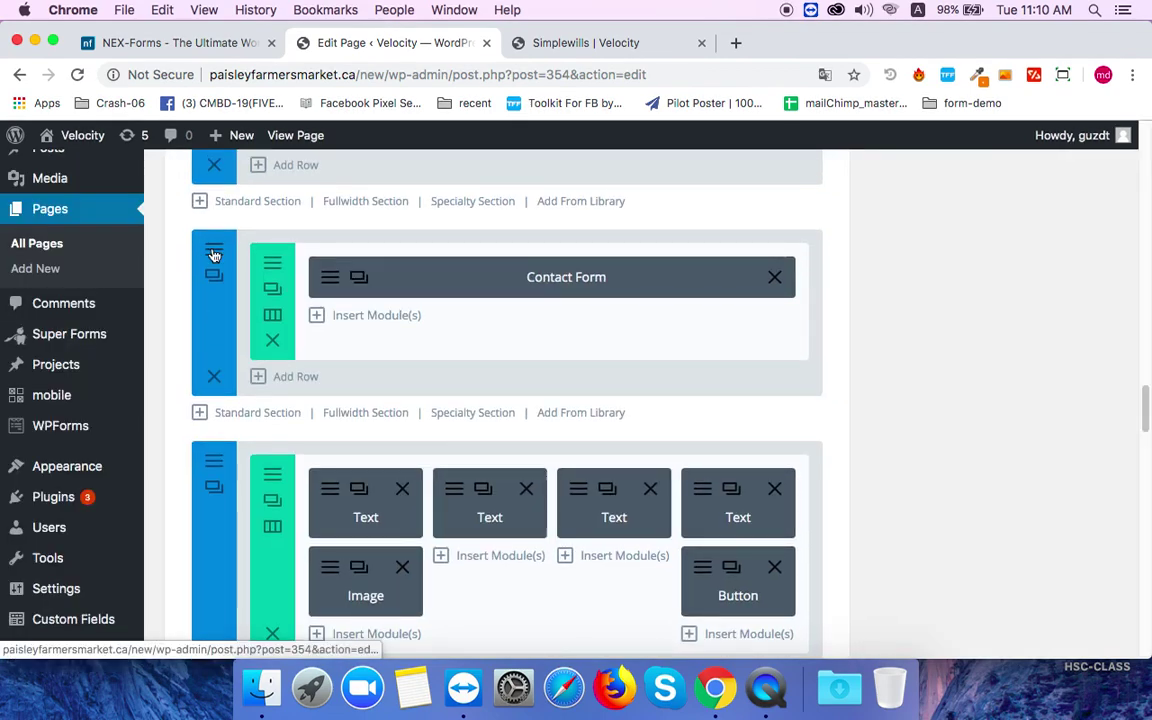
# Set 2.jpg from the media library as the background image of the section containing the contact form, and save the section settings.
pyautogui.click(213, 252)
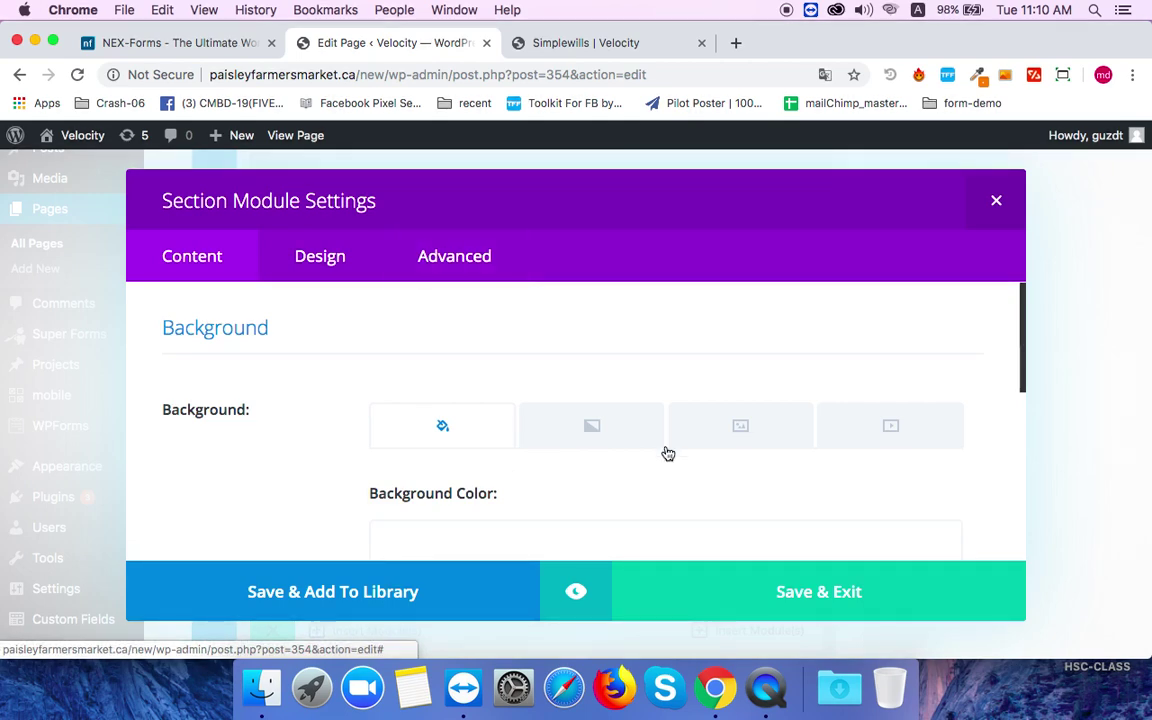
pyautogui.click(722, 445)
pyautogui.scroll(-5, 690, 447)
pyautogui.scroll(2, 650, 460)
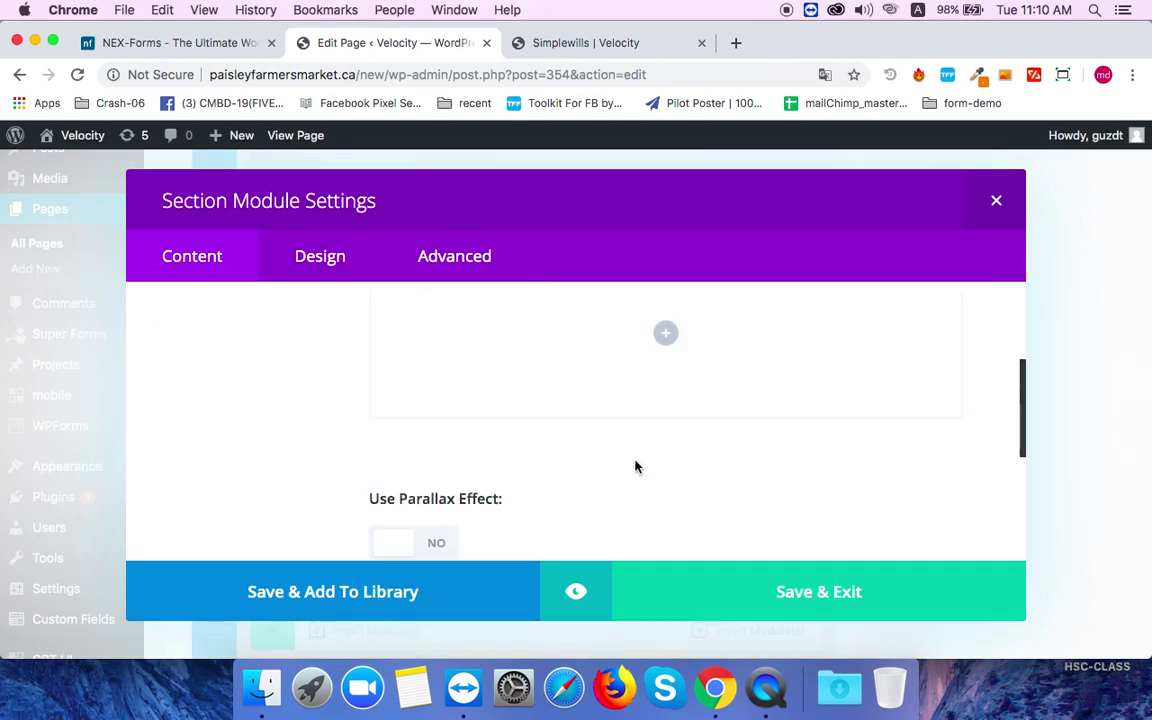
pyautogui.click(667, 337)
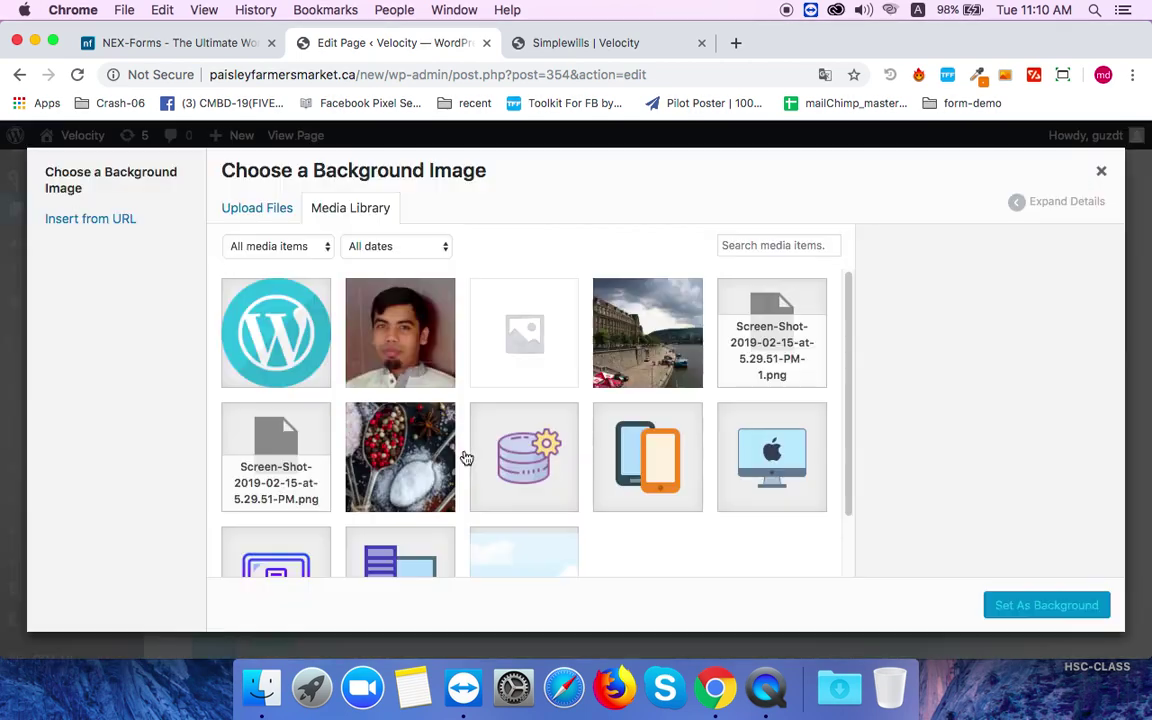
pyautogui.click(648, 332)
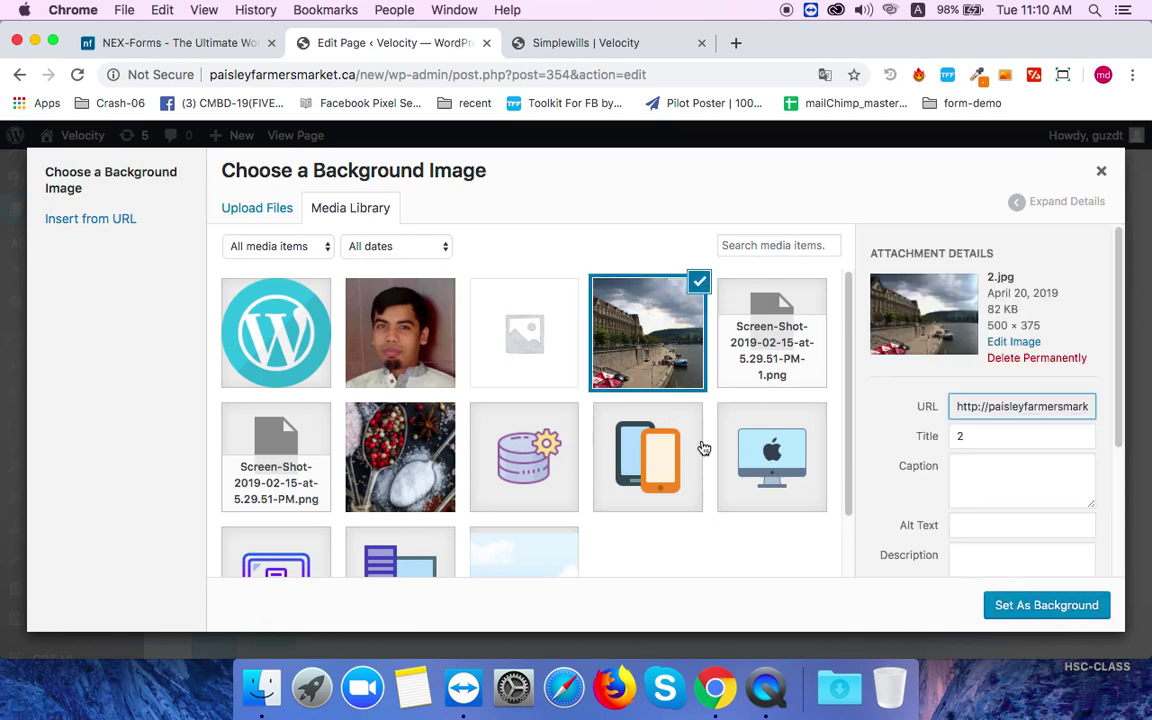
pyautogui.click(1092, 615)
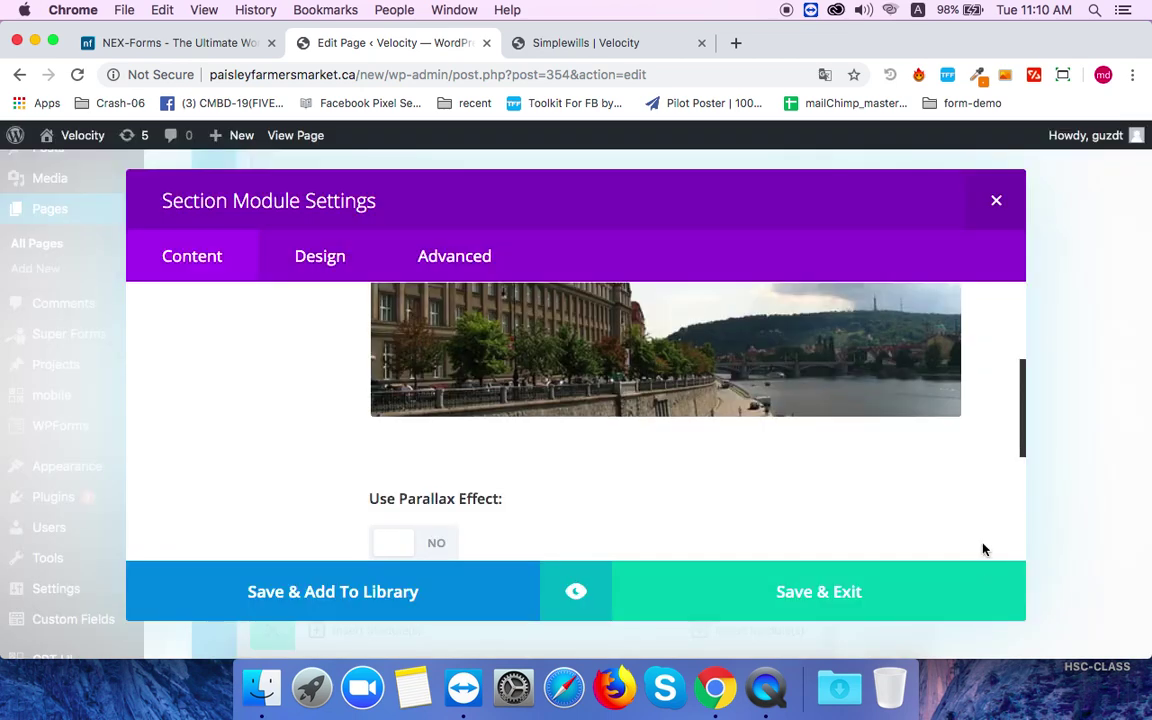
pyautogui.click(838, 591)
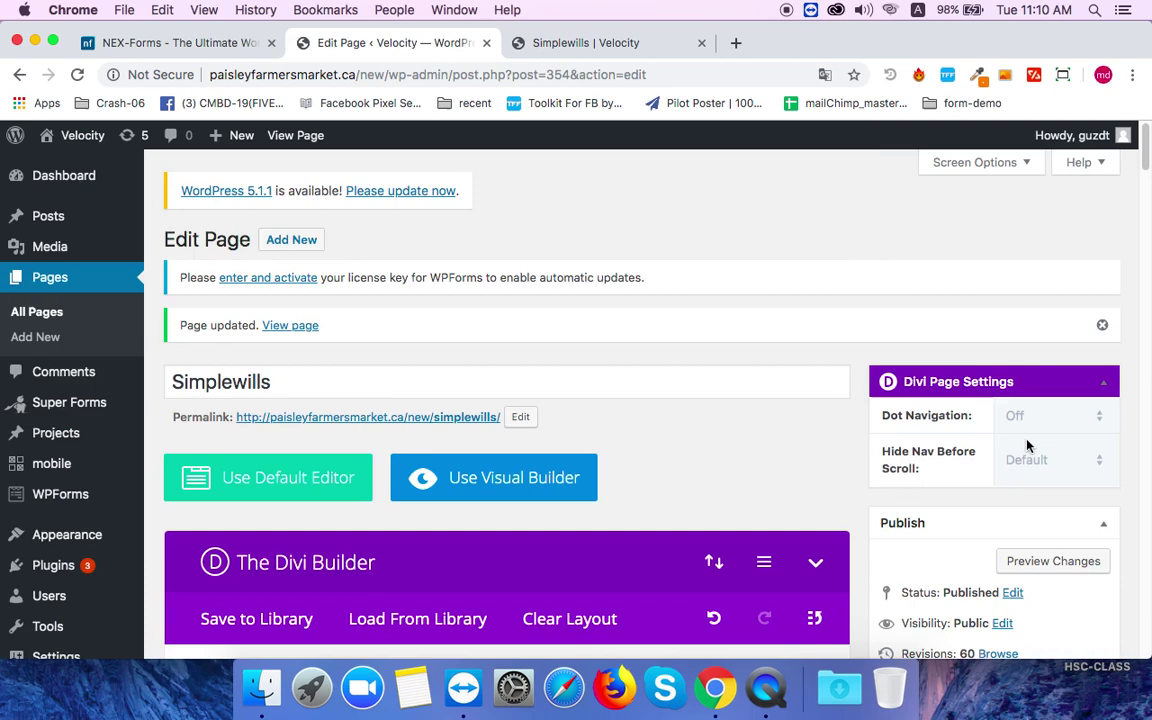
# Update the Simplewills page and reload its live version to load the new section background.
pyautogui.scroll(-4, 1098, 532)
pyautogui.click(1080, 538)
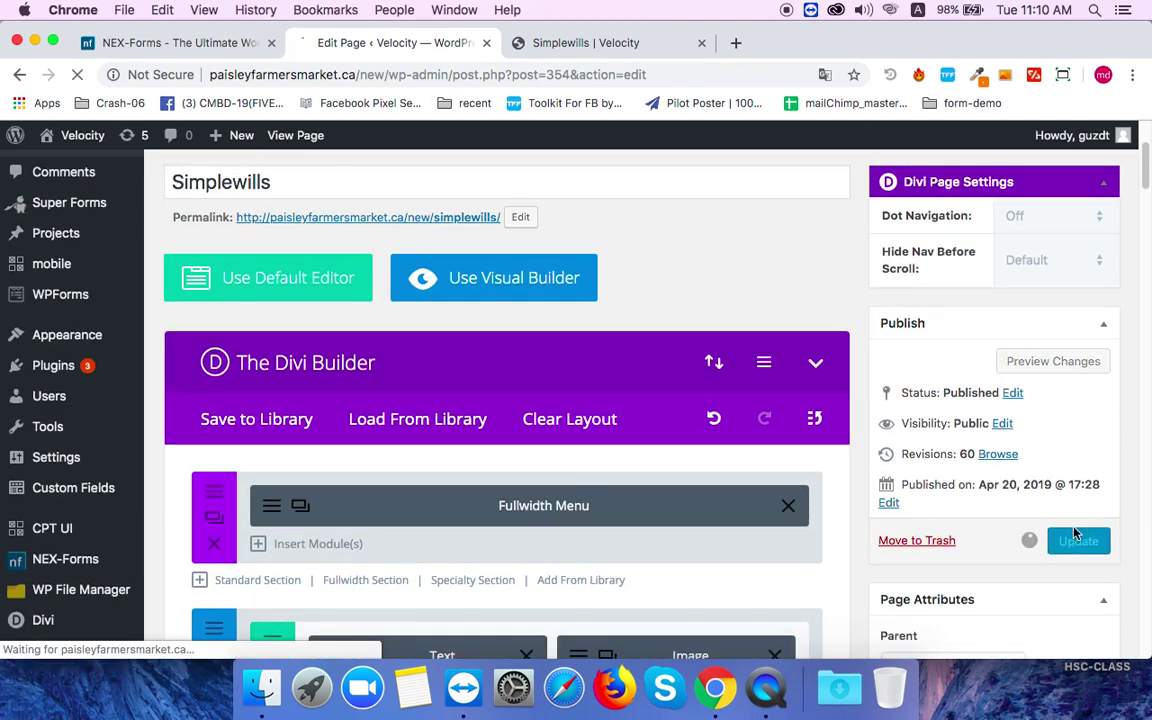
pyautogui.click(550, 42)
pyautogui.rightClick(618, 368)
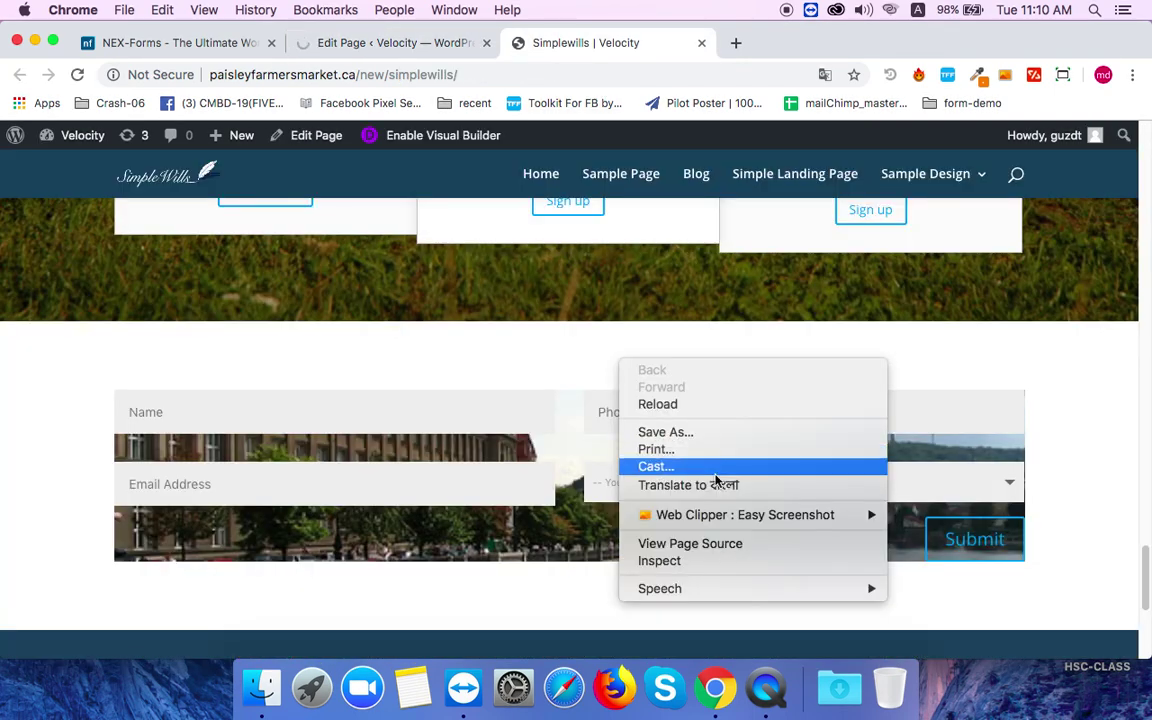
pyautogui.click(690, 406)
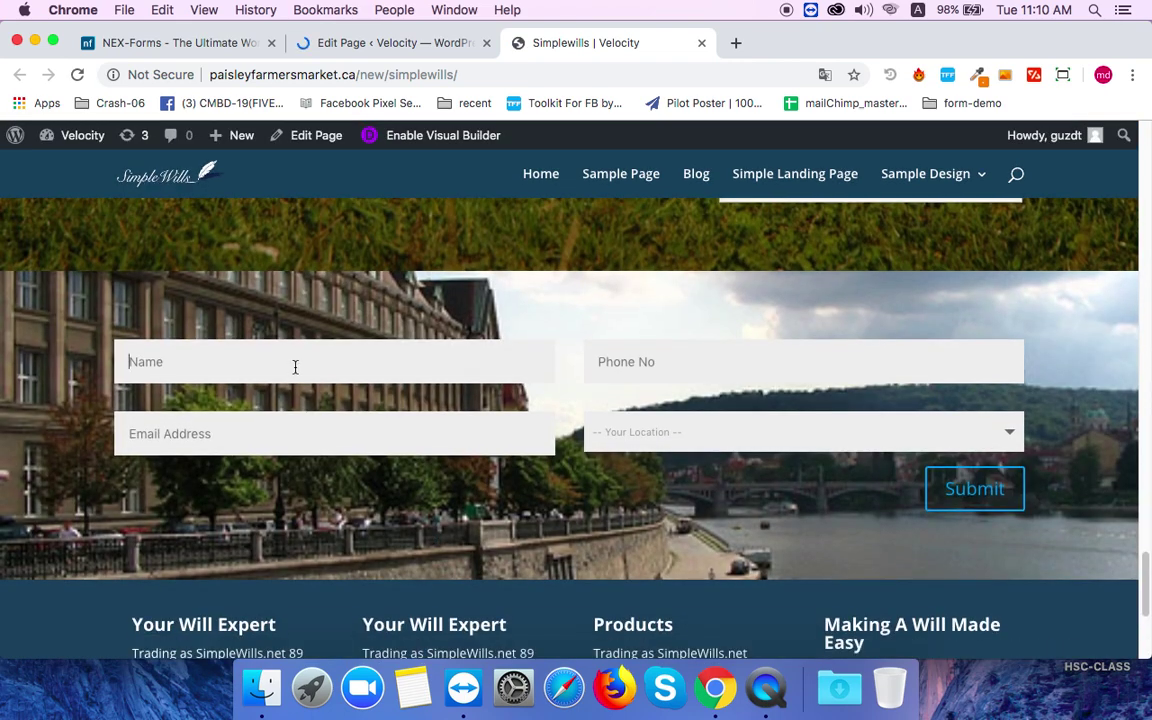
# Test the live form's email field and its location list by choosing Dhaka and Chittagong.
pyautogui.click(411, 444)
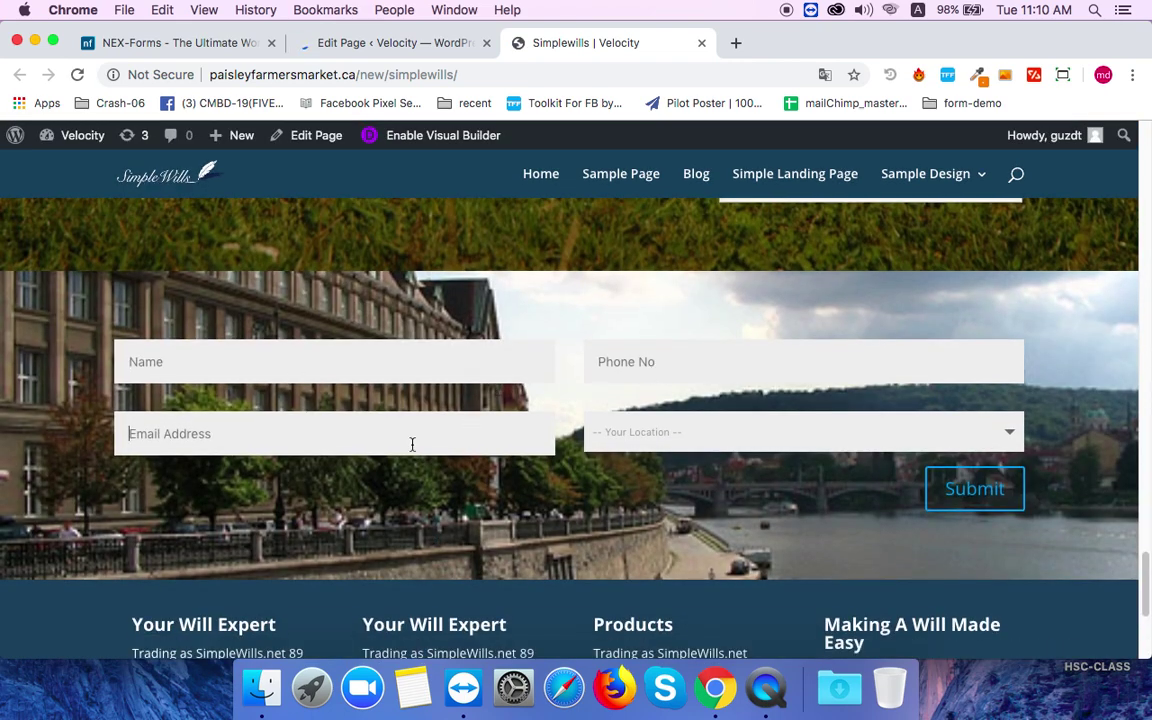
pyautogui.click(686, 437)
pyautogui.press('Return')
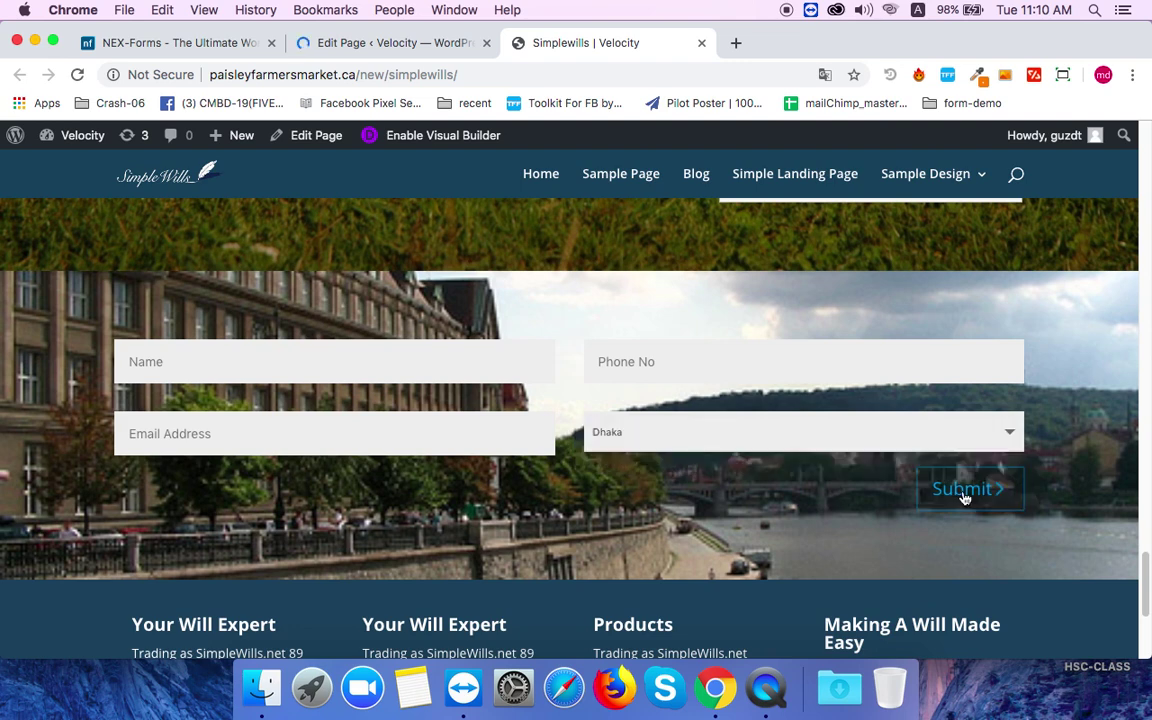
pyautogui.click(866, 438)
pyautogui.click(866, 448)
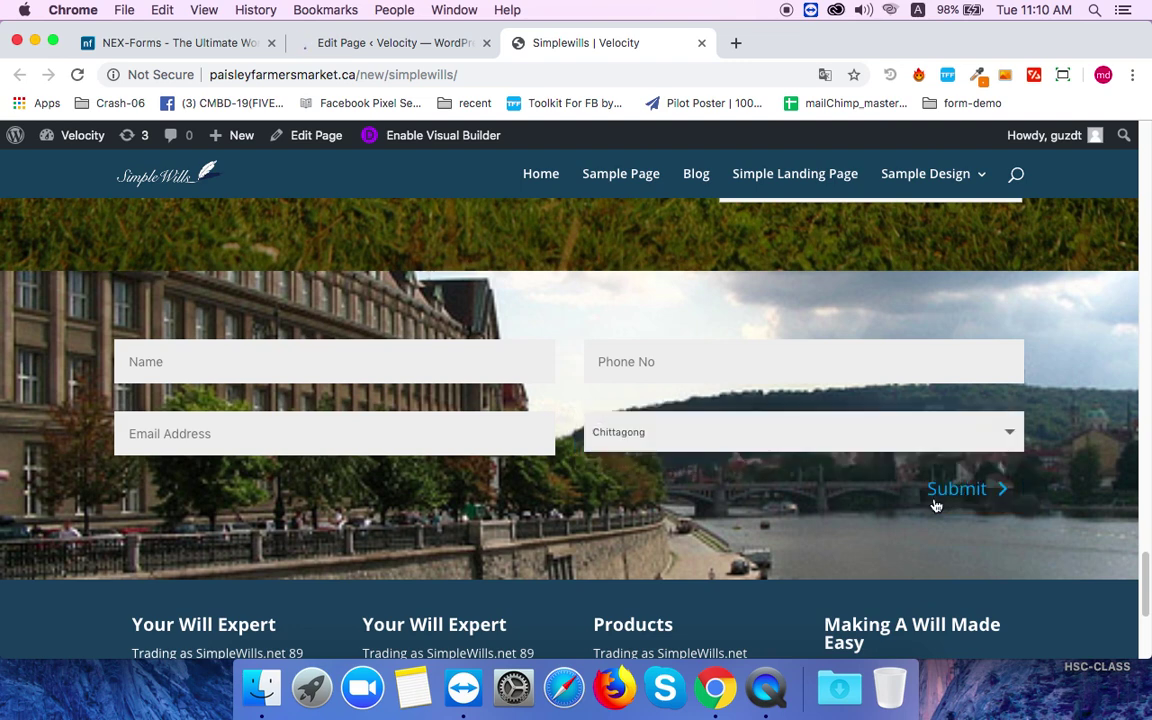